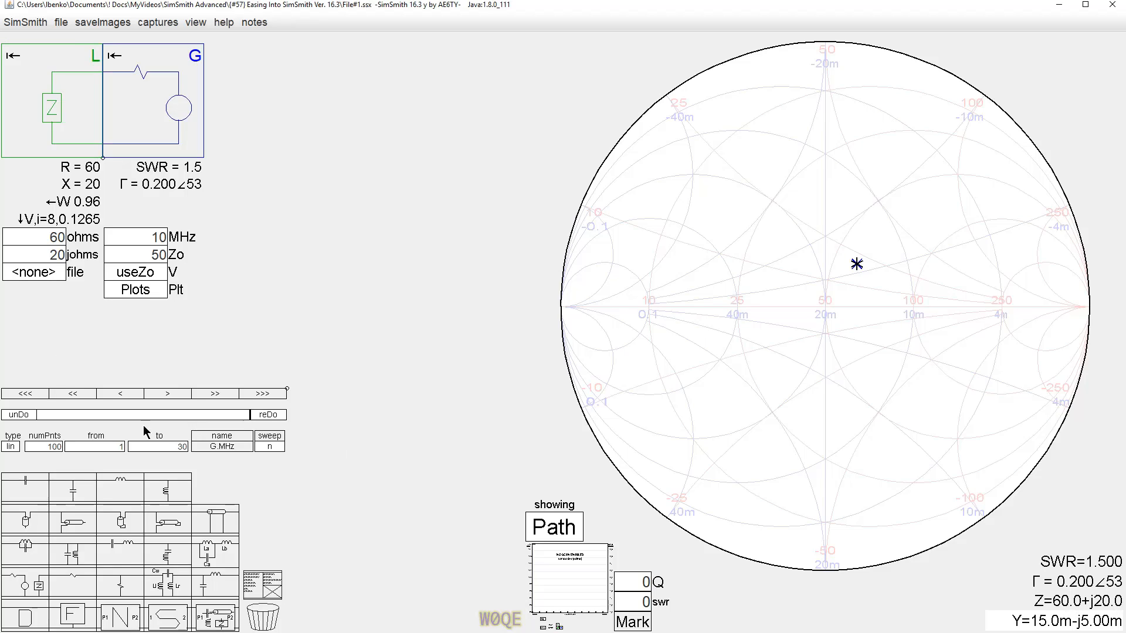
Nudge the load's resistance and reactance values up and back down, leaving 60 and 20 ohms.
{"action": "left_click", "coordinate": [37, 238]}
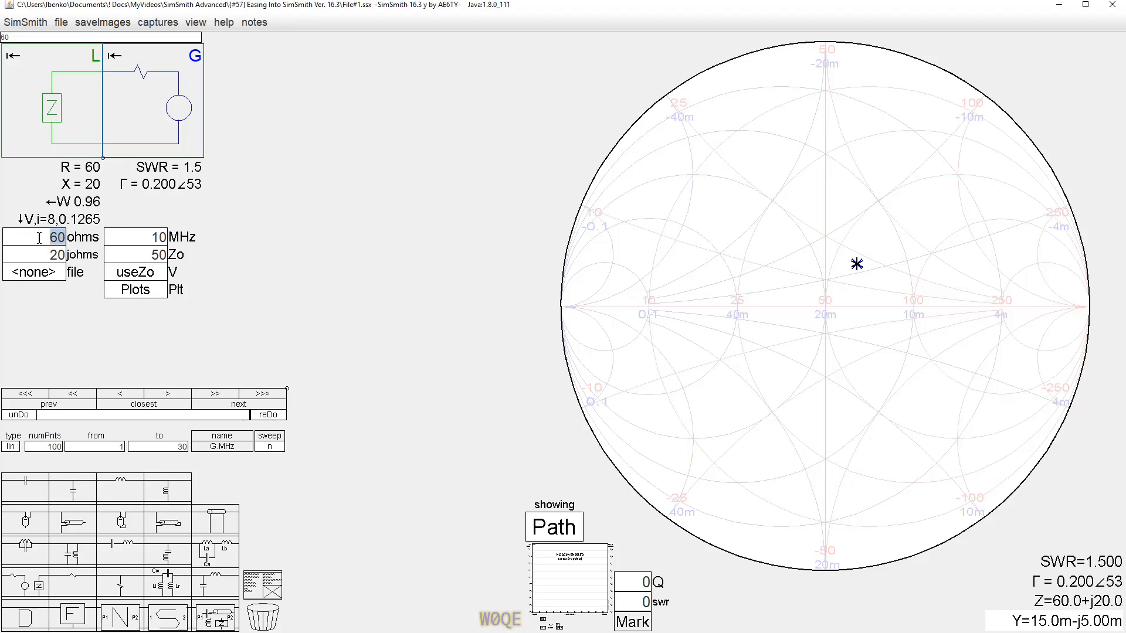
{"action": "scroll", "coordinate": [39, 237], "scroll_direction": "up", "scroll_amount": 3}
{"action": "scroll", "coordinate": [39, 237], "scroll_direction": "down", "scroll_amount": 3}
{"action": "left_click", "coordinate": [39, 256]}
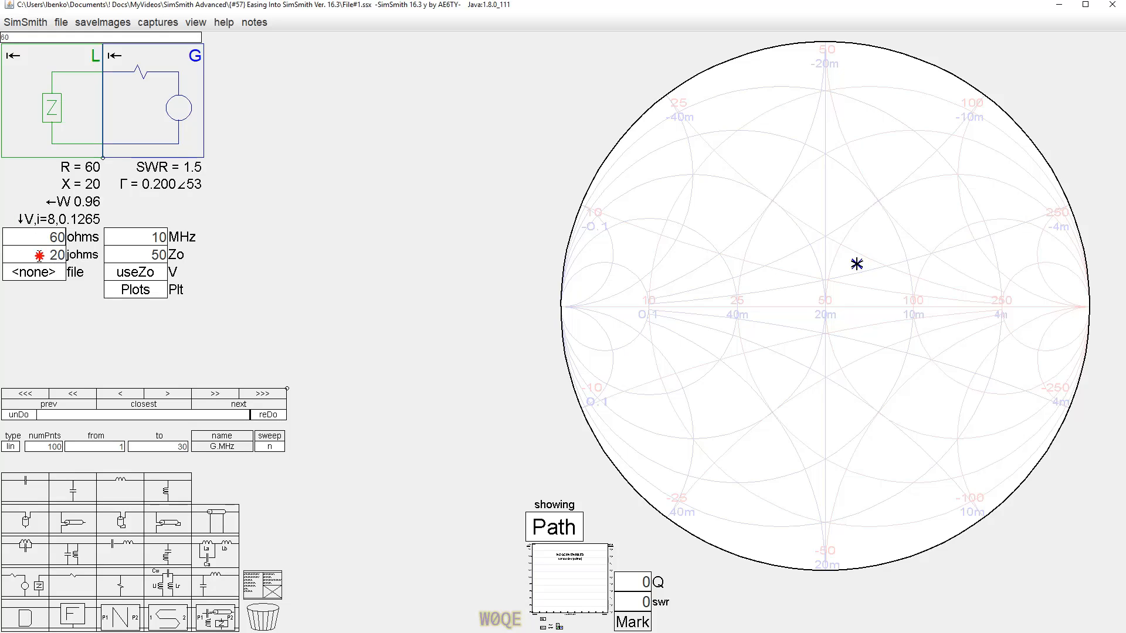
{"action": "scroll", "coordinate": [39, 255], "scroll_direction": "up", "scroll_amount": 2}
{"action": "scroll", "coordinate": [39, 256], "scroll_direction": "down", "scroll_amount": 3}
{"action": "scroll", "coordinate": [39, 256], "scroll_direction": "up", "scroll_amount": 3}
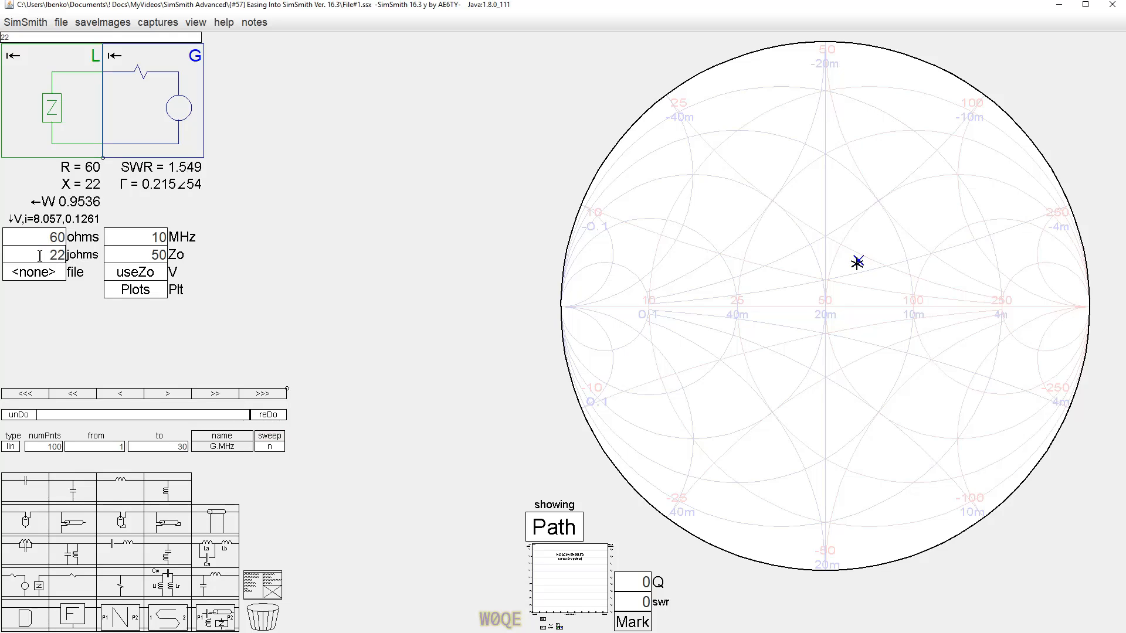
{"action": "scroll", "coordinate": [39, 255], "scroll_direction": "down", "scroll_amount": 2}
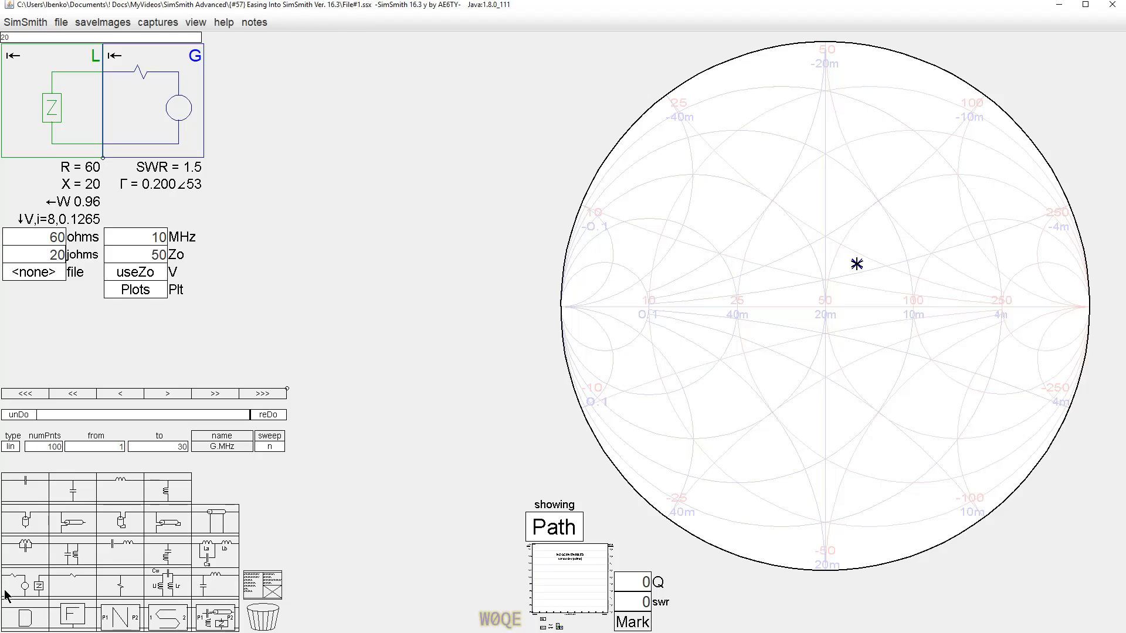
Insert a load-generator block LG1 between load and generator and delete the cloneLoad line from its V script.
{"action": "left_click_drag", "start_coordinate": [14, 587], "coordinate": [172, 116]}
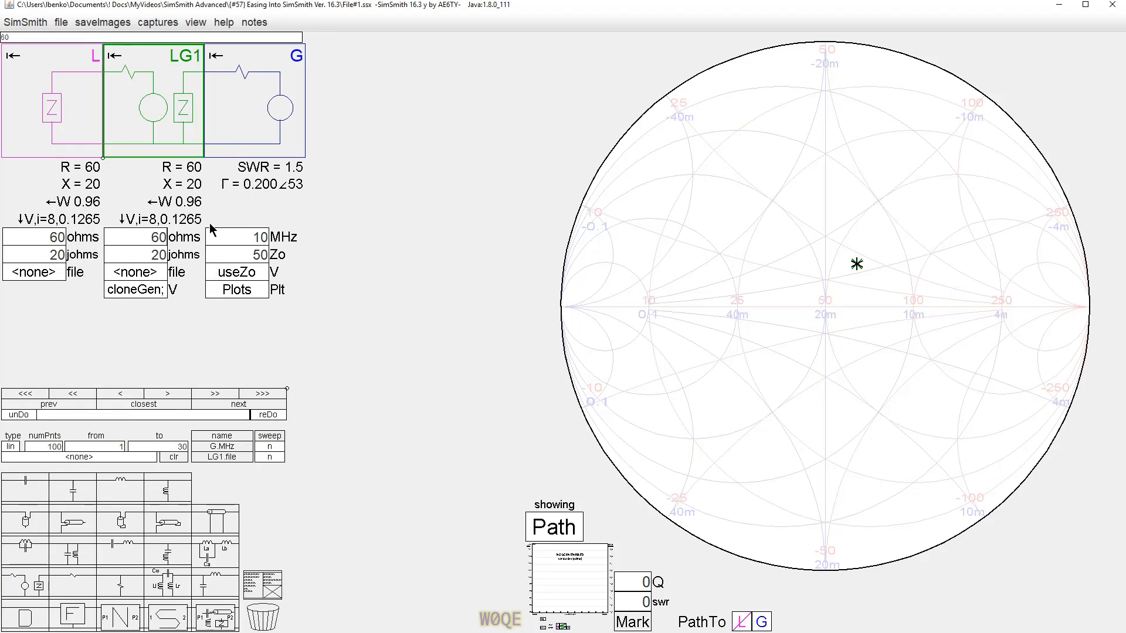
{"action": "left_click", "coordinate": [151, 290]}
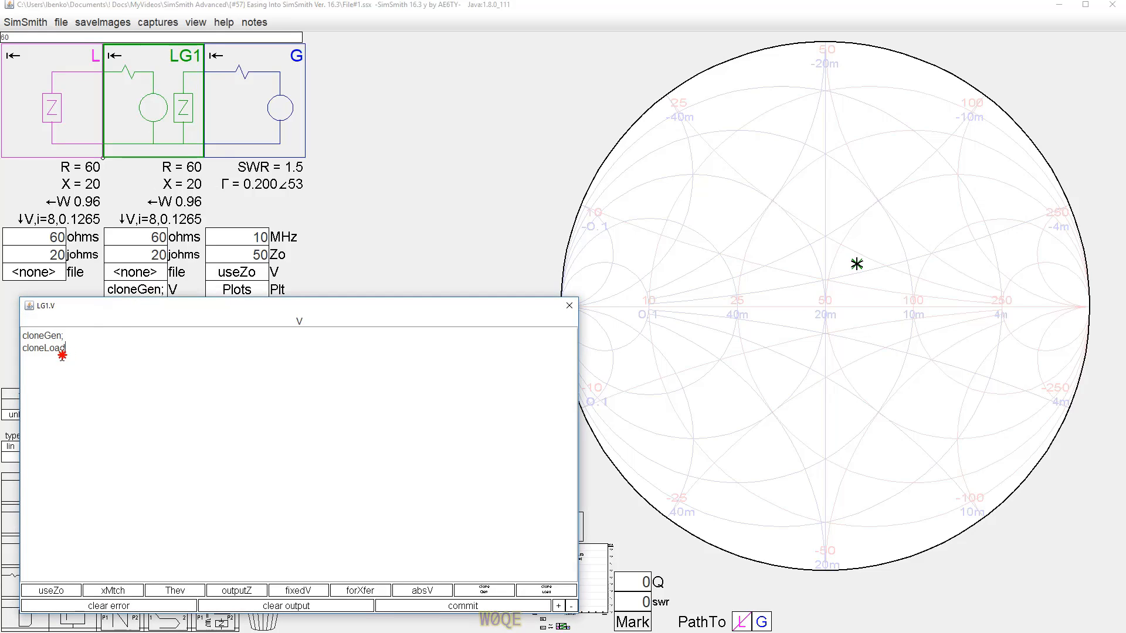
{"action": "left_click_drag", "start_coordinate": [68, 348], "coordinate": [26, 349]}
{"action": "key", "text": "BackSpace"}
{"action": "key", "text": "BackSpace"}
{"action": "left_click", "coordinate": [482, 606]}
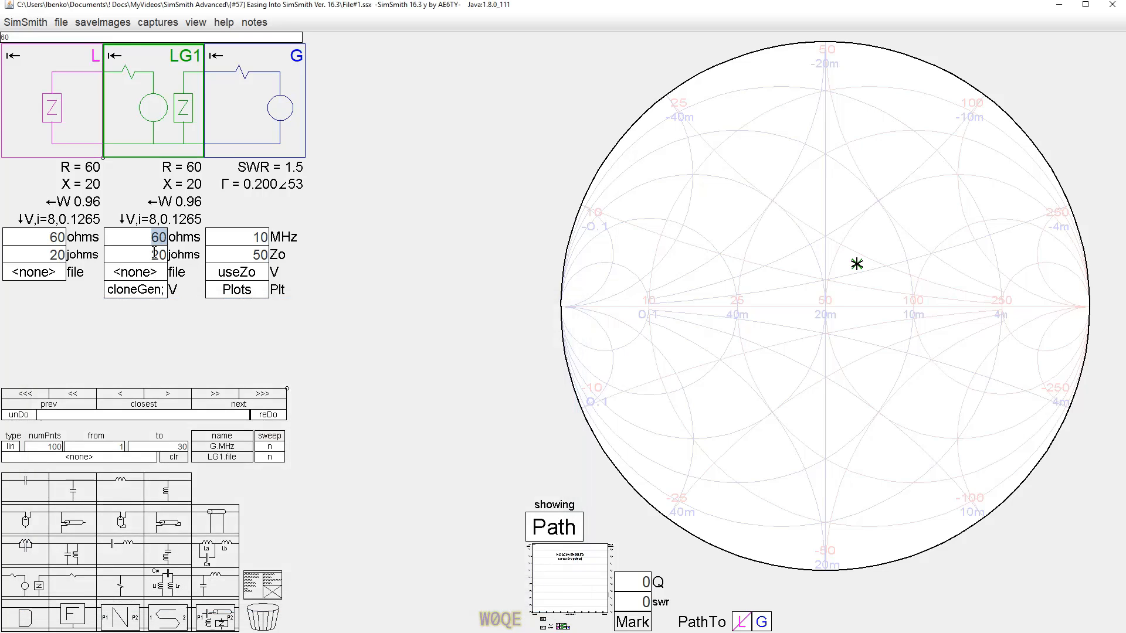
Enter 60+j20 as the LG1 block's ohms value and set its jX field to 0.
{"action": "type", "text": "61"}
{"action": "key", "text": "Return"}
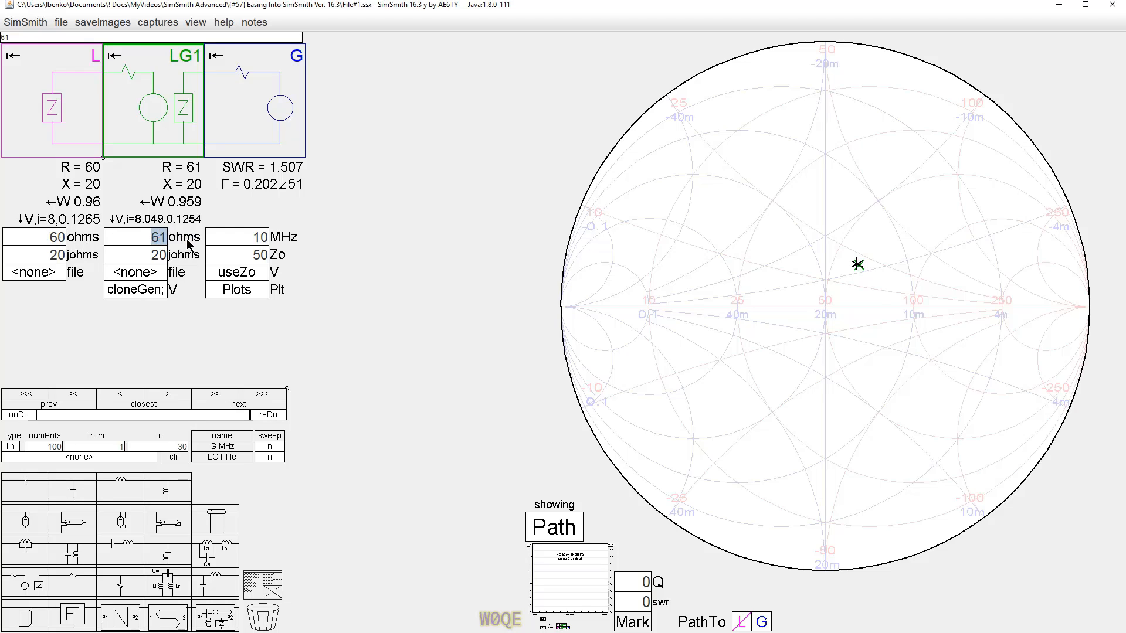
{"action": "key", "text": "BackSpace"}
{"action": "type", "text": "0+"}
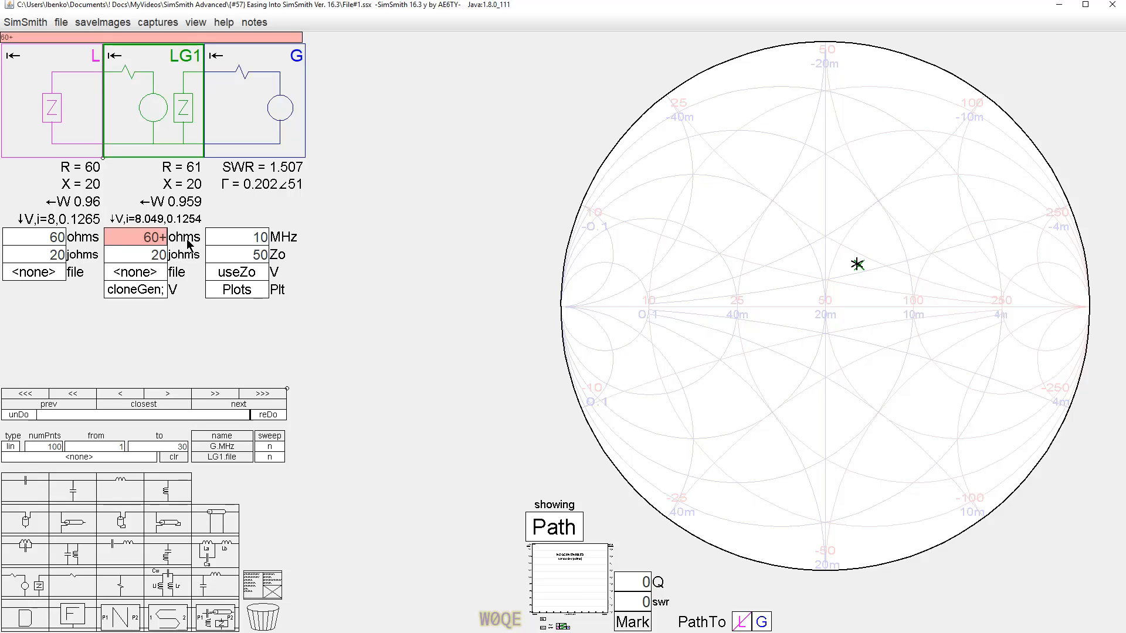
{"action": "type", "text": "j20"}
{"action": "key", "text": "Return"}
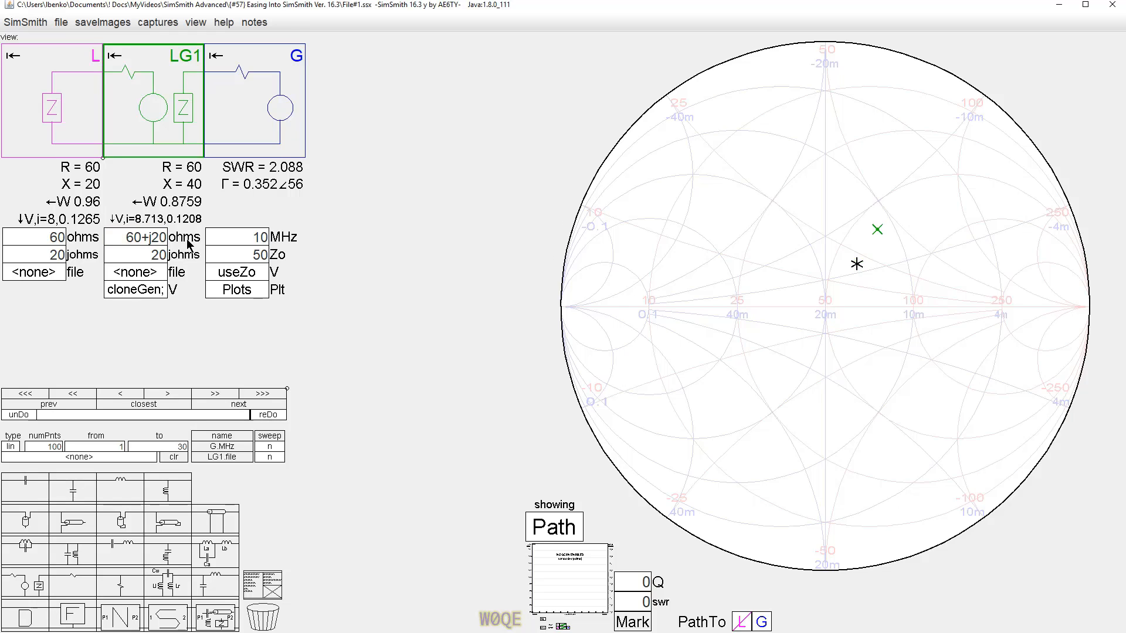
{"action": "left_click", "coordinate": [138, 255]}
{"action": "type", "text": "0"}
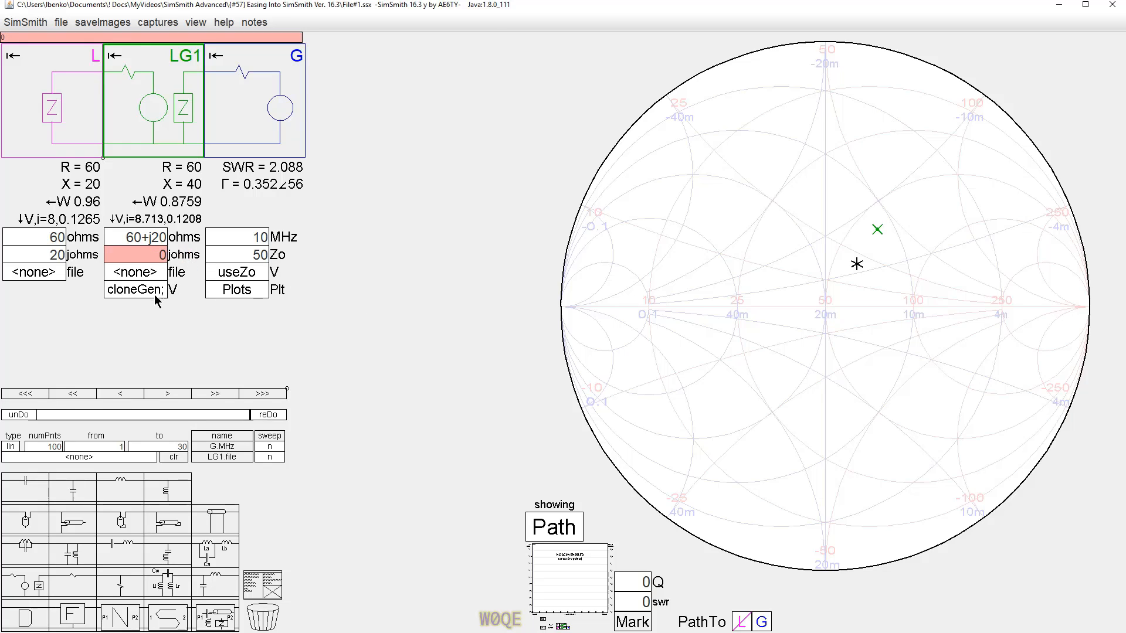
{"action": "key", "text": "Return"}
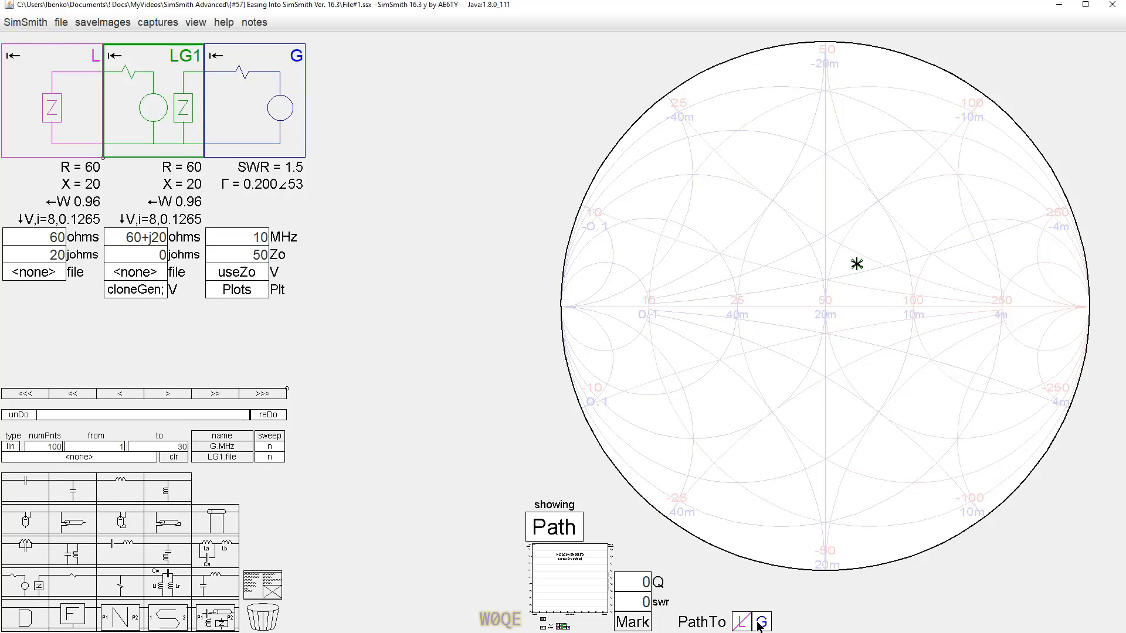
Inspect the impedance points on the chart and toggle the PathTo plot selection for the load.
{"action": "left_click", "coordinate": [847, 303]}
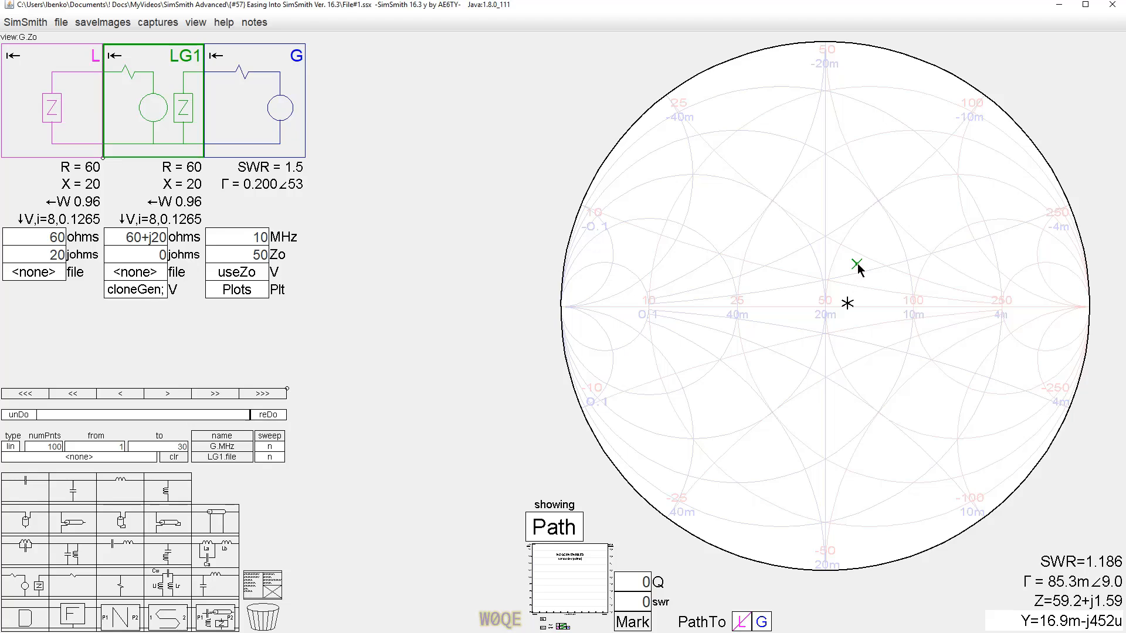
{"action": "left_click", "coordinate": [857, 264]}
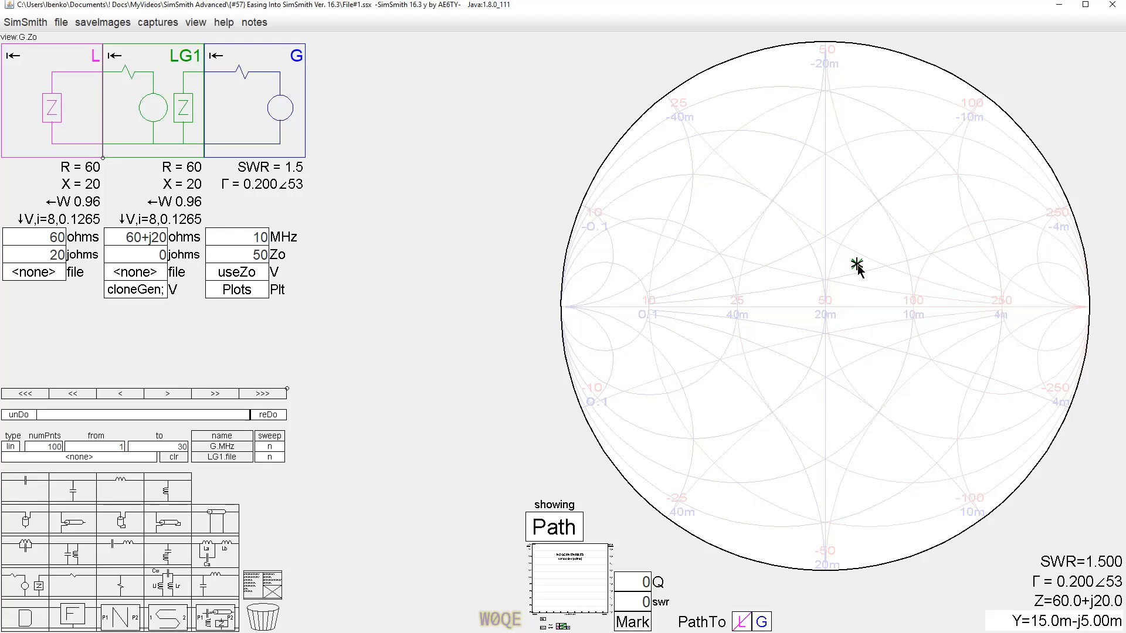
{"action": "left_click", "coordinate": [741, 622]}
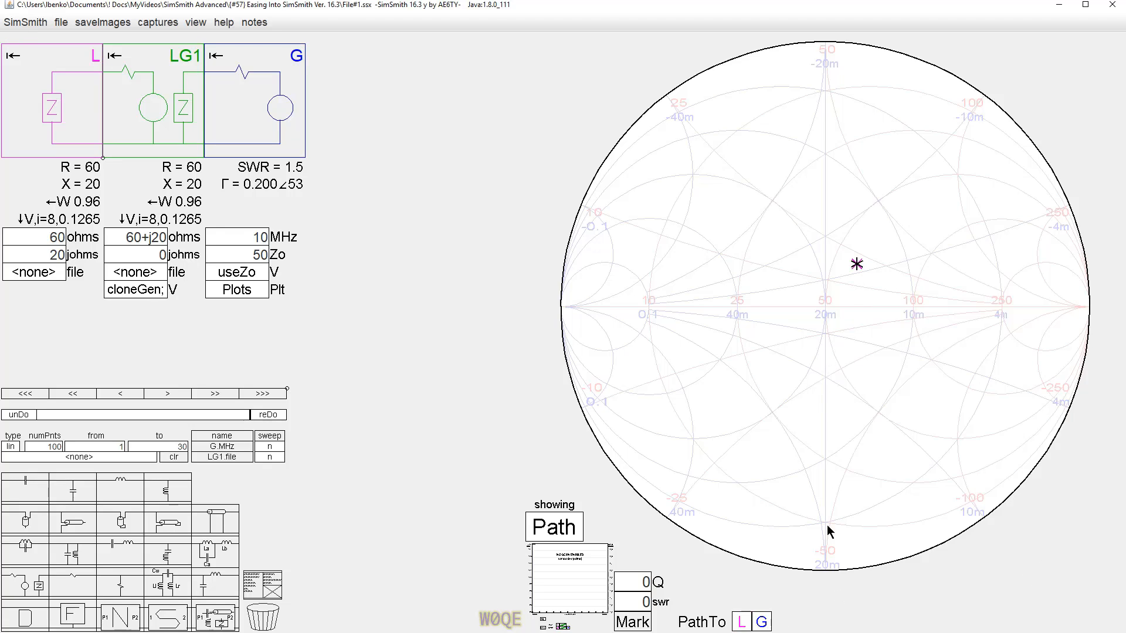
{"action": "left_click", "coordinate": [757, 628]}
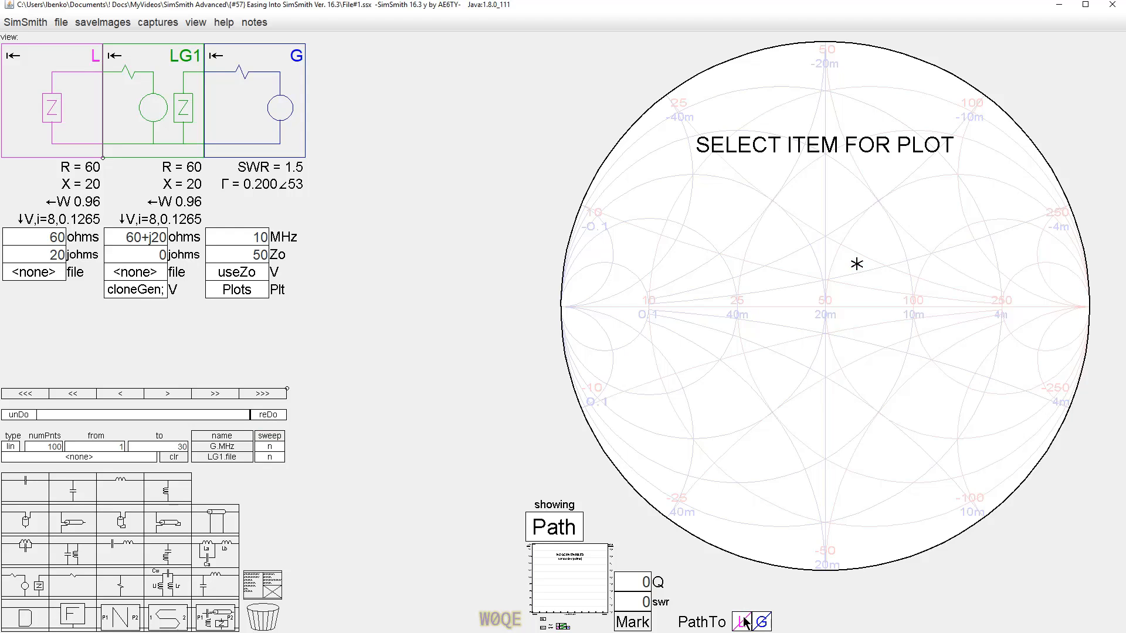
{"action": "left_click", "coordinate": [756, 623]}
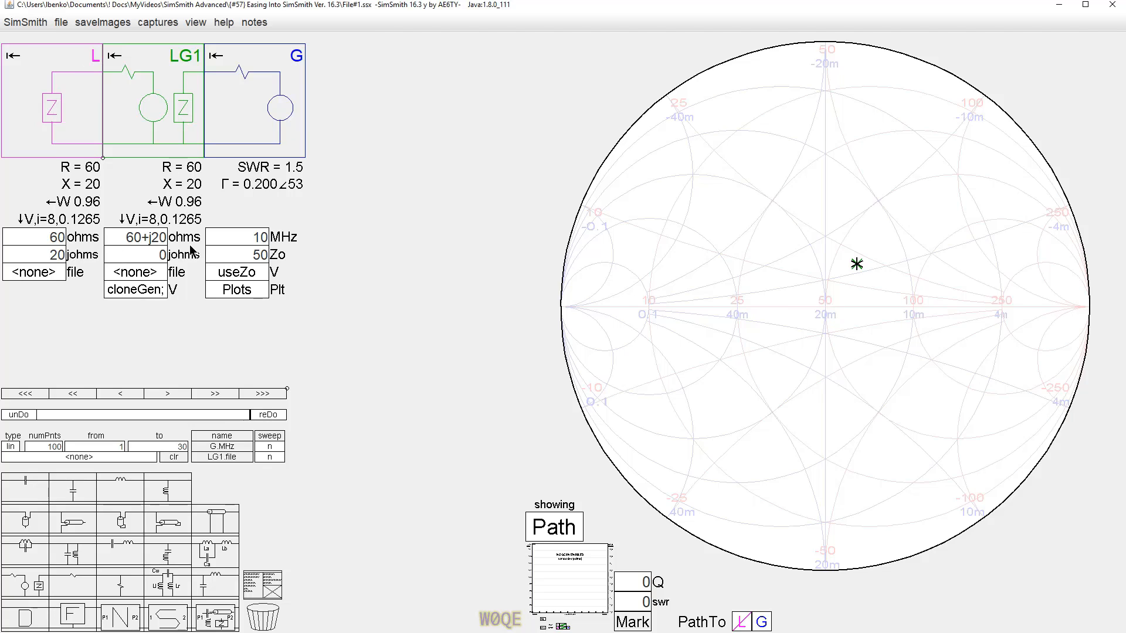
Duplicate the LG1 block into a new block LG2 and set its ohms field to 0.
{"action": "left_click", "coordinate": [135, 109]}
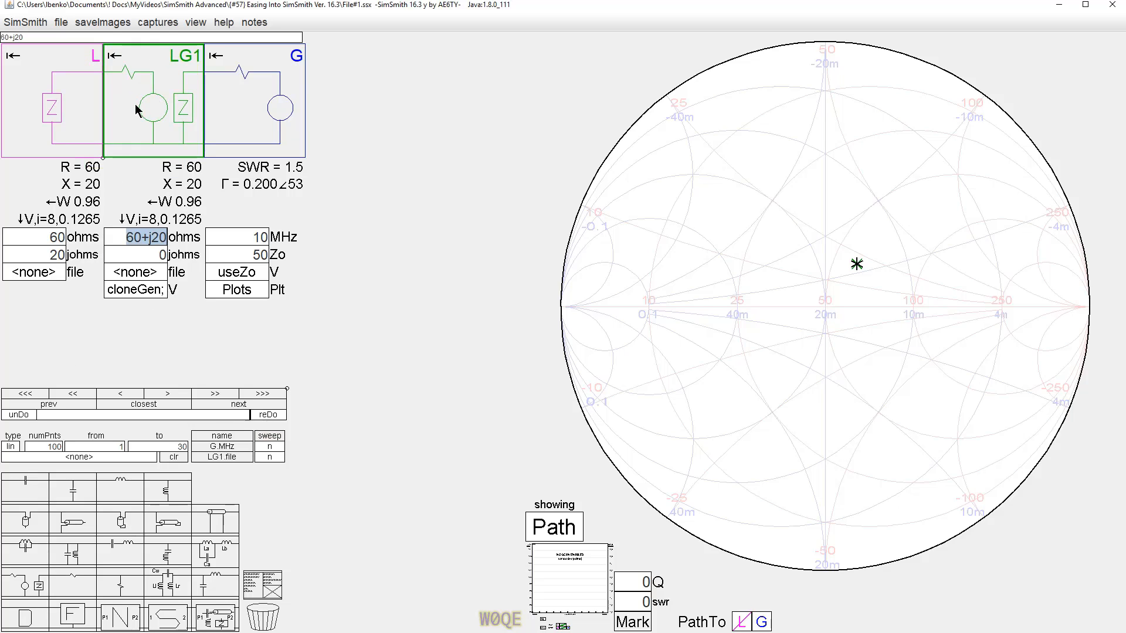
{"action": "left_click_drag", "start_coordinate": [136, 110], "coordinate": [251, 124]}
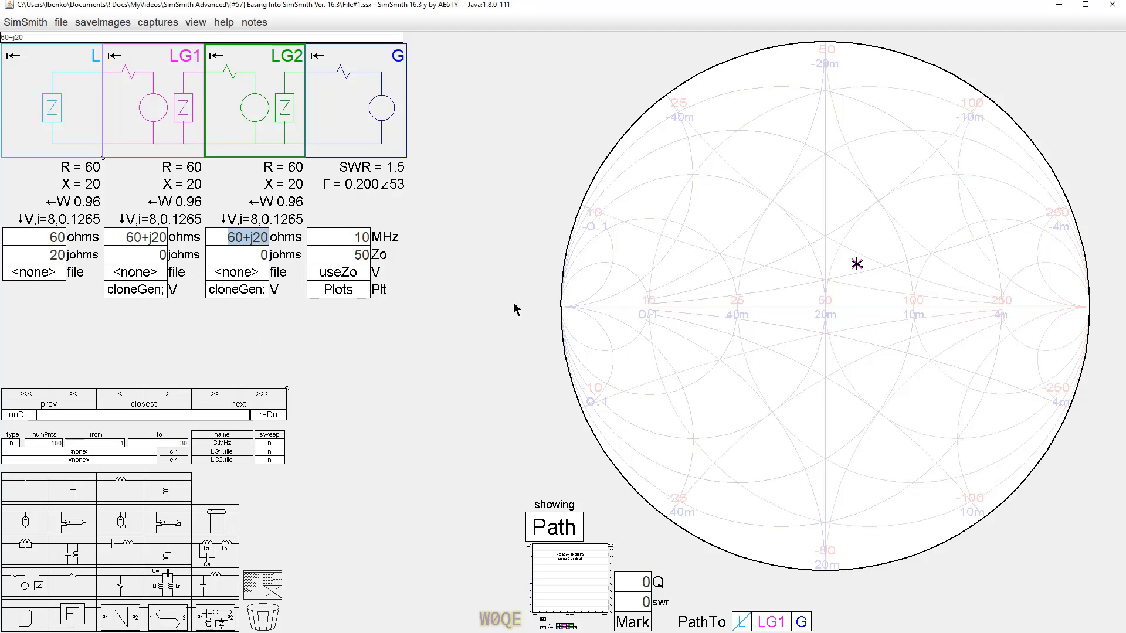
{"action": "type", "text": "0"}
Set the LG2 block's jX field to 20-j60.
{"action": "left_click", "coordinate": [241, 261]}
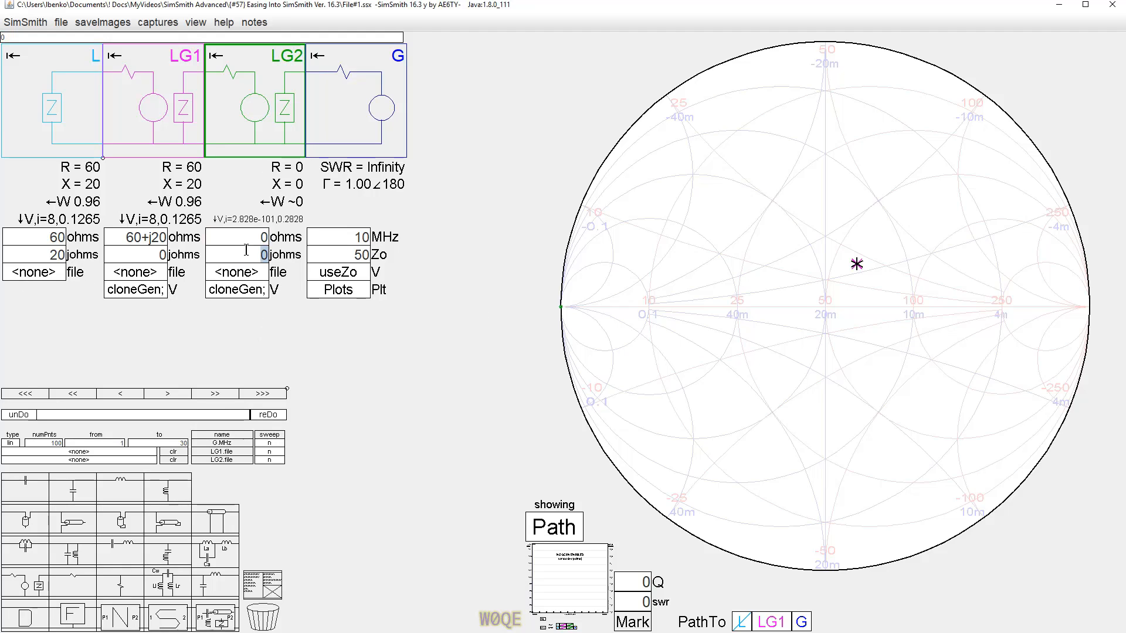
{"action": "type", "text": "20-j"}
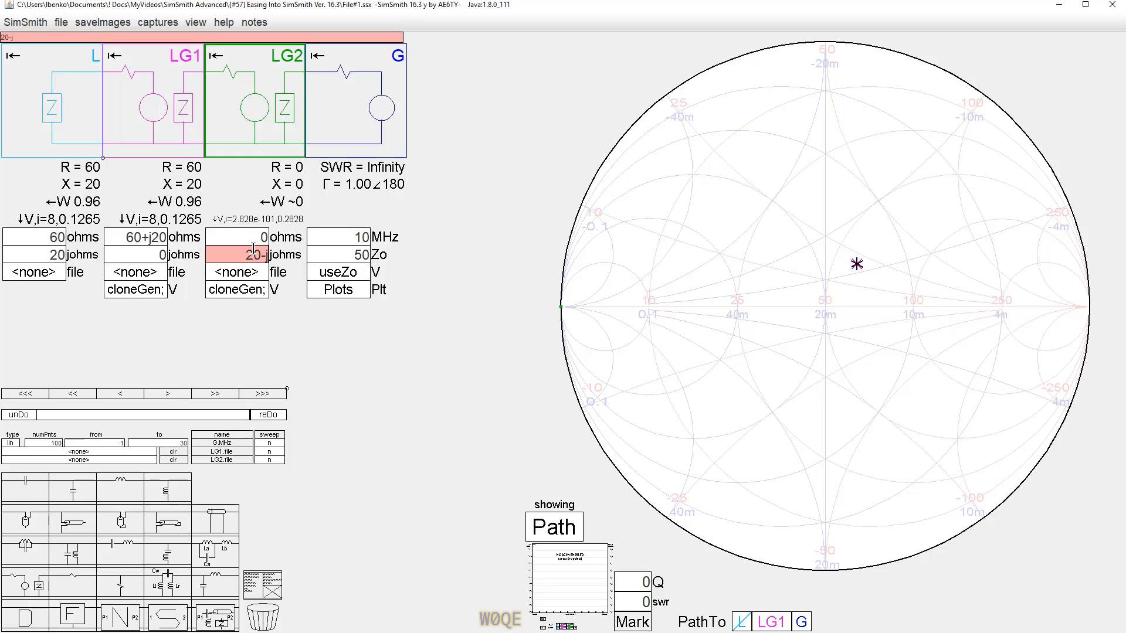
{"action": "type", "text": "60"}
{"action": "key", "text": "Return"}
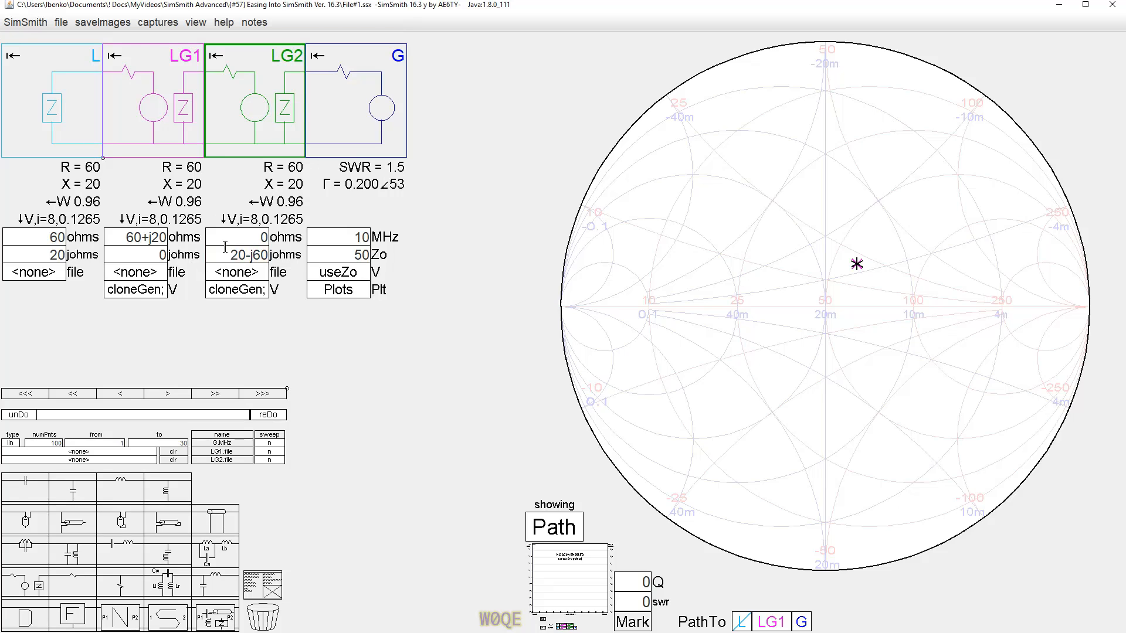
Toggle LG1 in the PathTo selection and inspect the plotted points on the chart.
{"action": "left_click", "coordinate": [773, 623]}
{"action": "left_click", "coordinate": [871, 376]}
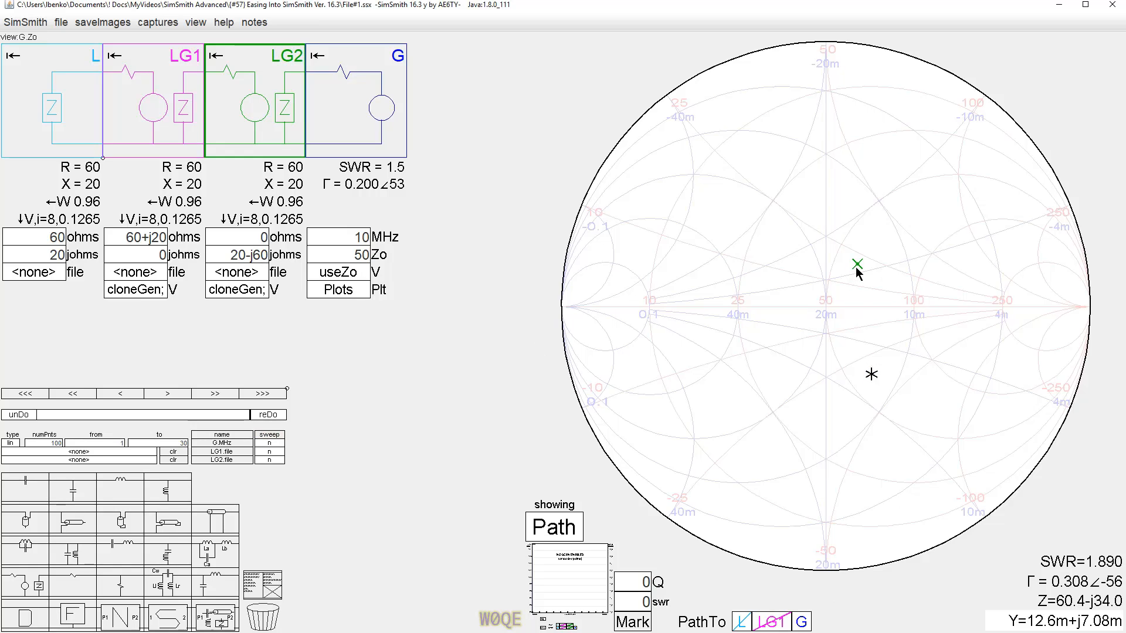
{"action": "left_click", "coordinate": [857, 266]}
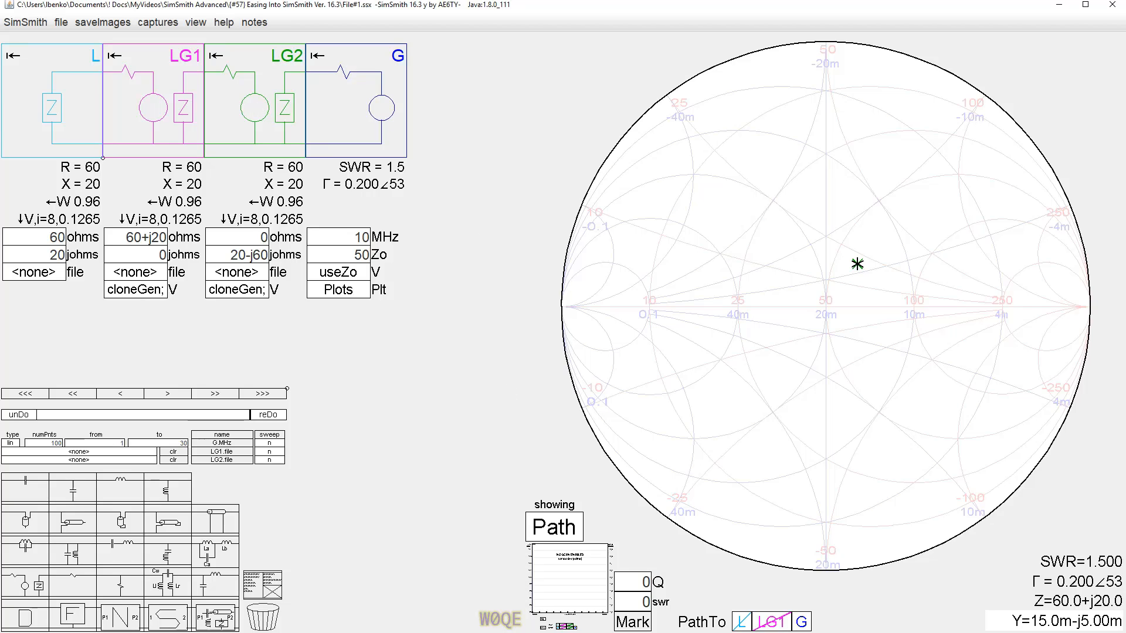
Add a third load-generator block LG3 and set its ohms field to 30+j10.
{"action": "left_click_drag", "start_coordinate": [531, 592], "coordinate": [360, 113]}
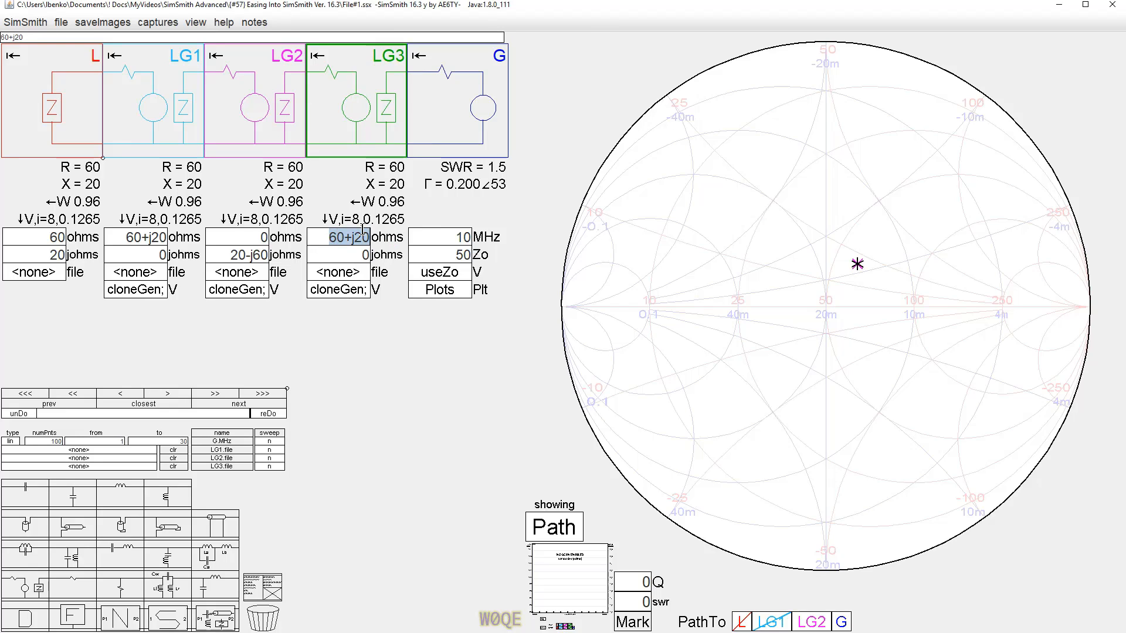
{"action": "type", "text": "30+j"}
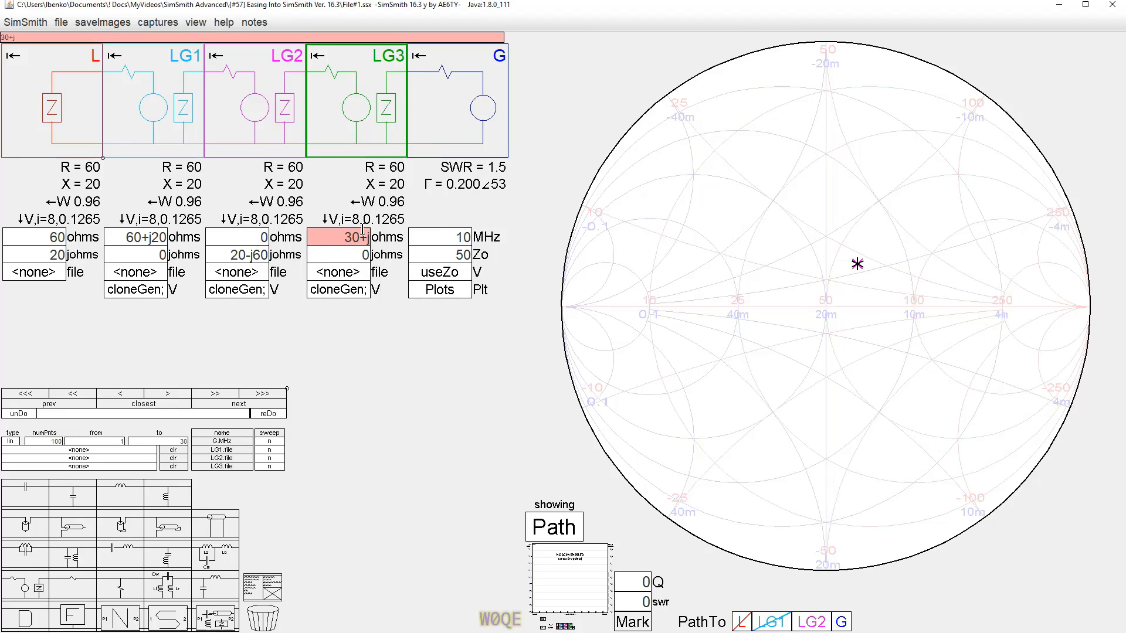
{"action": "type", "text": "10"}
{"action": "key", "text": "Tab"}
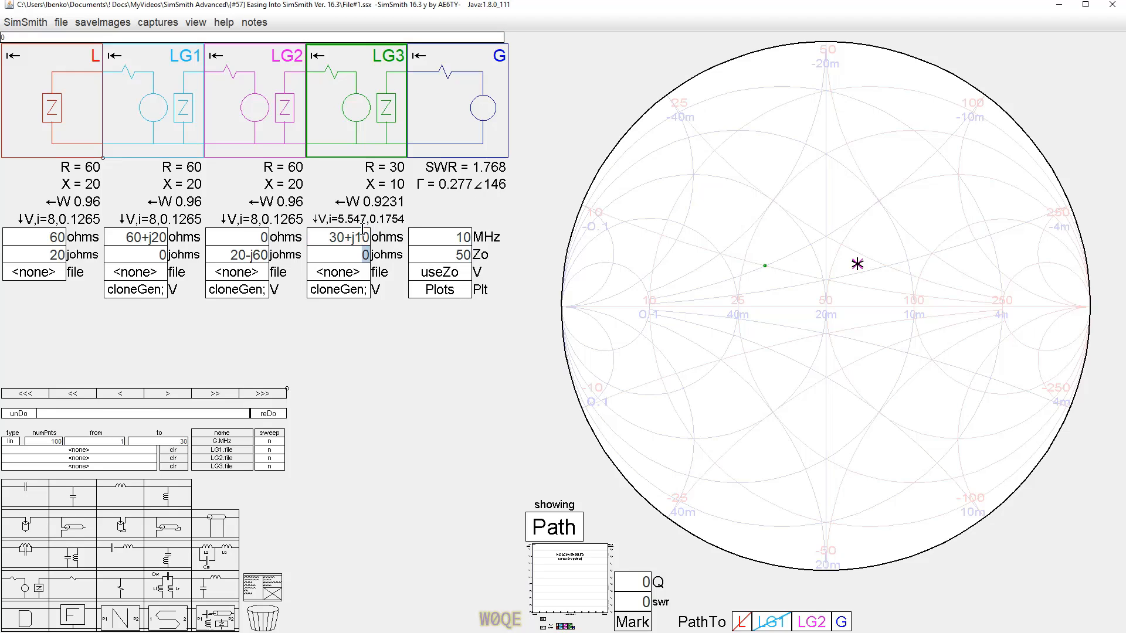
Set the LG3 block's jX field to 10-j30.
{"action": "type", "text": "10-"}
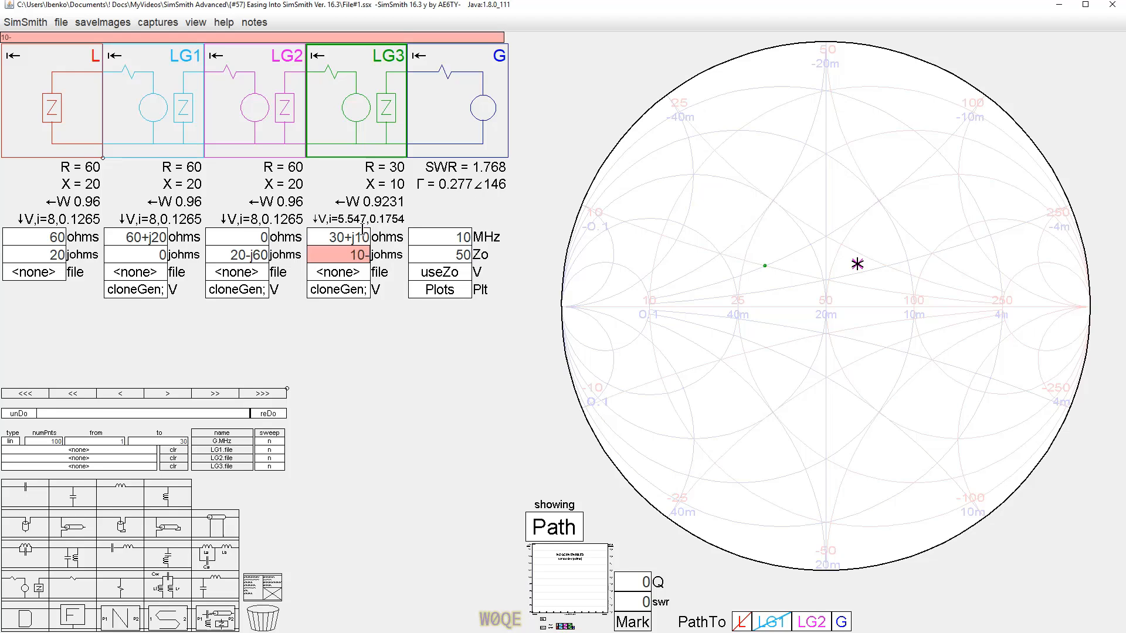
{"action": "type", "text": "j30"}
{"action": "key", "text": "Return"}
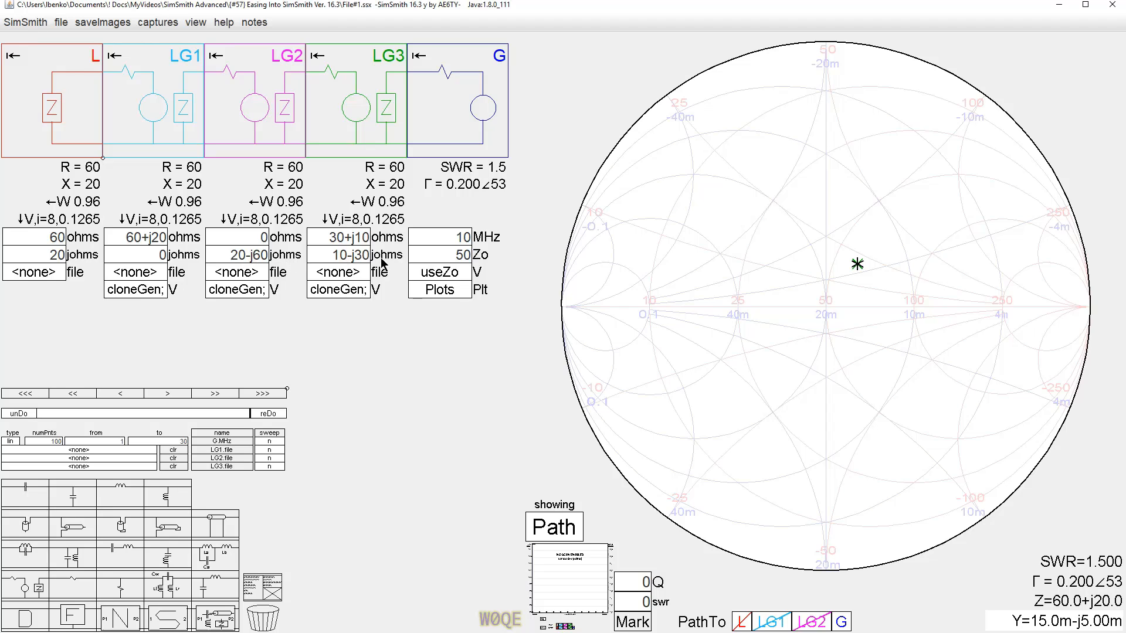
Delete the LG3, LG2 and LG1 blocks from the circuit.
{"action": "key", "text": "Delete"}
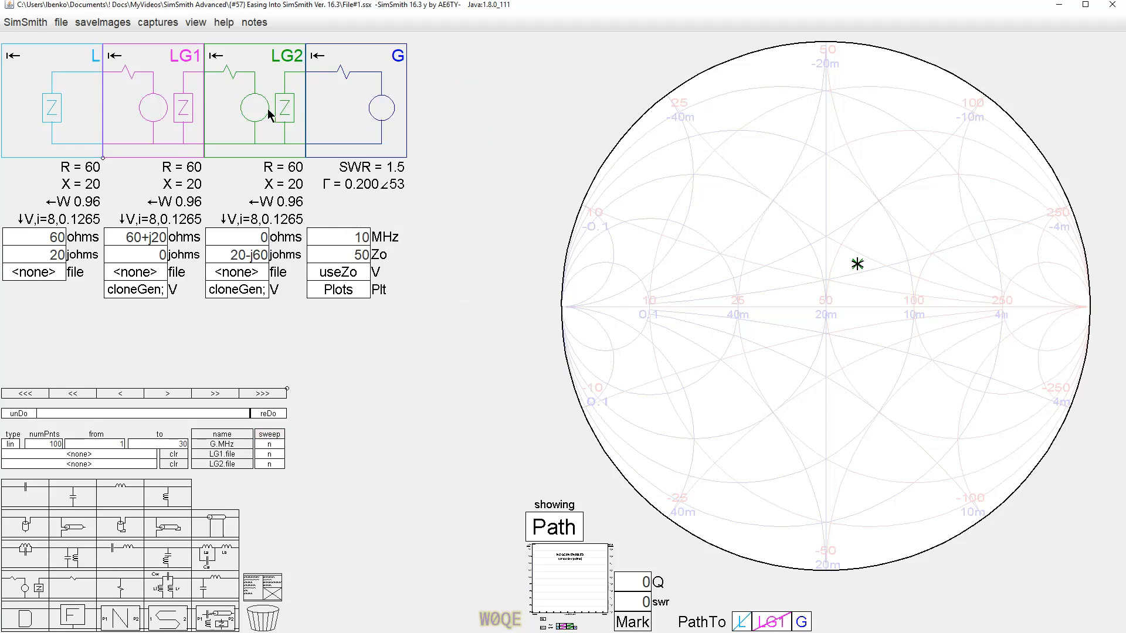
{"action": "key", "text": "Delete"}
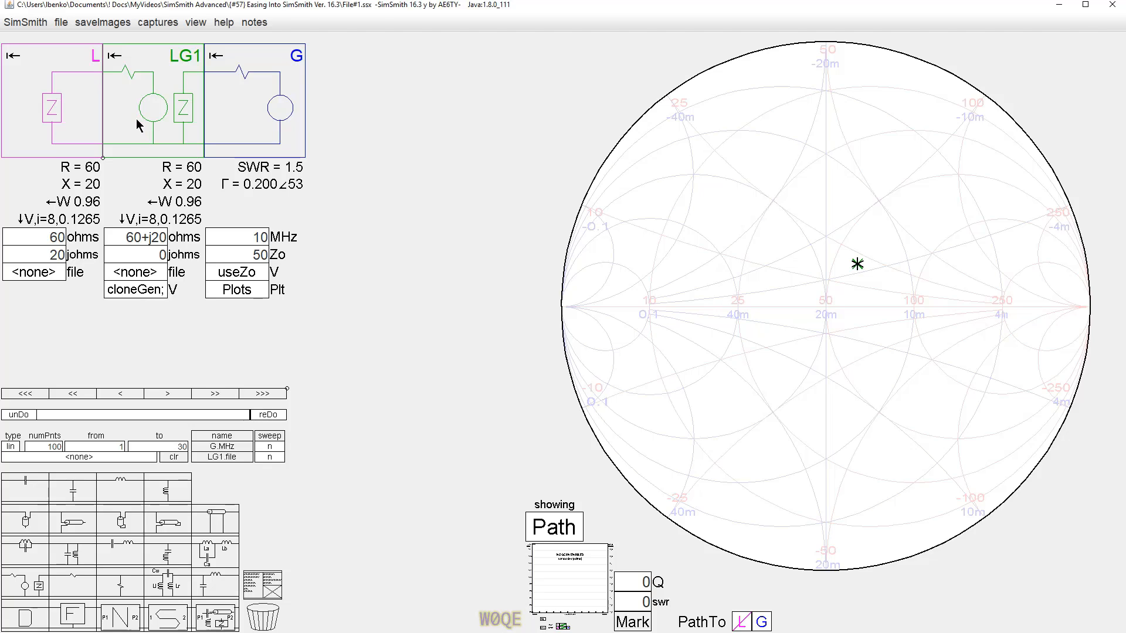
{"action": "key", "text": "Delete"}
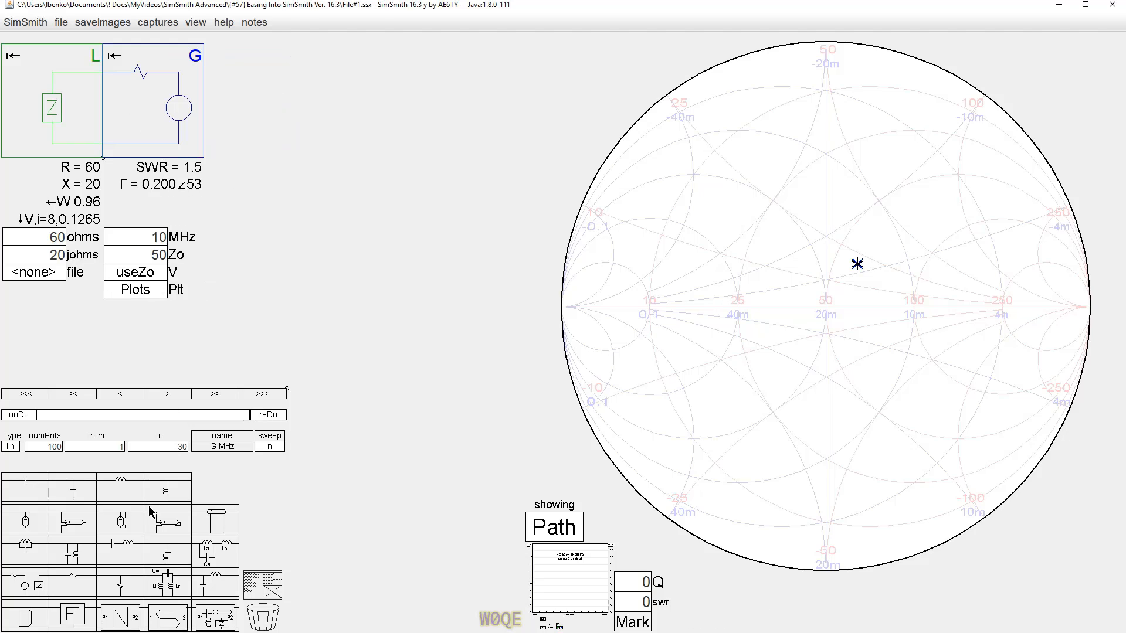
Add a resistor block R1 to the circuit, then add an equation block D1 and open its editor.
{"action": "left_click_drag", "start_coordinate": [79, 589], "coordinate": [156, 100]}
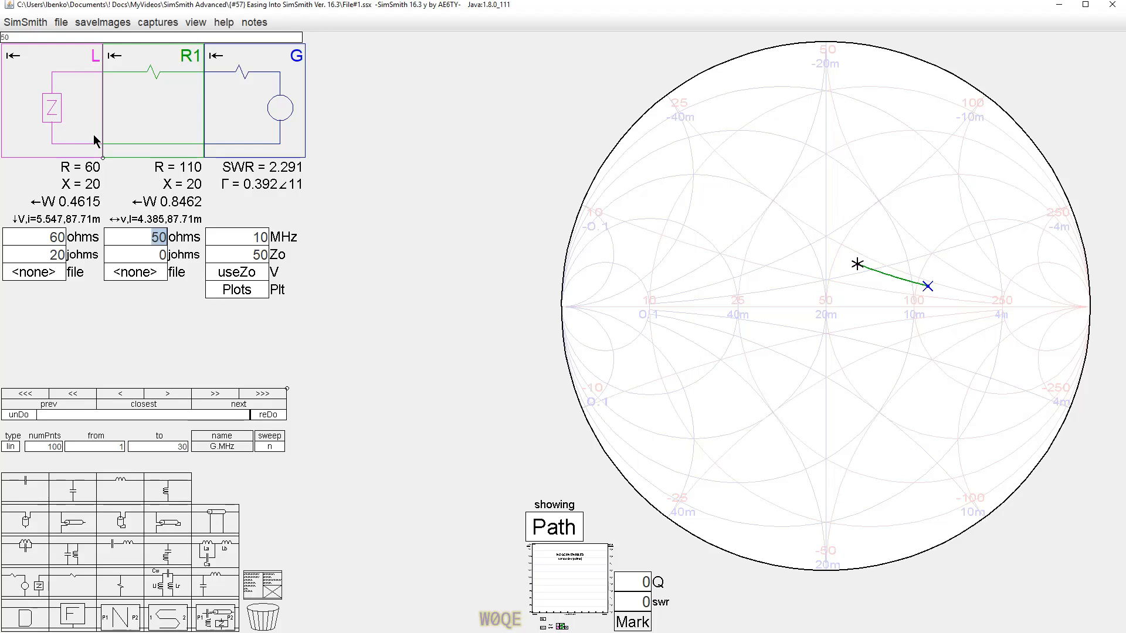
{"action": "left_click_drag", "start_coordinate": [26, 617], "coordinate": [57, 107]}
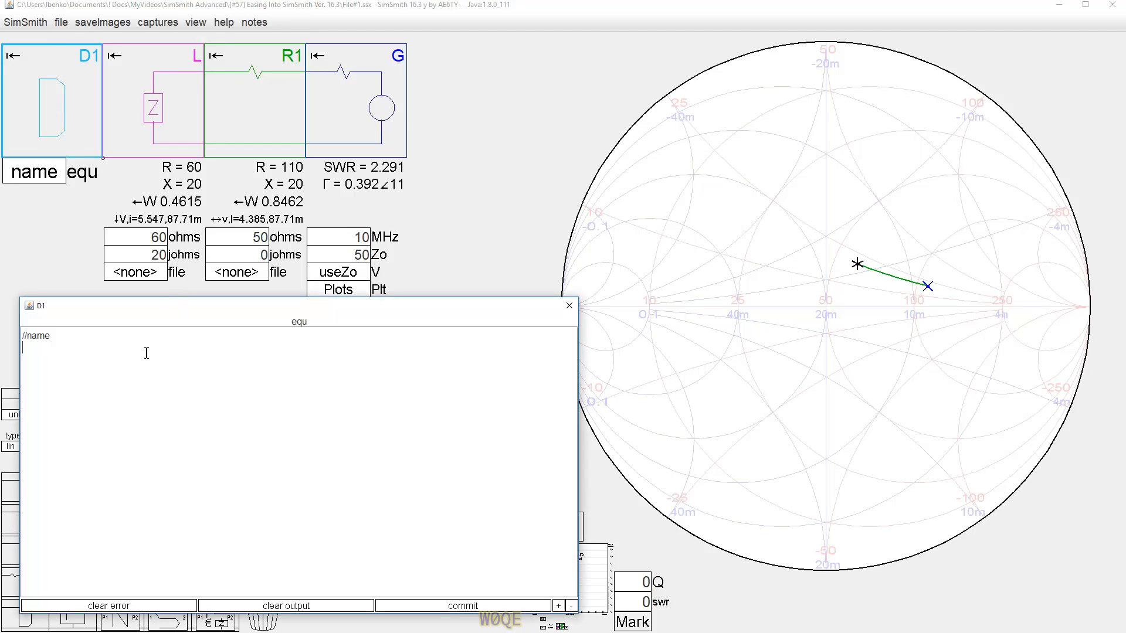
Enter the equation R1.ohms = L.ohms; in the D1 equation block.
{"action": "left_click", "coordinate": [41, 383]}
{"action": "type", "text": "r1"}
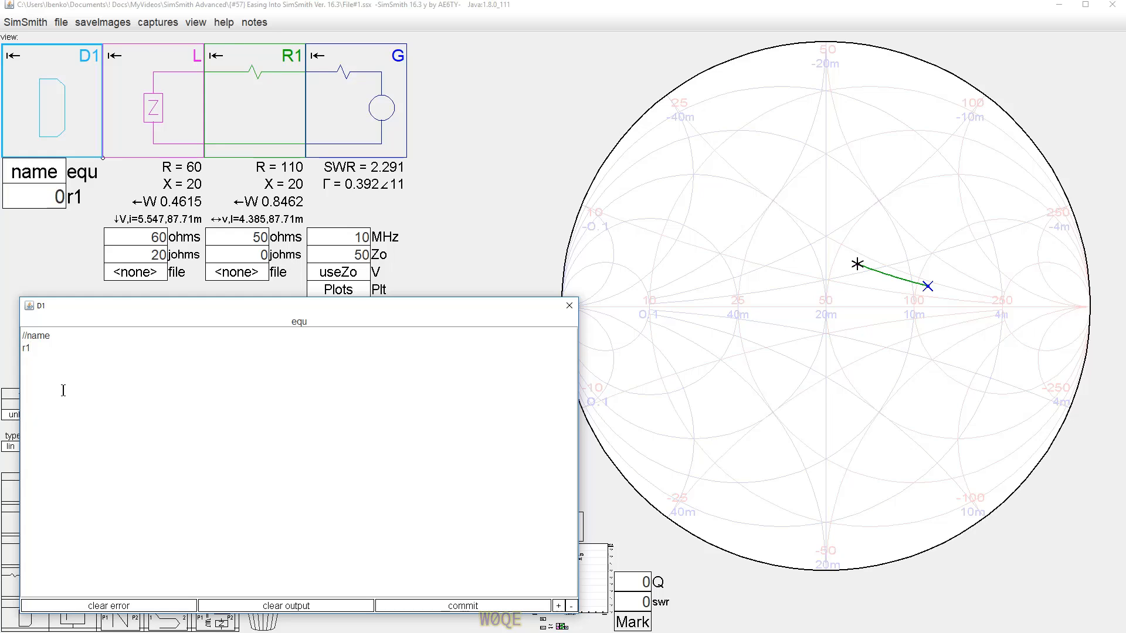
{"action": "type", "text": ".o"}
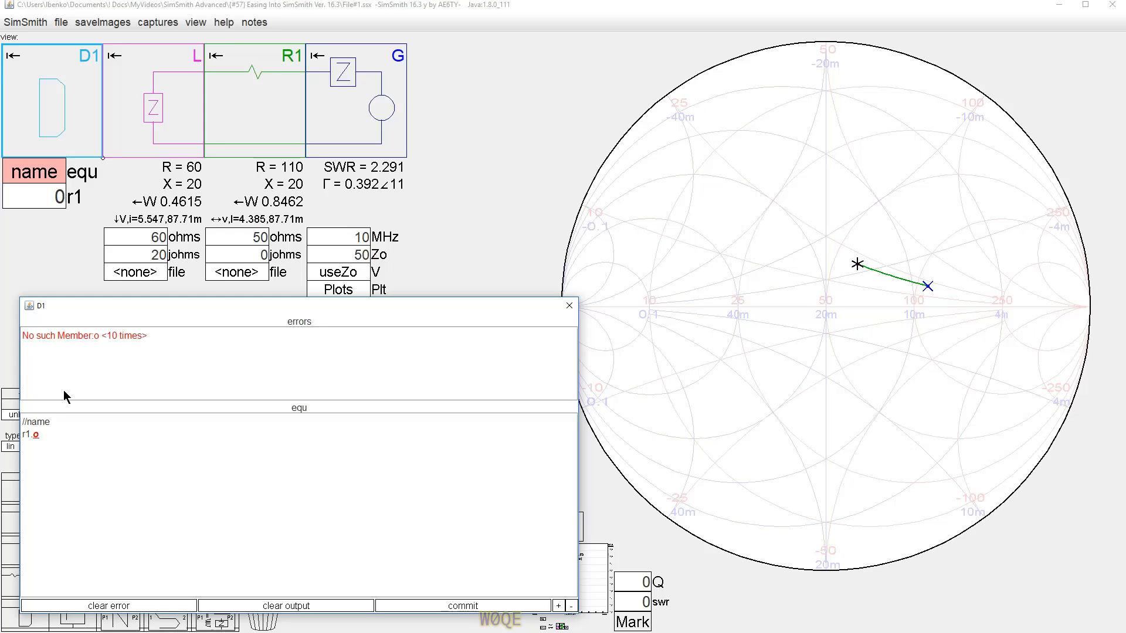
{"action": "type", "text": "hm"}
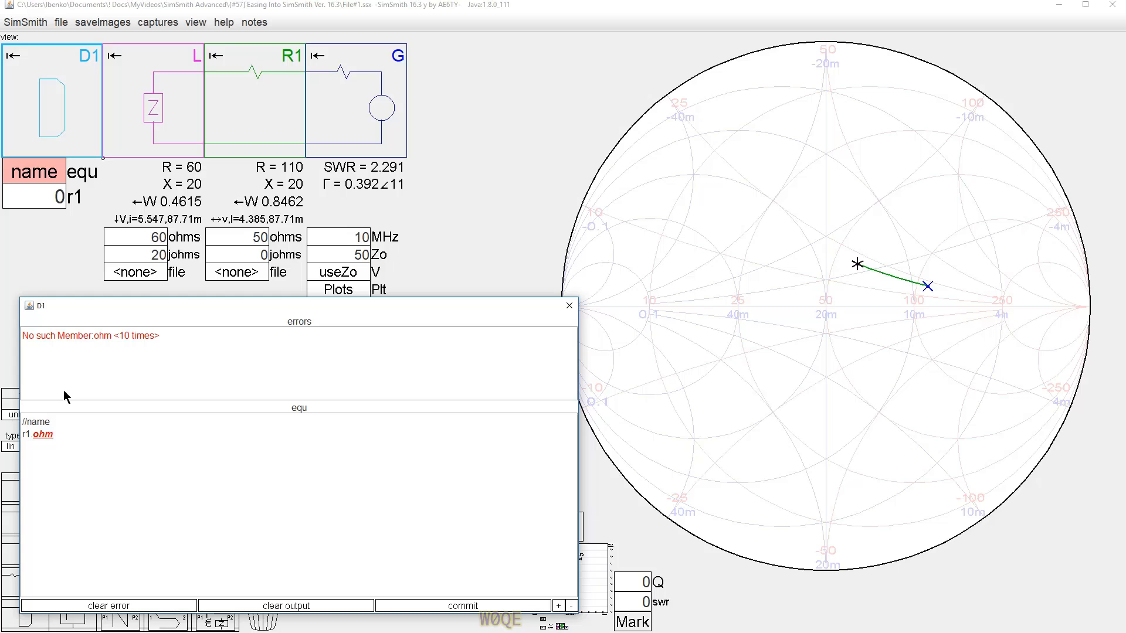
{"action": "key", "text": "BackSpace"}
{"action": "key", "text": "BackSpace"}
{"action": "key", "text": "BackSpace"}
{"action": "key", "text": "BackSpace"}
{"action": "key", "text": "BackSpace"}
{"action": "key", "text": "BackSpace"}
{"action": "type", "text": "R"}
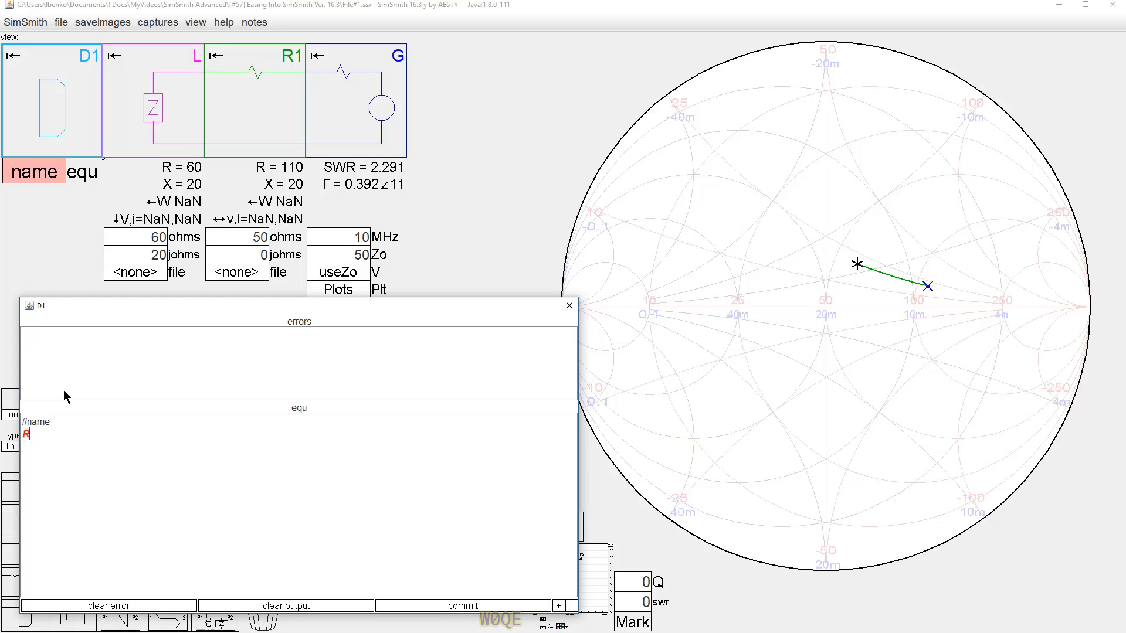
{"action": "type", "text": "1.oh"}
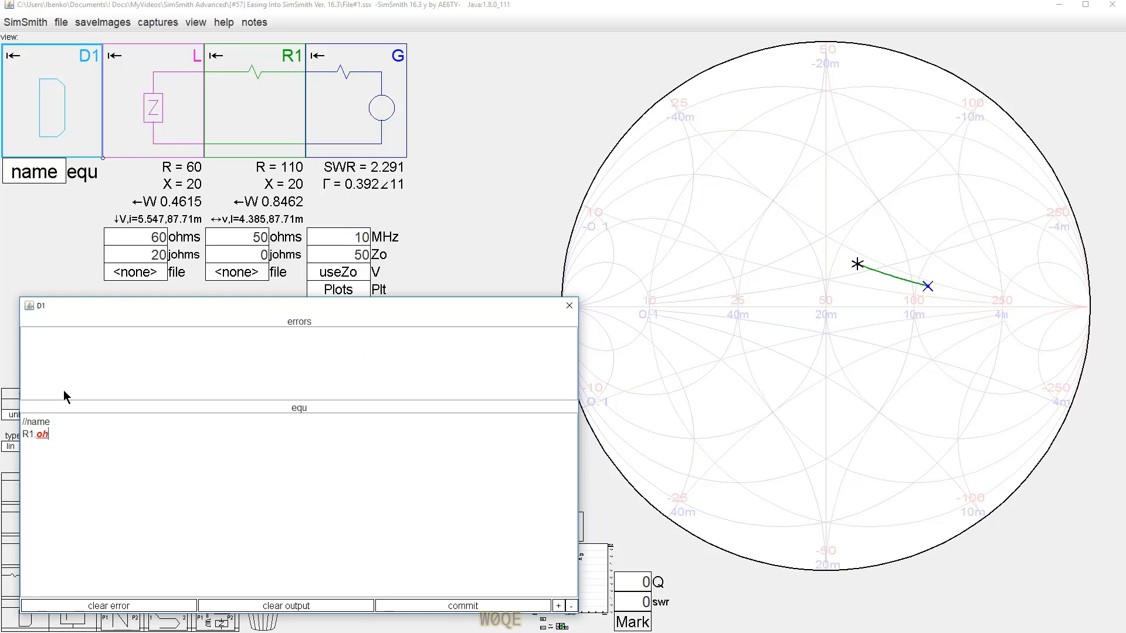
{"action": "type", "text": "ms ="}
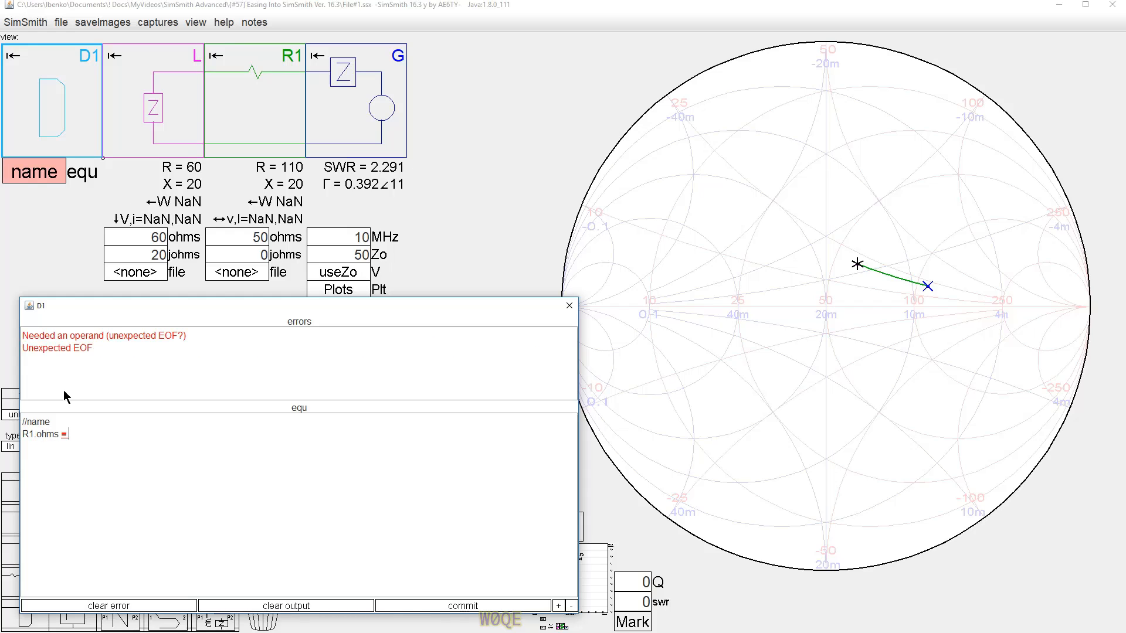
{"action": "type", "text": " L."}
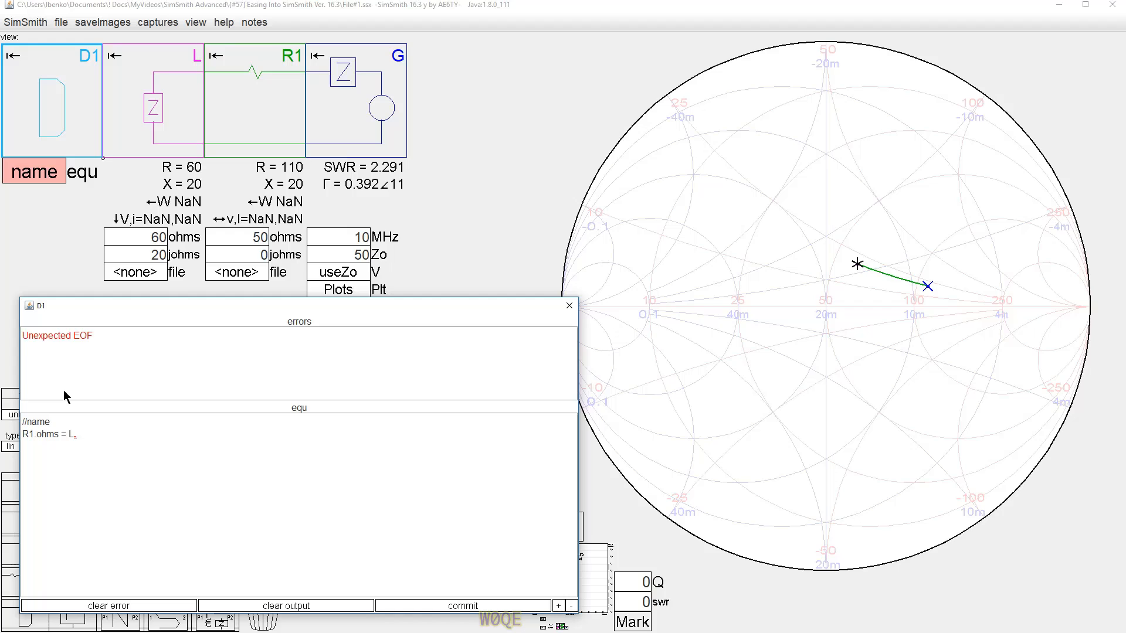
{"action": "type", "text": "ohms"}
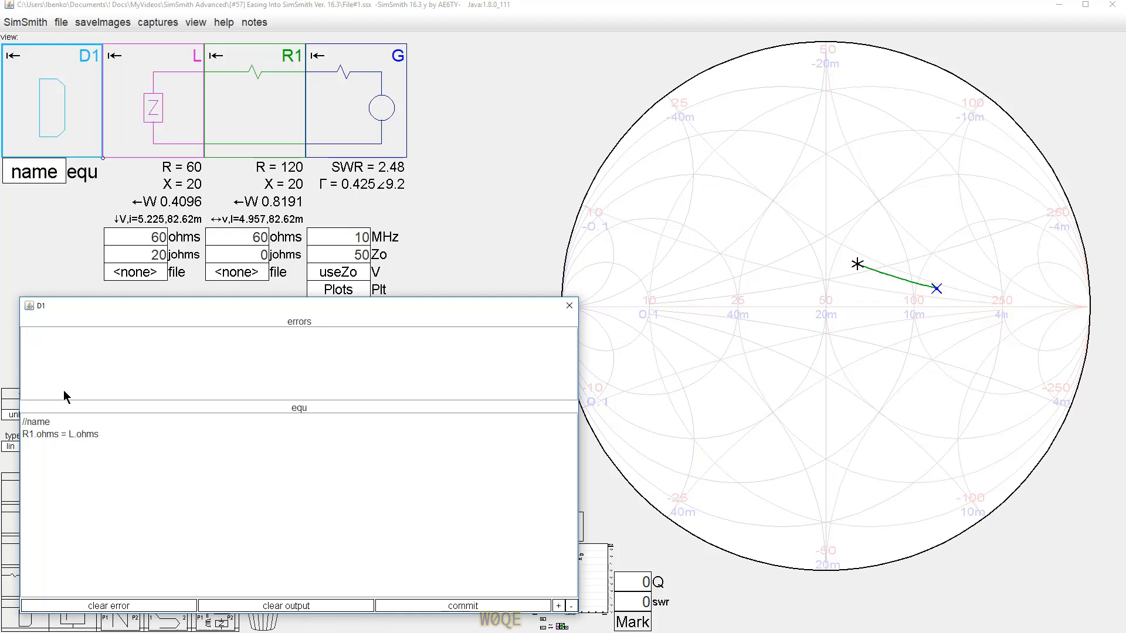
{"action": "type", "text": ";"}
Add a second equation line R1.johms = L.johms; to the D1 block.
{"action": "key", "text": "Return"}
{"action": "type", "text": "R1."}
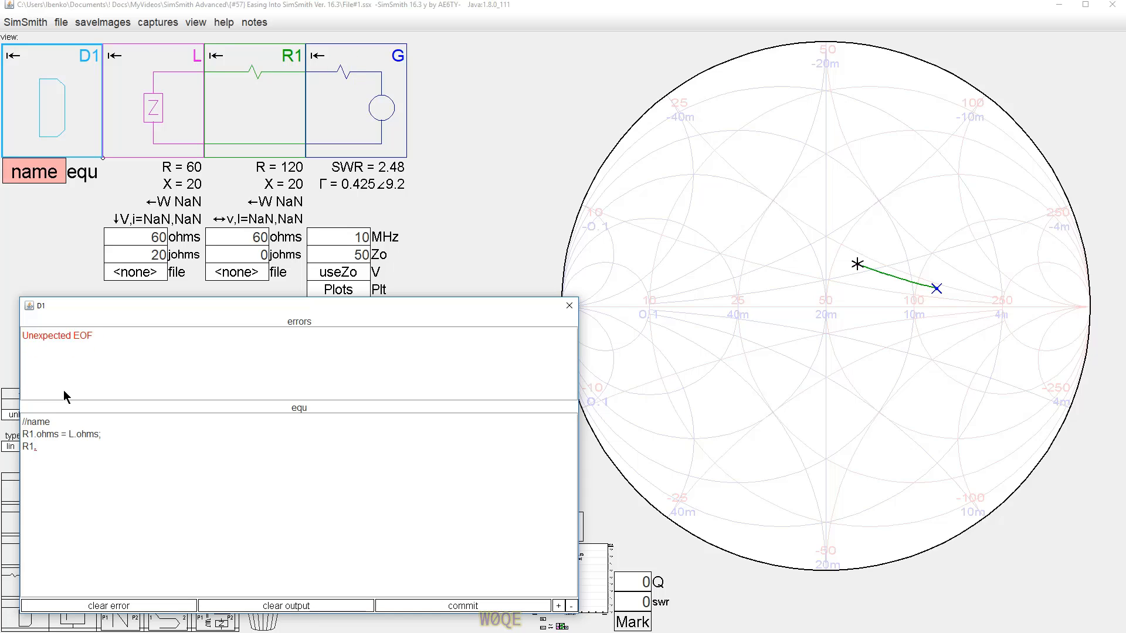
{"action": "type", "text": "johms "}
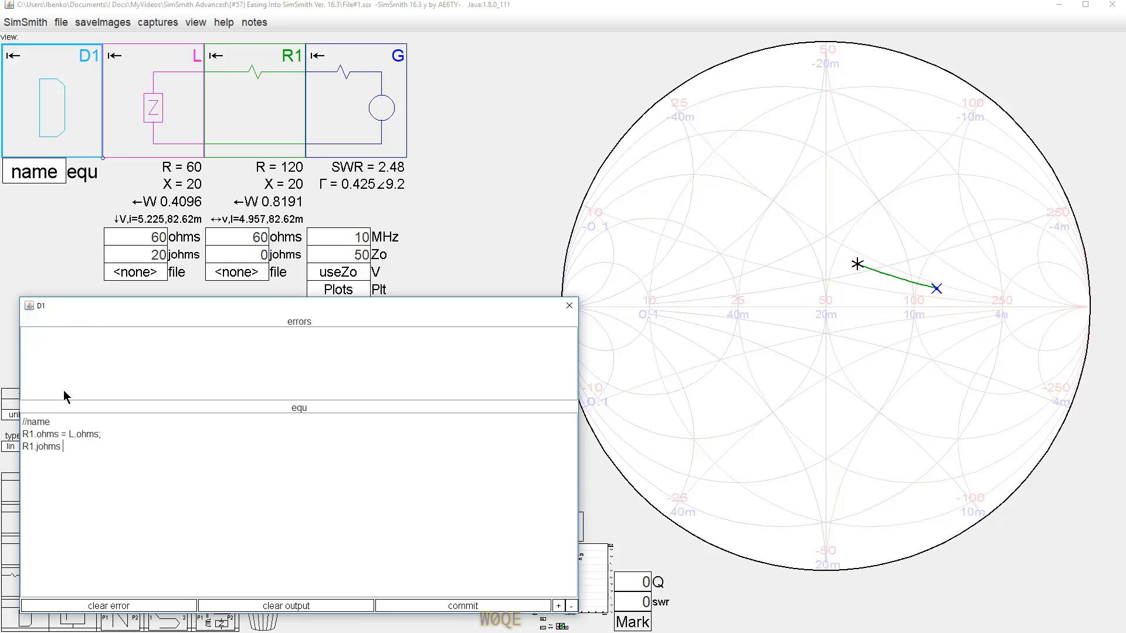
{"action": "type", "text": "= L."}
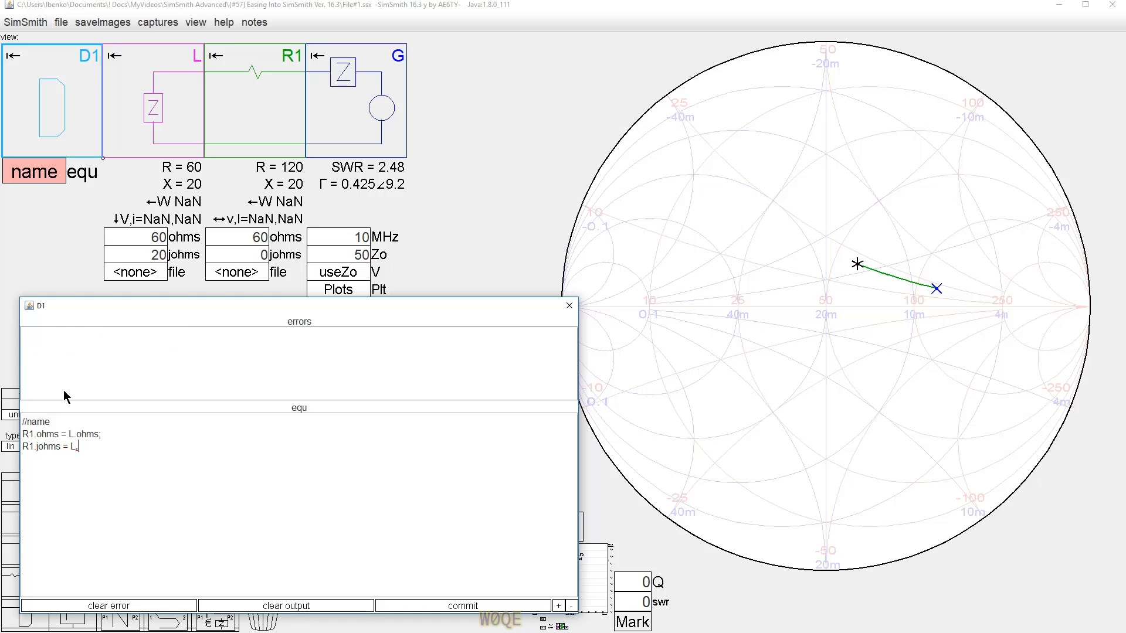
{"action": "type", "text": "johms;"}
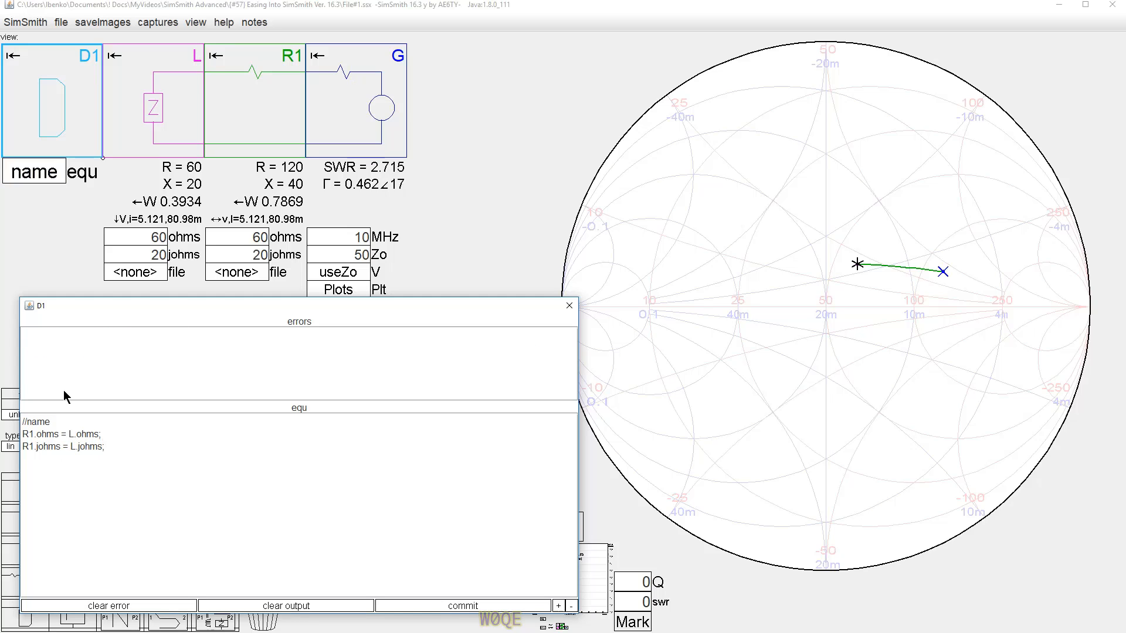
Nudge the L block's ohms and johms values up and down to check that R1 follows.
{"action": "left_click", "coordinate": [137, 237]}
{"action": "scroll", "coordinate": [137, 230], "scroll_direction": "down", "scroll_amount": 2}
{"action": "scroll", "coordinate": [137, 230], "scroll_direction": "up", "scroll_amount": 2}
{"action": "scroll", "coordinate": [137, 231], "scroll_direction": "down", "scroll_amount": 1}
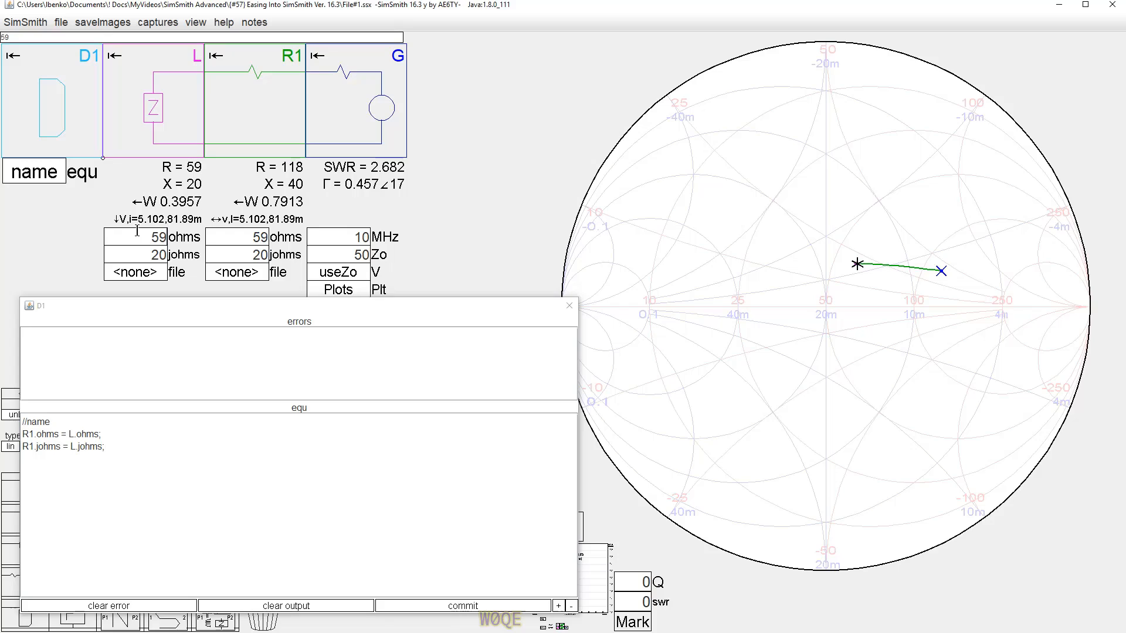
{"action": "scroll", "coordinate": [137, 235], "scroll_direction": "up", "scroll_amount": 1}
{"action": "left_click", "coordinate": [140, 250]}
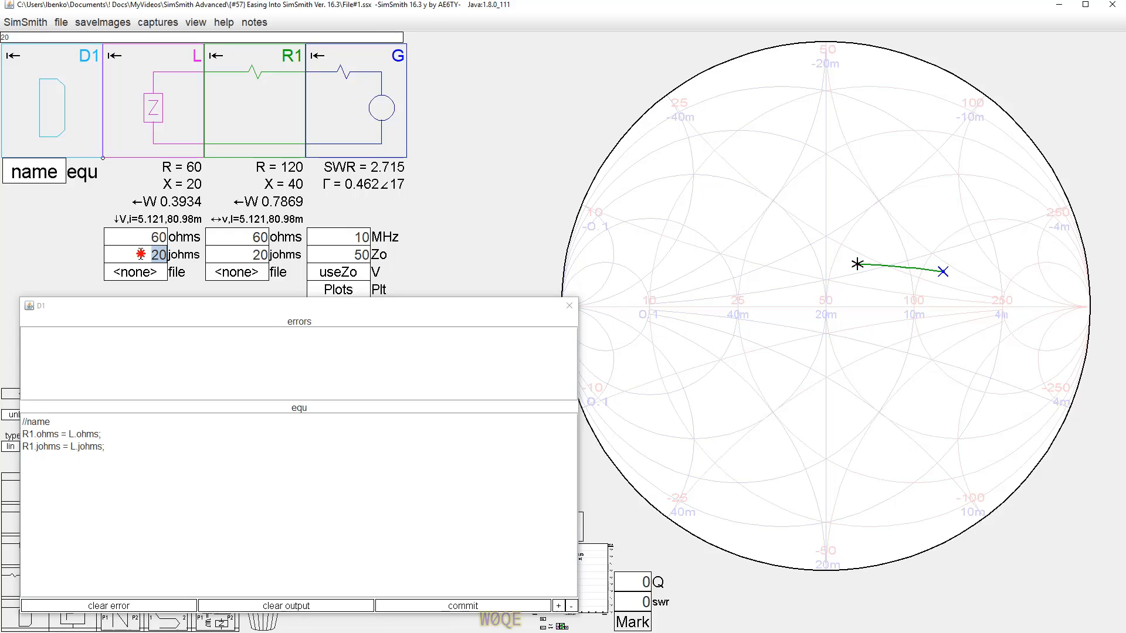
{"action": "scroll", "coordinate": [140, 251], "scroll_direction": "down", "scroll_amount": 2}
{"action": "scroll", "coordinate": [139, 251], "scroll_direction": "up", "scroll_amount": 2}
Comment out both equation lines in D1 with //.
{"action": "left_click", "coordinate": [23, 434]}
{"action": "type", "text": "//"}
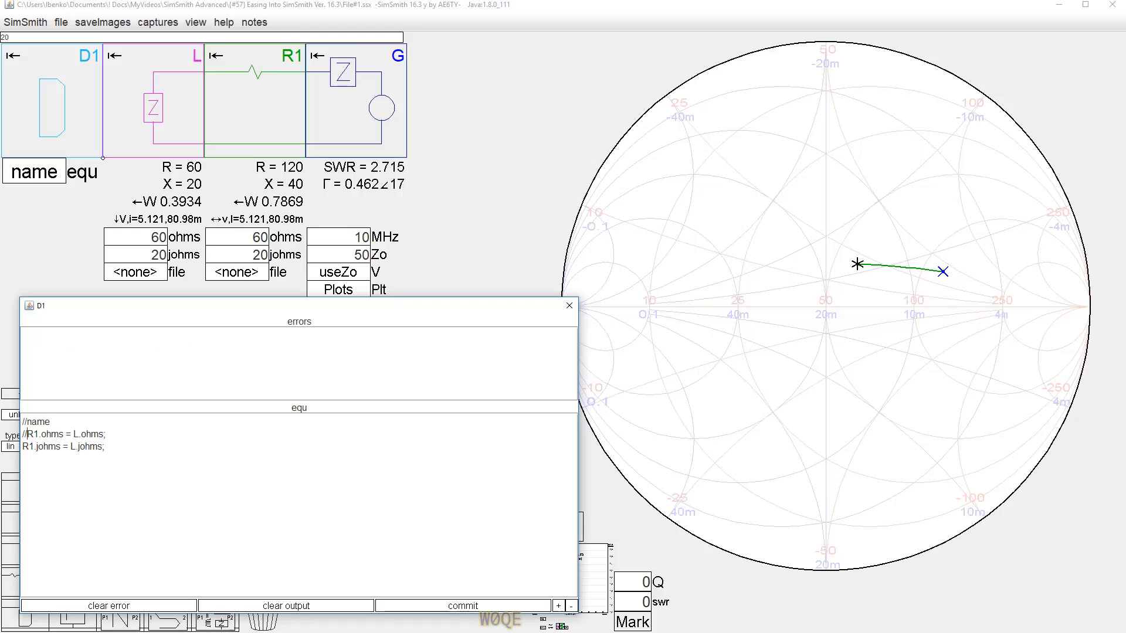
{"action": "key", "text": "Down"}
{"action": "key", "text": "Home"}
{"action": "type", "text": "//"}
{"action": "key", "text": "Down"}
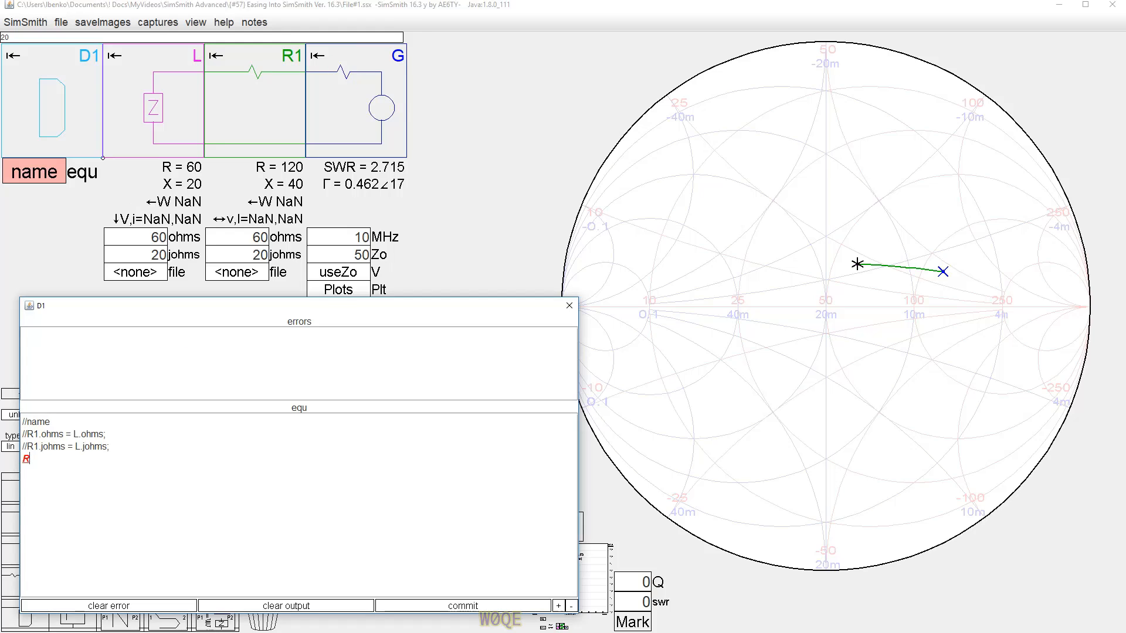
Enter the new equation R1.ohms = L.Z; in the D1 block.
{"action": "type", "text": "R1.ohms"}
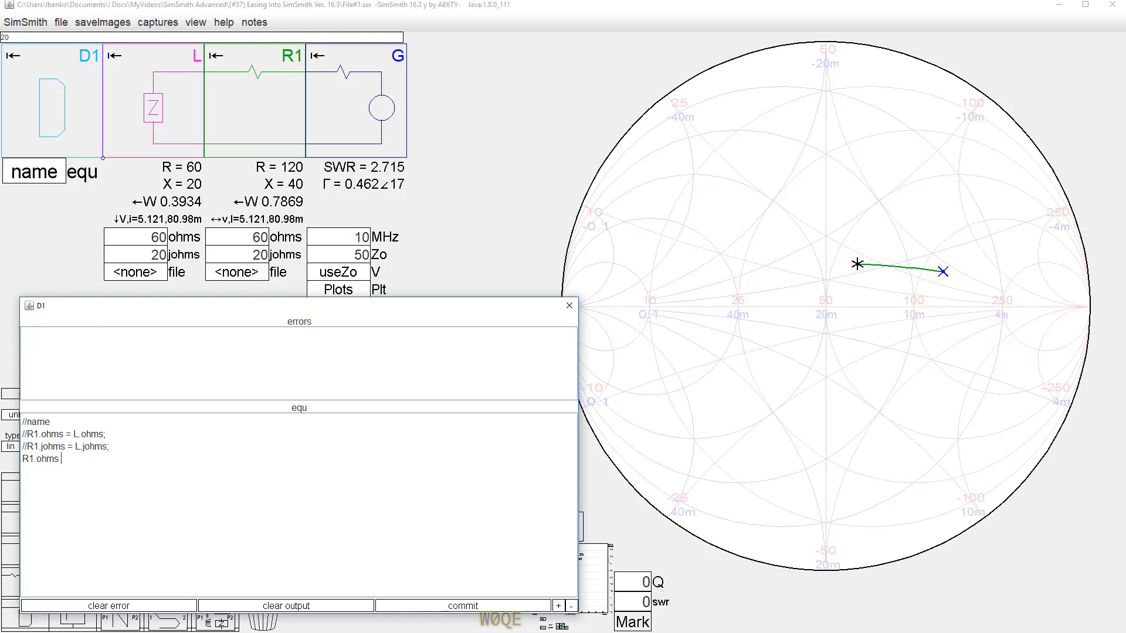
{"action": "type", "text": " = L"}
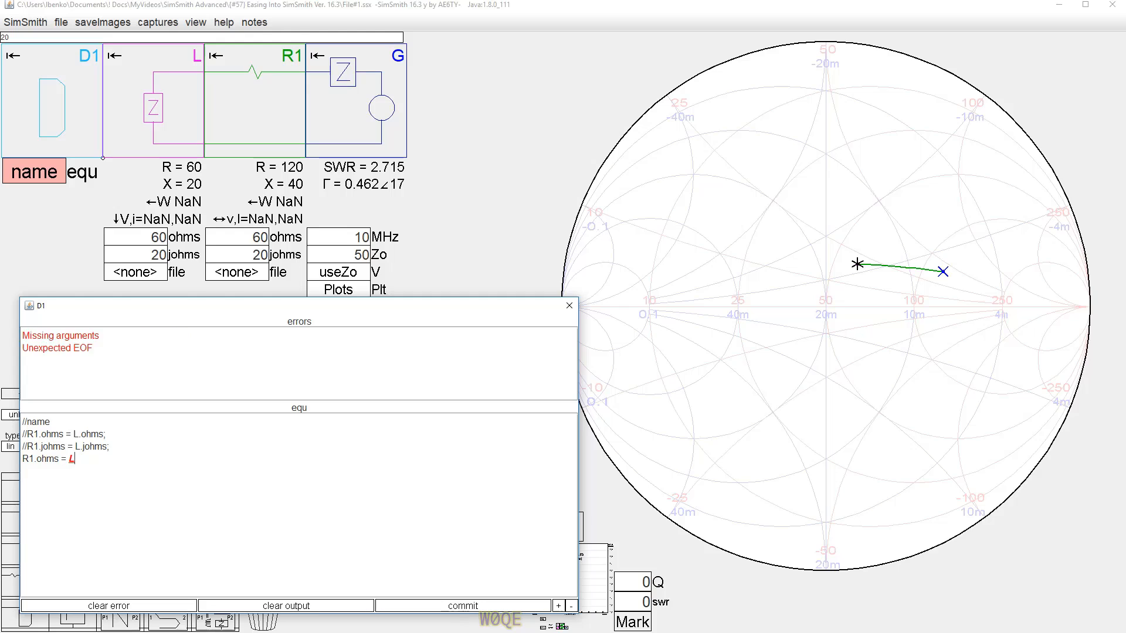
{"action": "type", "text": ".Z"}
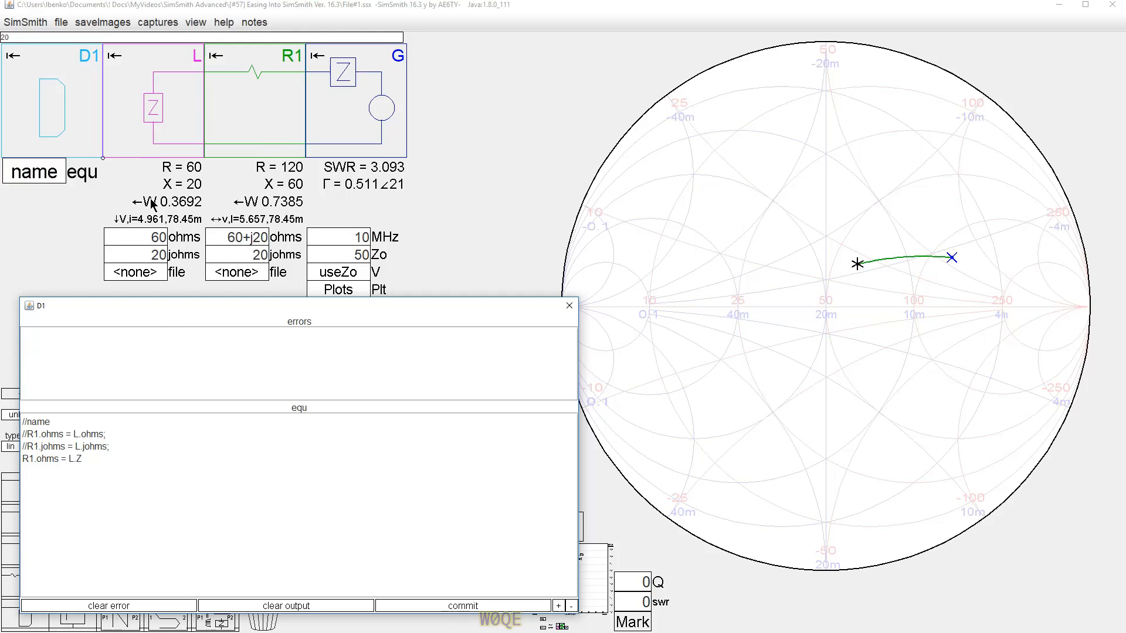
{"action": "type", "text": ";"}
Nudge the L block's ohms and johms values to see how R1 responds.
{"action": "left_click", "coordinate": [139, 236]}
{"action": "scroll", "coordinate": [141, 235], "scroll_direction": "down", "scroll_amount": 2}
{"action": "scroll", "coordinate": [141, 235], "scroll_direction": "up", "scroll_amount": 3}
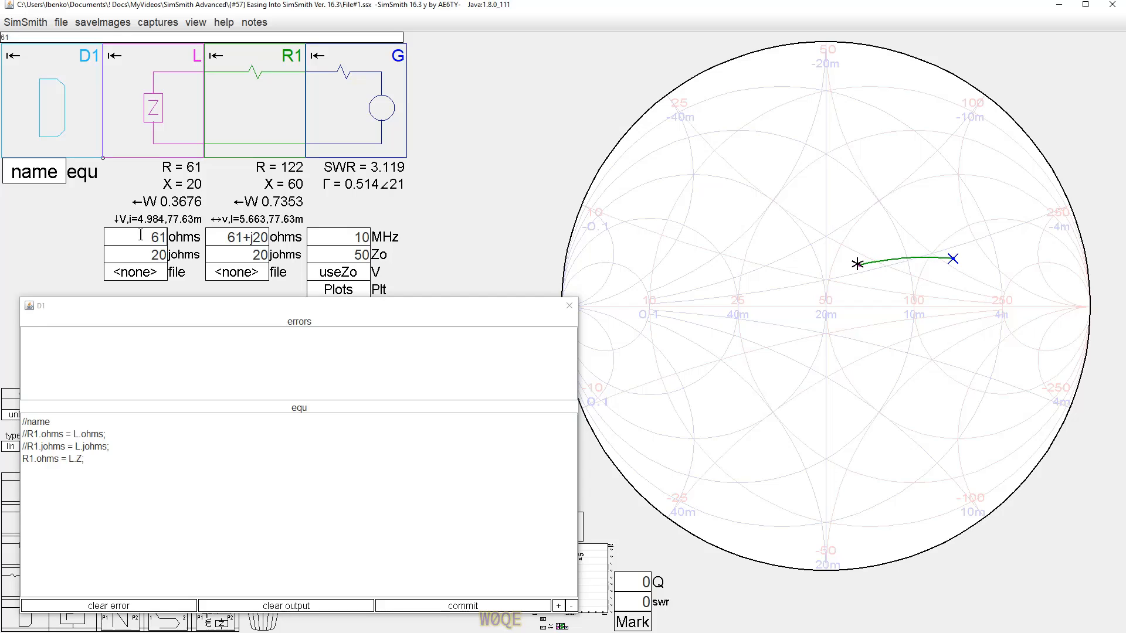
{"action": "left_click", "coordinate": [146, 260]}
{"action": "scroll", "coordinate": [145, 260], "scroll_direction": "down", "scroll_amount": 3}
{"action": "scroll", "coordinate": [145, 260], "scroll_direction": "up", "scroll_amount": 3}
{"action": "scroll", "coordinate": [146, 258], "scroll_direction": "down", "scroll_amount": 2}
{"action": "scroll", "coordinate": [146, 258], "scroll_direction": "up", "scroll_amount": 2}
{"action": "scroll", "coordinate": [146, 258], "scroll_direction": "down", "scroll_amount": 1}
{"action": "scroll", "coordinate": [146, 258], "scroll_direction": "up", "scroll_amount": 1}
Set the R1 block's johms field to 0.
{"action": "double_click", "coordinate": [252, 254]}
{"action": "type", "text": "0"}
{"action": "key", "text": "Return"}
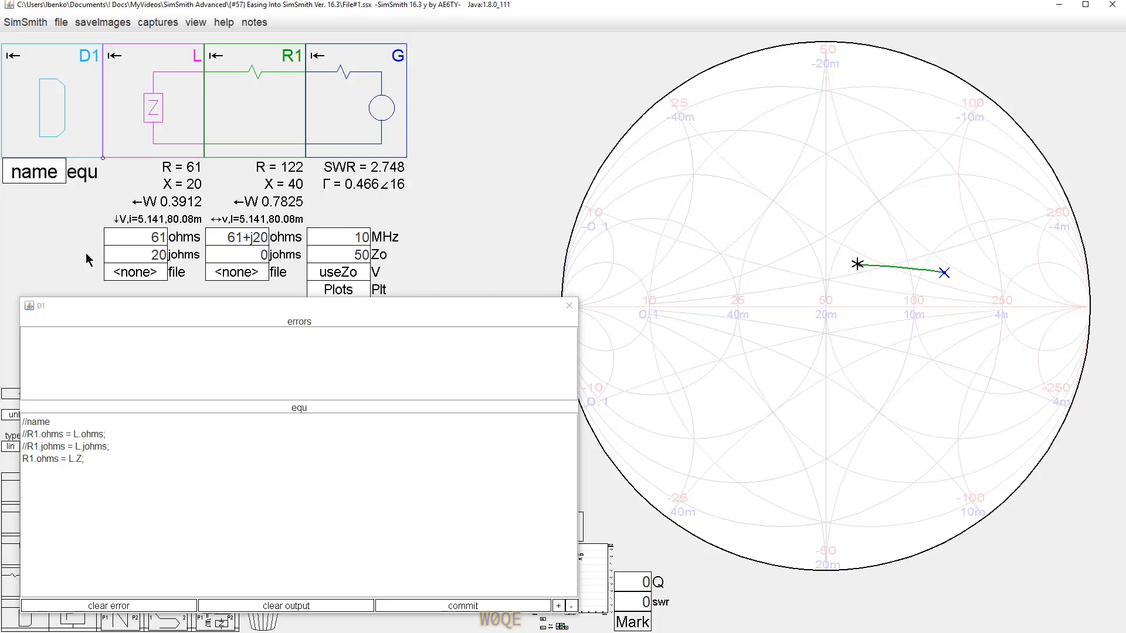
Nudge the L block's johms value, then set its ohms back to 60.
{"action": "left_click", "coordinate": [124, 254]}
{"action": "scroll", "coordinate": [126, 254], "scroll_direction": "down", "scroll_amount": 2}
{"action": "scroll", "coordinate": [126, 255], "scroll_direction": "up", "scroll_amount": 2}
{"action": "scroll", "coordinate": [126, 254], "scroll_direction": "down", "scroll_amount": 1}
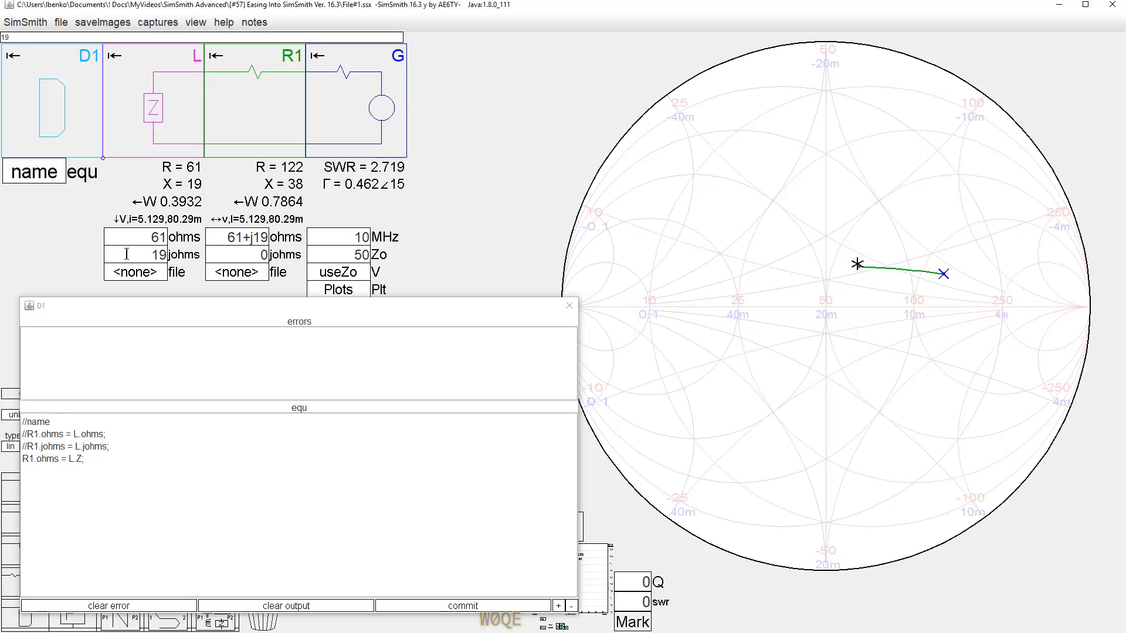
{"action": "scroll", "coordinate": [126, 254], "scroll_direction": "up", "scroll_amount": 1}
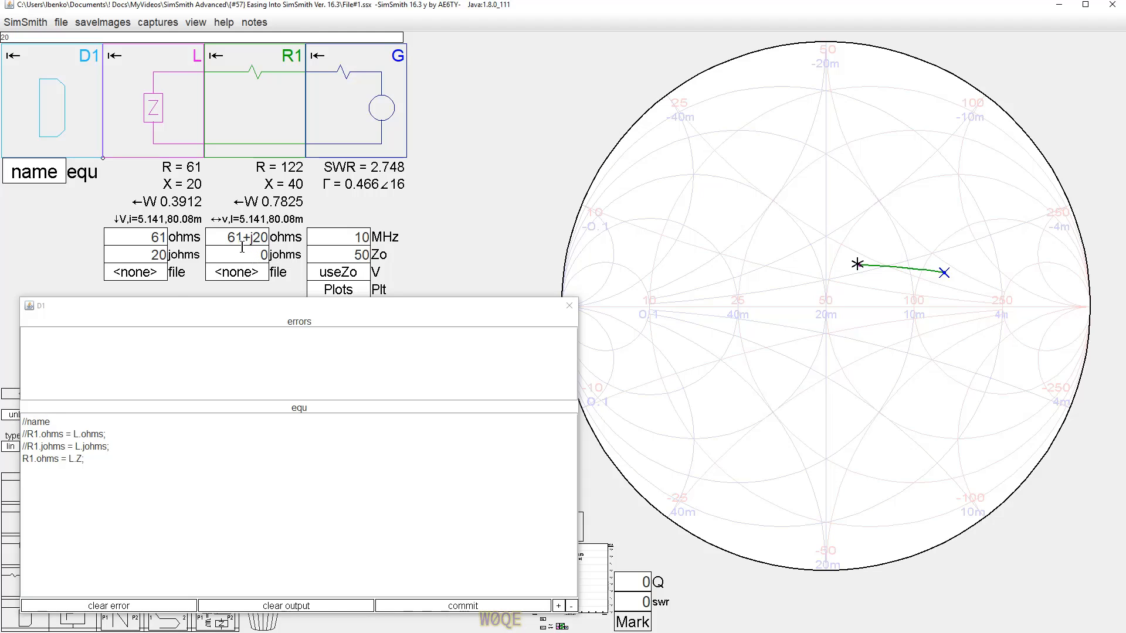
{"action": "left_click", "coordinate": [141, 237]}
{"action": "type", "text": "60"}
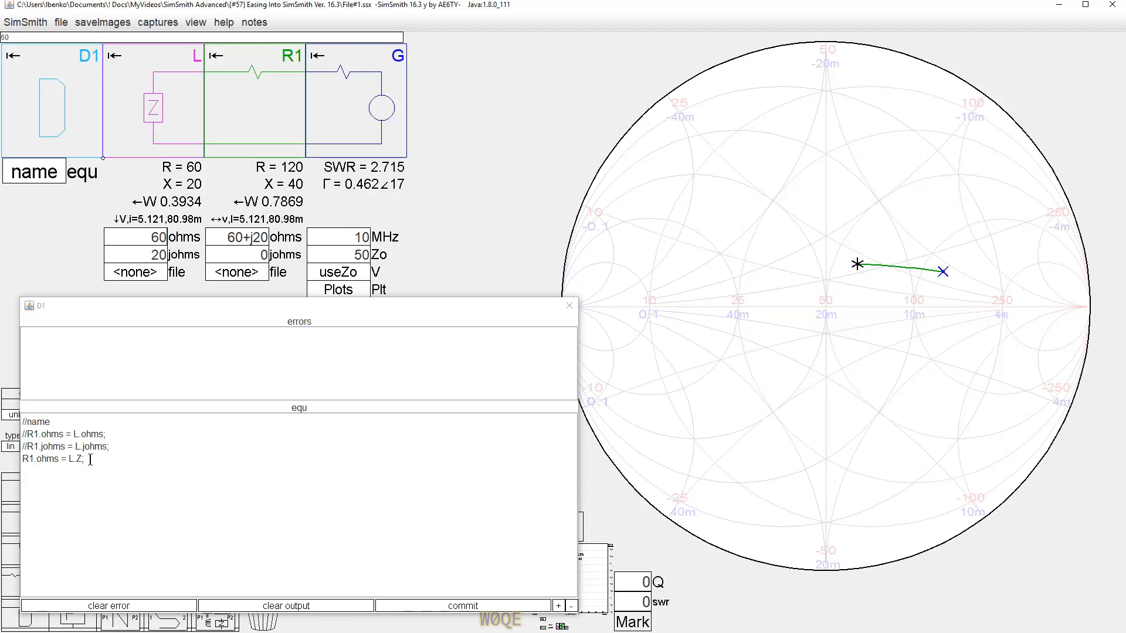
Open the plot definitions editor for the circuit.
{"action": "left_click_drag", "start_coordinate": [91, 459], "coordinate": [13, 463]}
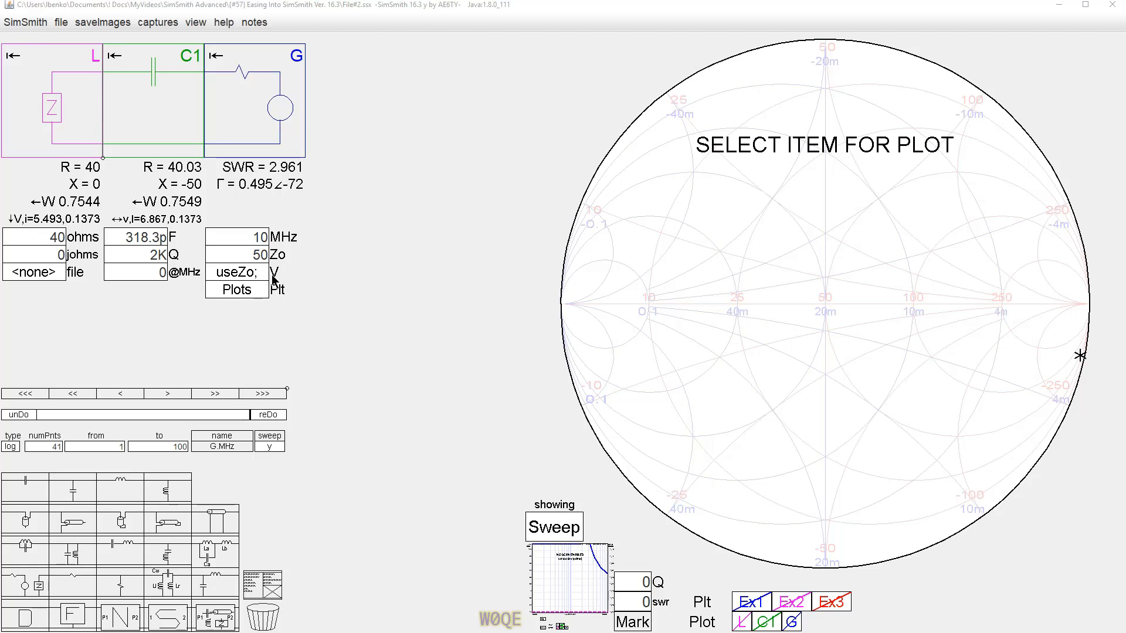
{"action": "left_click", "coordinate": [259, 293]}
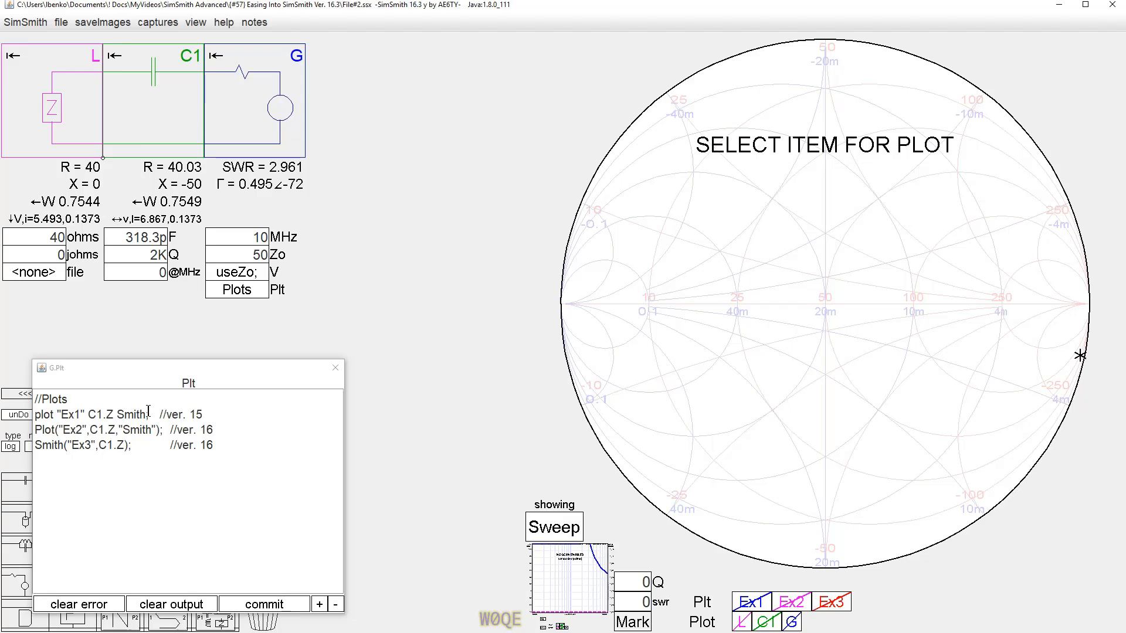
Toggle the Ex1 and Ex2 plots on the Smith chart.
{"action": "left_click", "coordinate": [756, 599]}
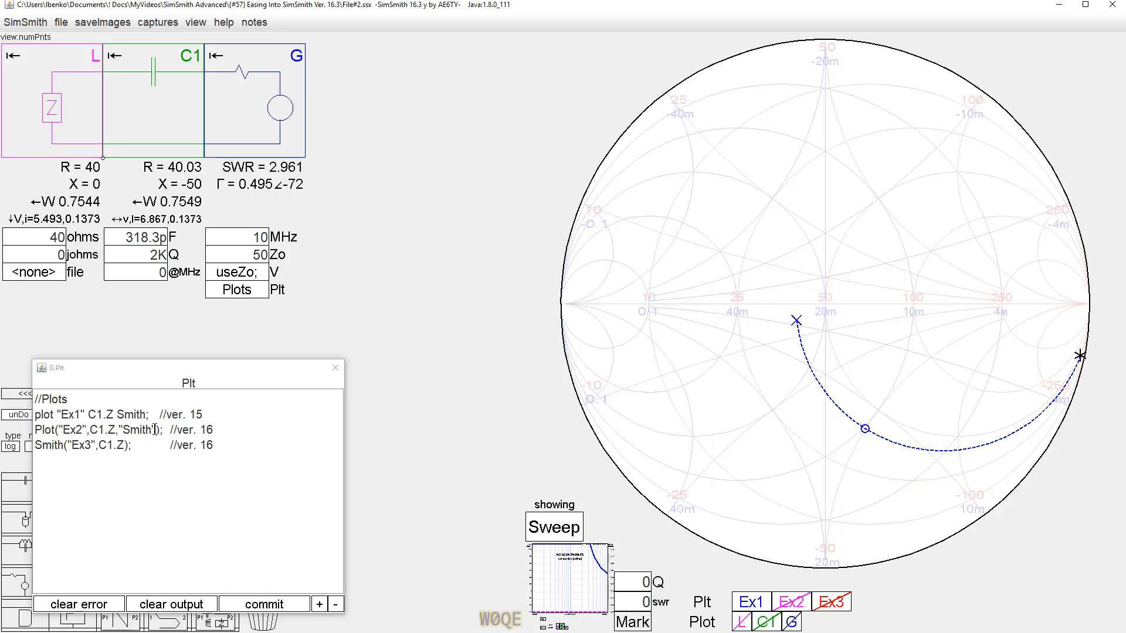
{"action": "left_click", "coordinate": [800, 602]}
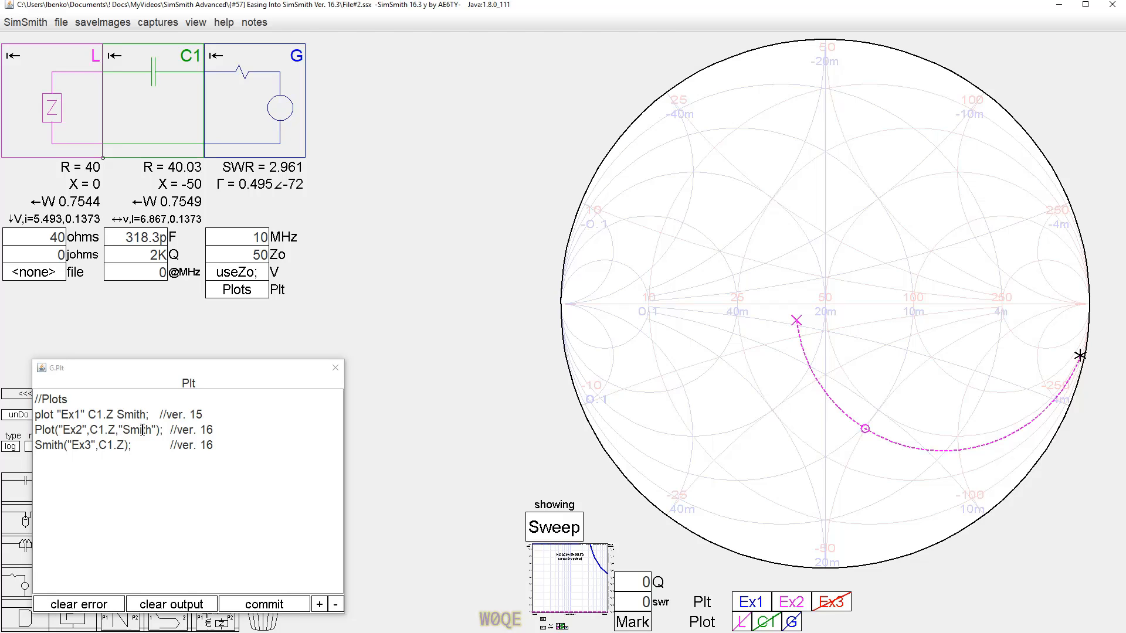
Switch to the sweep graph and back to the Smith chart, then toggle the Ex3 plot.
{"action": "left_click", "coordinate": [580, 586]}
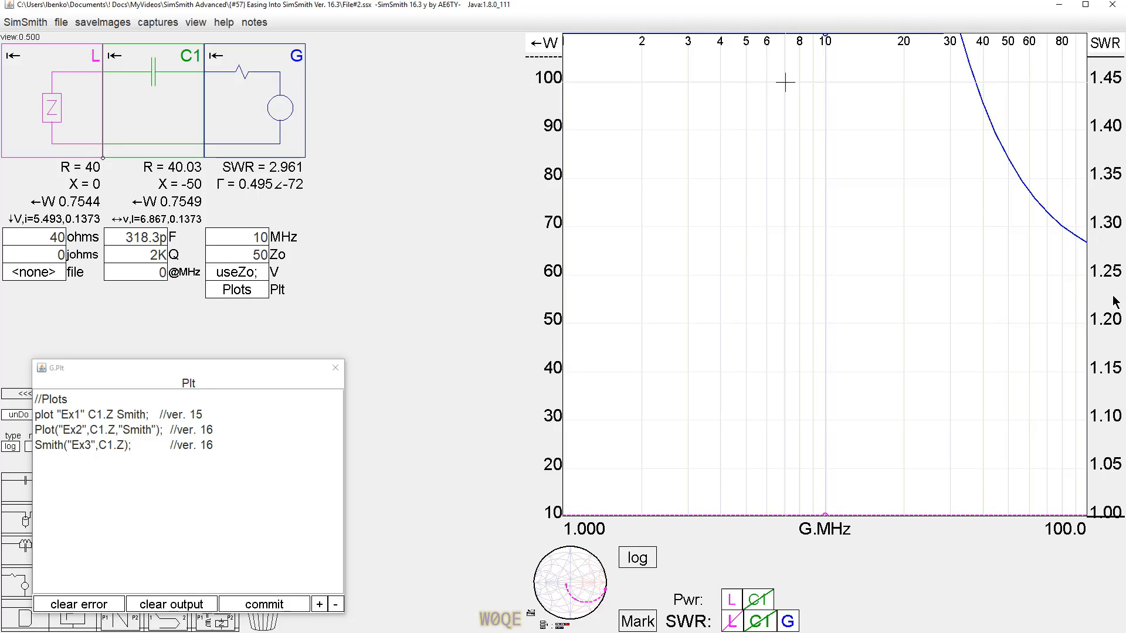
{"action": "left_click", "coordinate": [564, 581]}
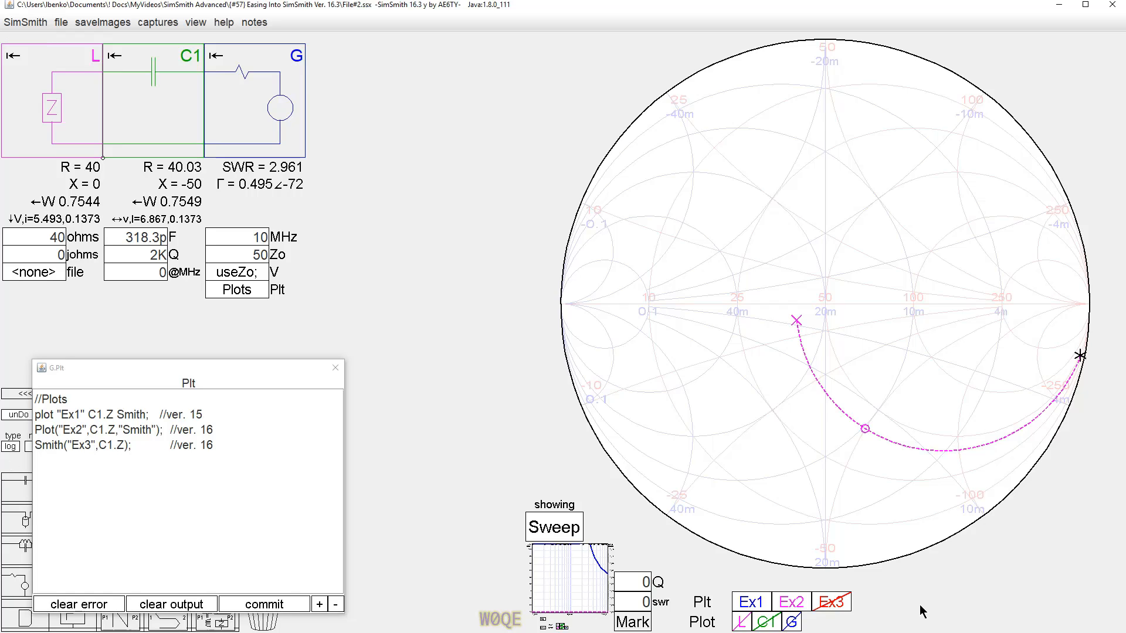
{"action": "left_click", "coordinate": [837, 601]}
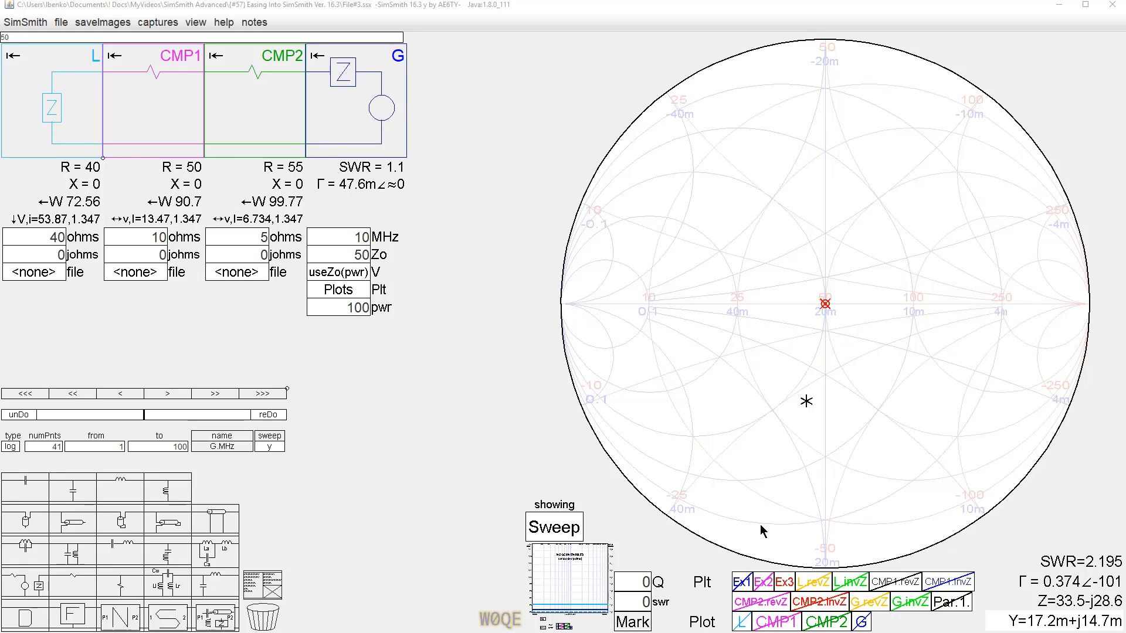
Toggle the L and L.revZ plots and open the plot definitions editor.
{"action": "left_click", "coordinate": [743, 625]}
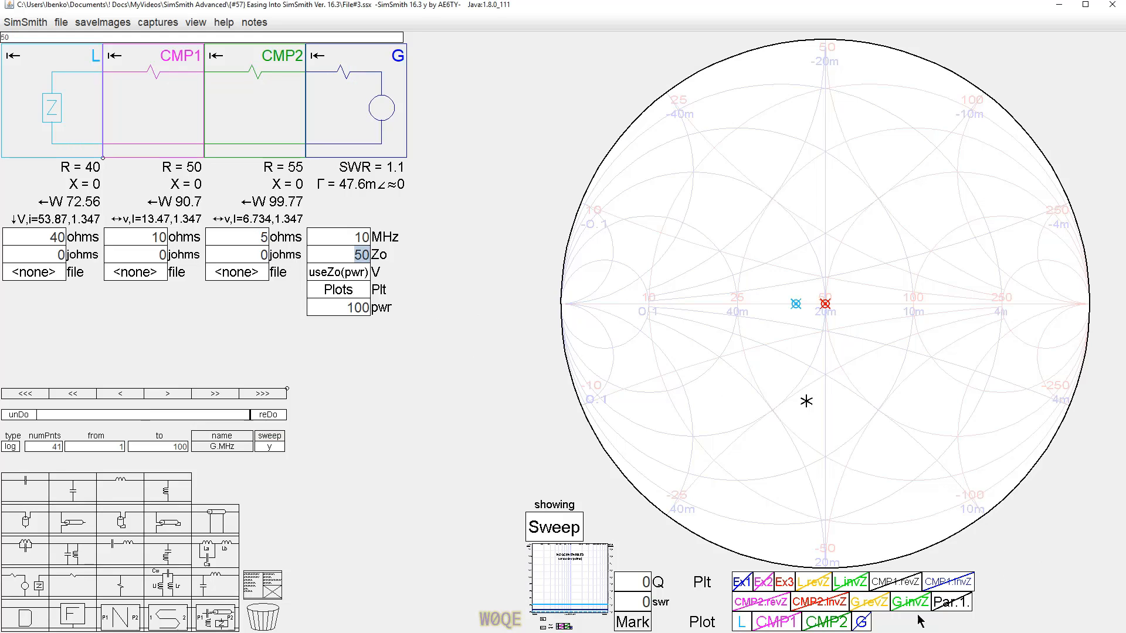
{"action": "left_click", "coordinate": [786, 584]}
{"action": "left_click", "coordinate": [329, 290]}
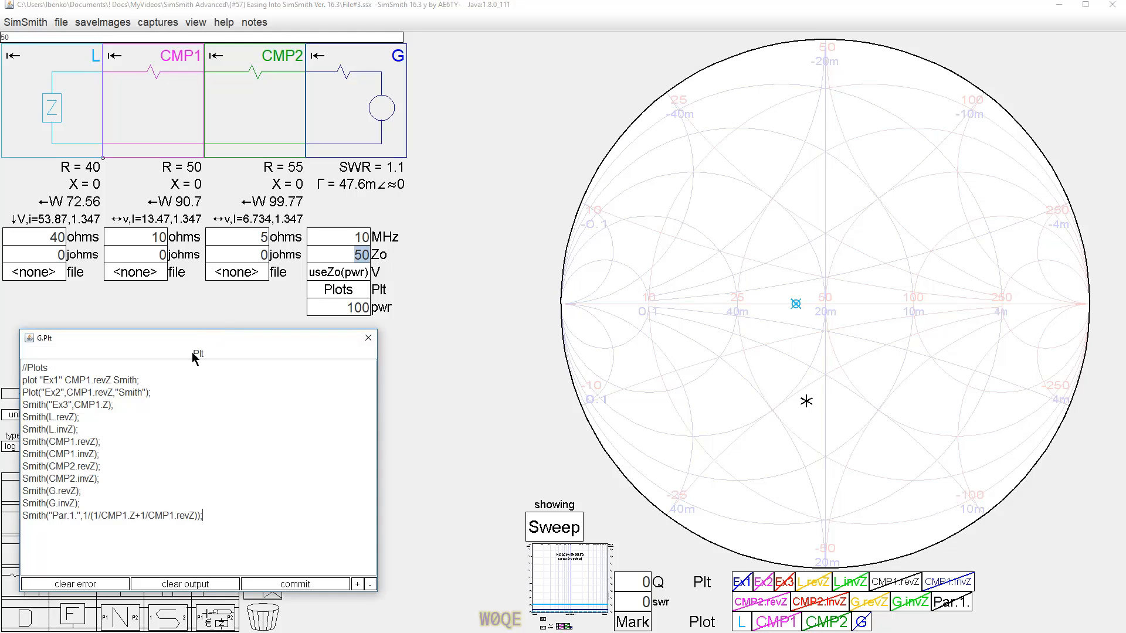
Enlarge the plot editor text and comment out the Ex1, Ex2 and Ex3 plot definition lines with //.
{"action": "left_click", "coordinate": [357, 584]}
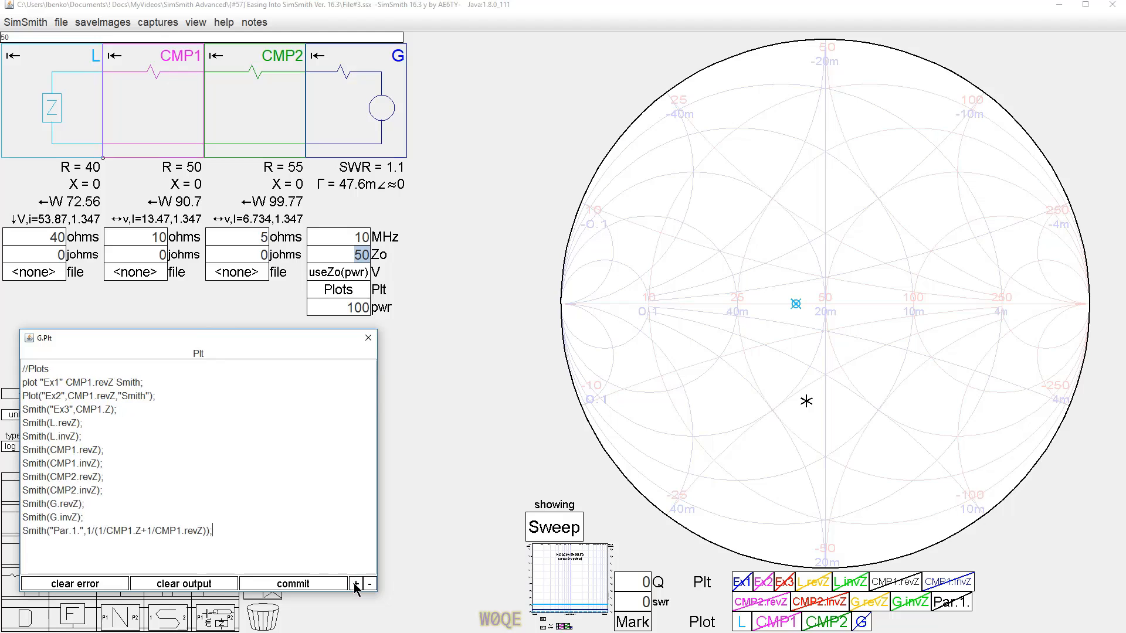
{"action": "left_click", "coordinate": [355, 583]}
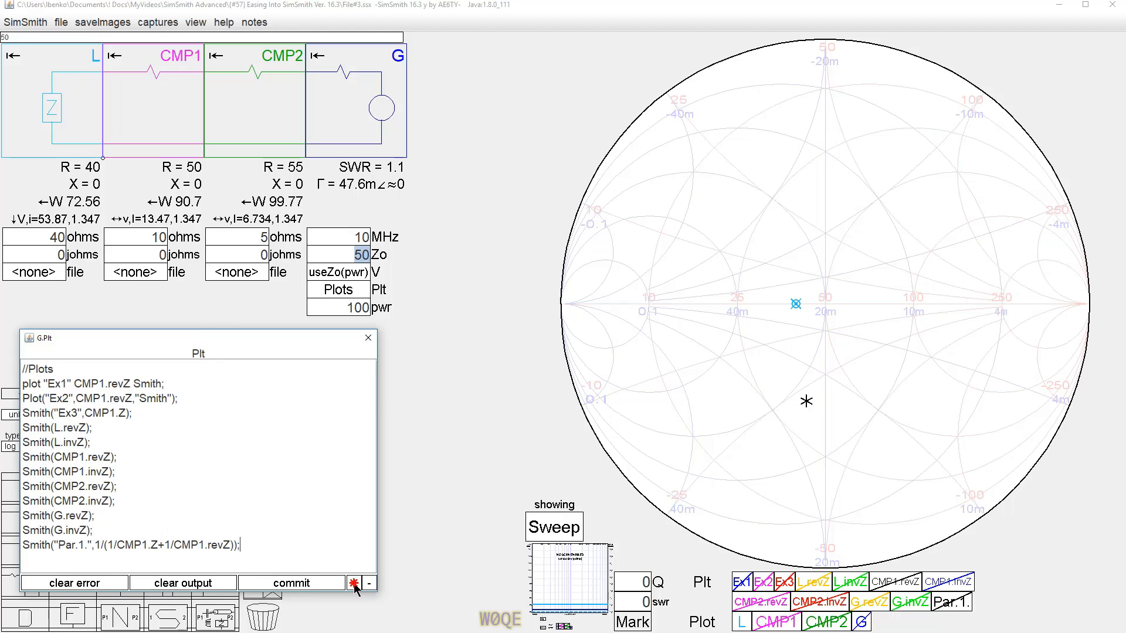
{"action": "left_click", "coordinate": [22, 385]}
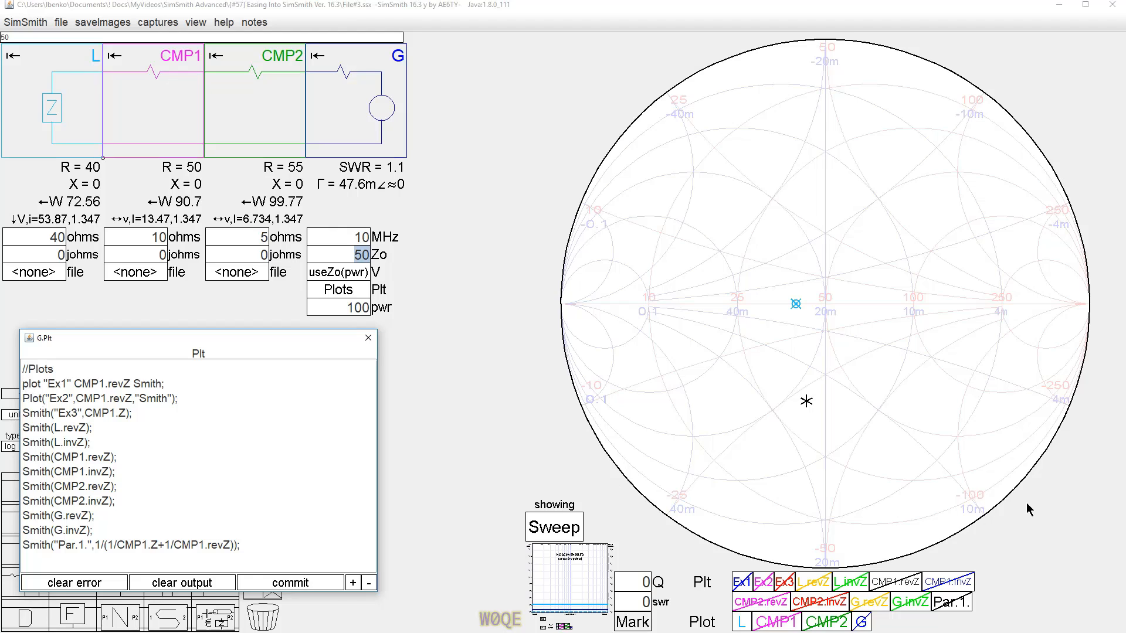
{"action": "type", "text": "//"}
{"action": "key", "text": "Down"}
{"action": "key", "text": "Home"}
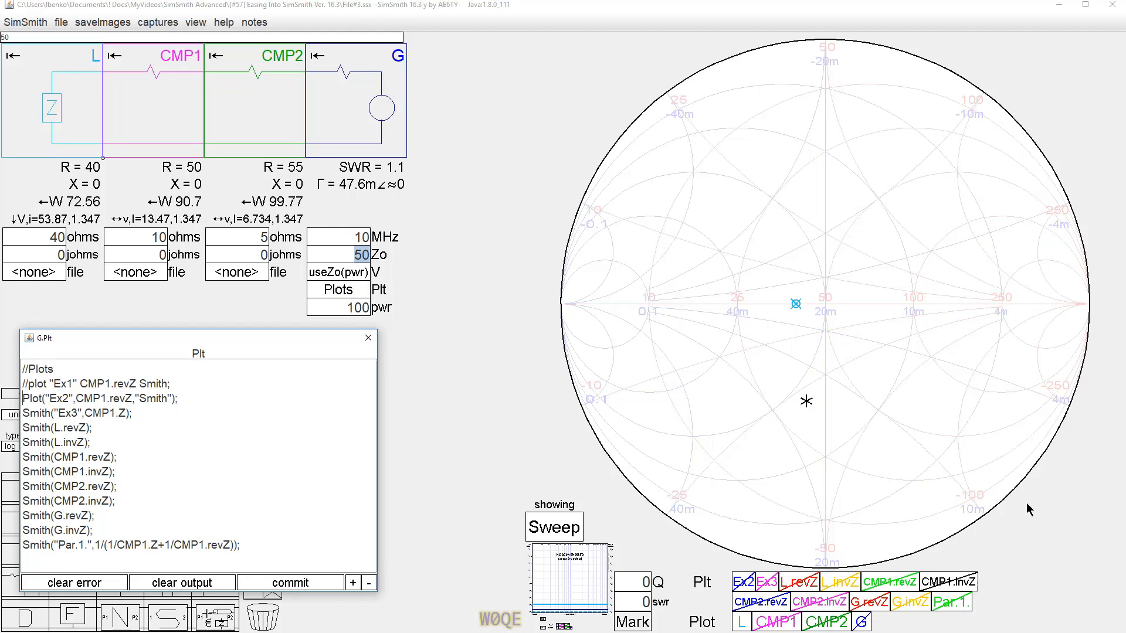
{"action": "type", "text": "//"}
{"action": "key", "text": "Down"}
{"action": "key", "text": "Home"}
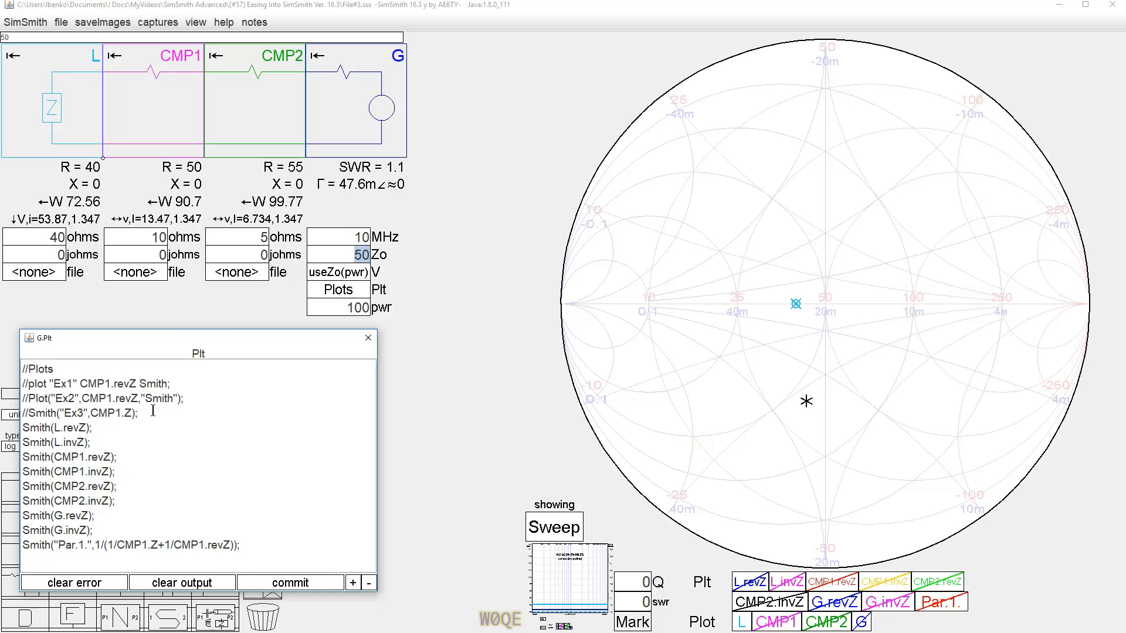
Add a new plot line Smith(L.Z); below the commented-out definitions.
{"action": "left_click", "coordinate": [174, 413]}
{"action": "key", "text": "Return"}
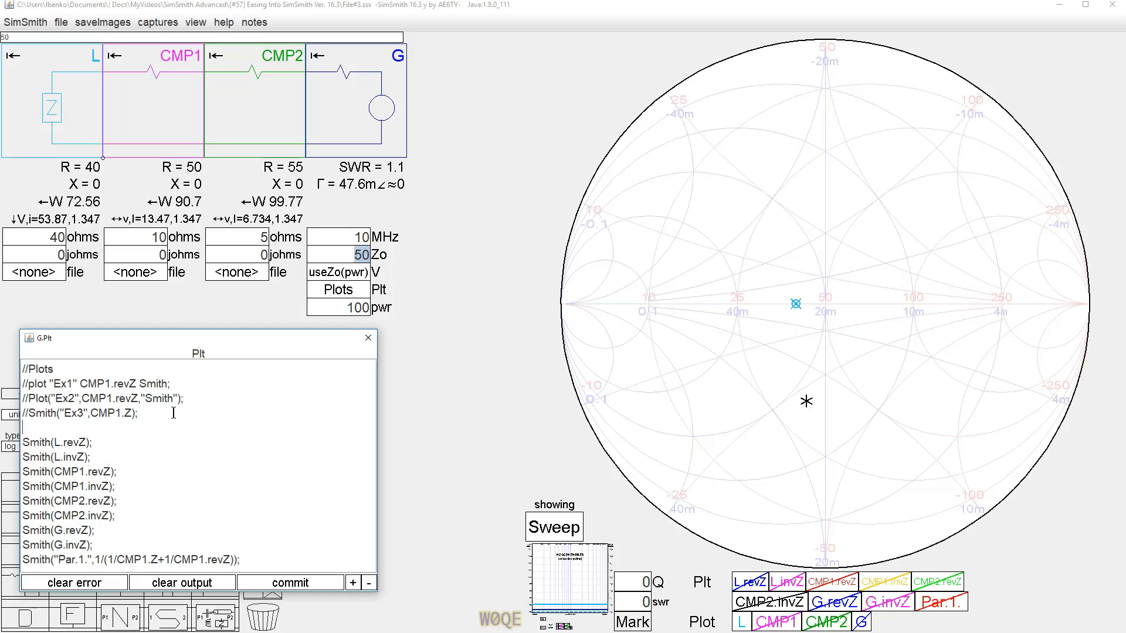
{"action": "type", "text": "Sm"}
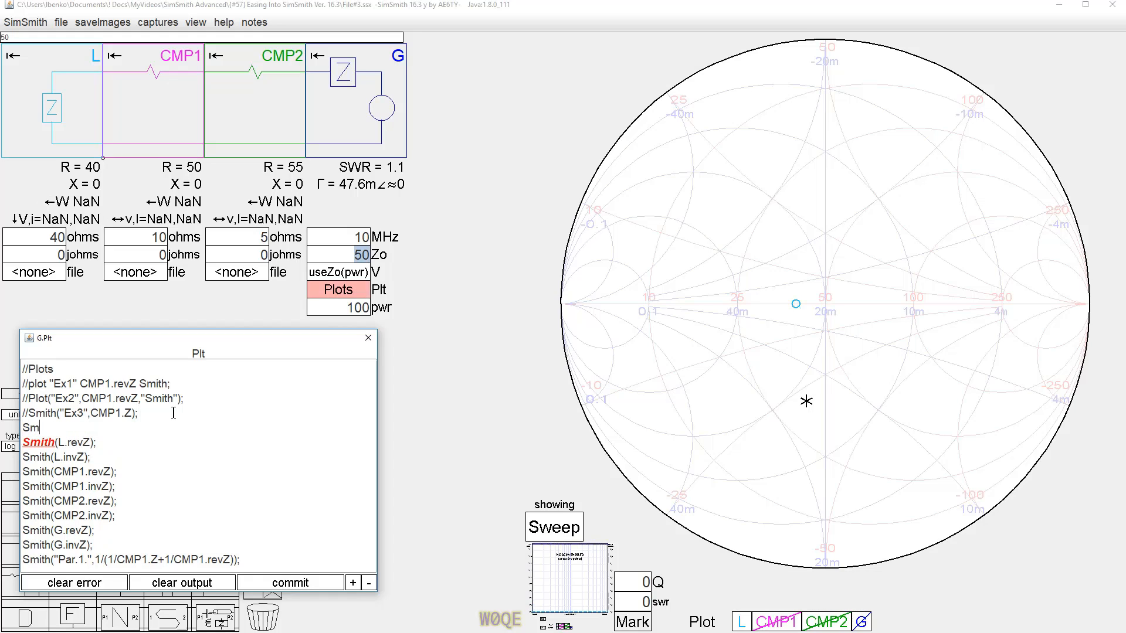
{"action": "type", "text": "ith("}
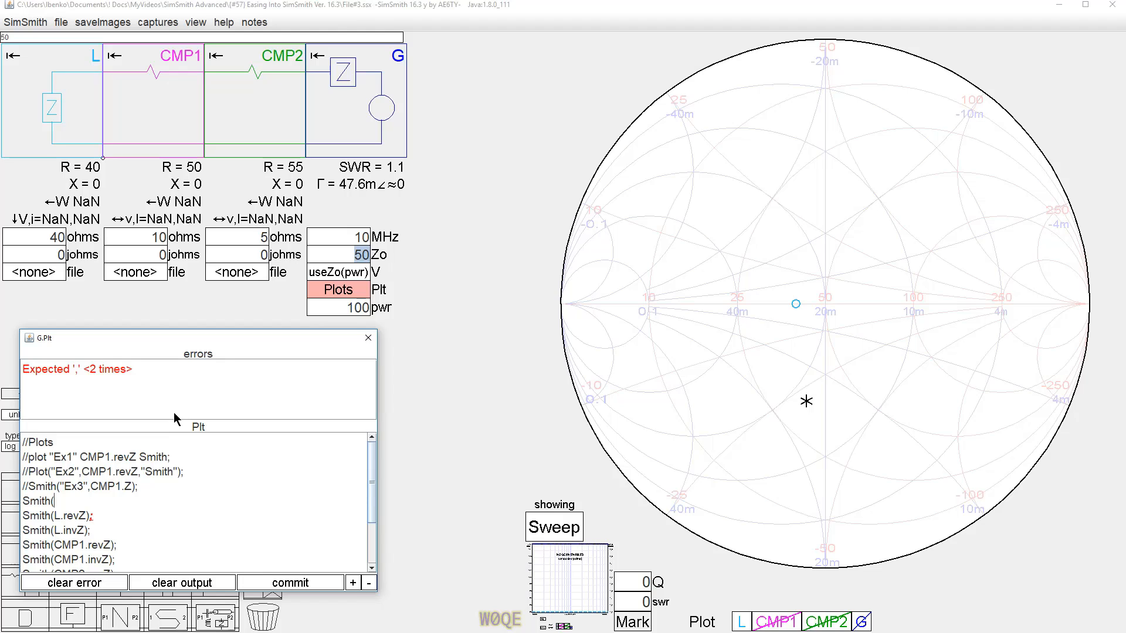
{"action": "type", "text": "L.Z)"}
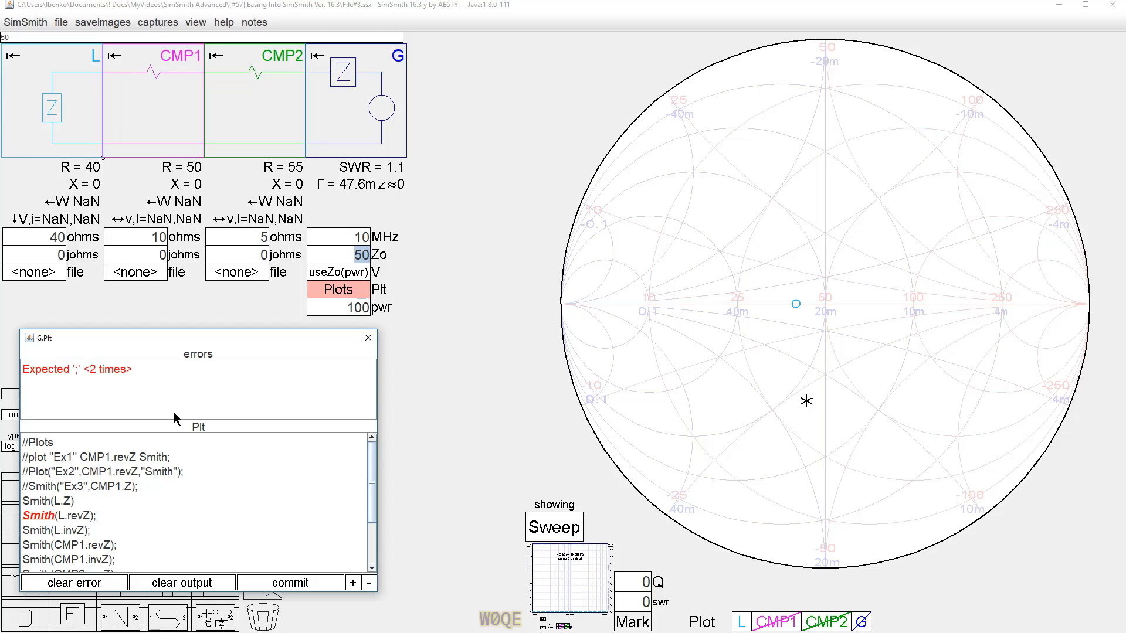
{"action": "type", "text": ";"}
{"action": "key", "text": "Return"}
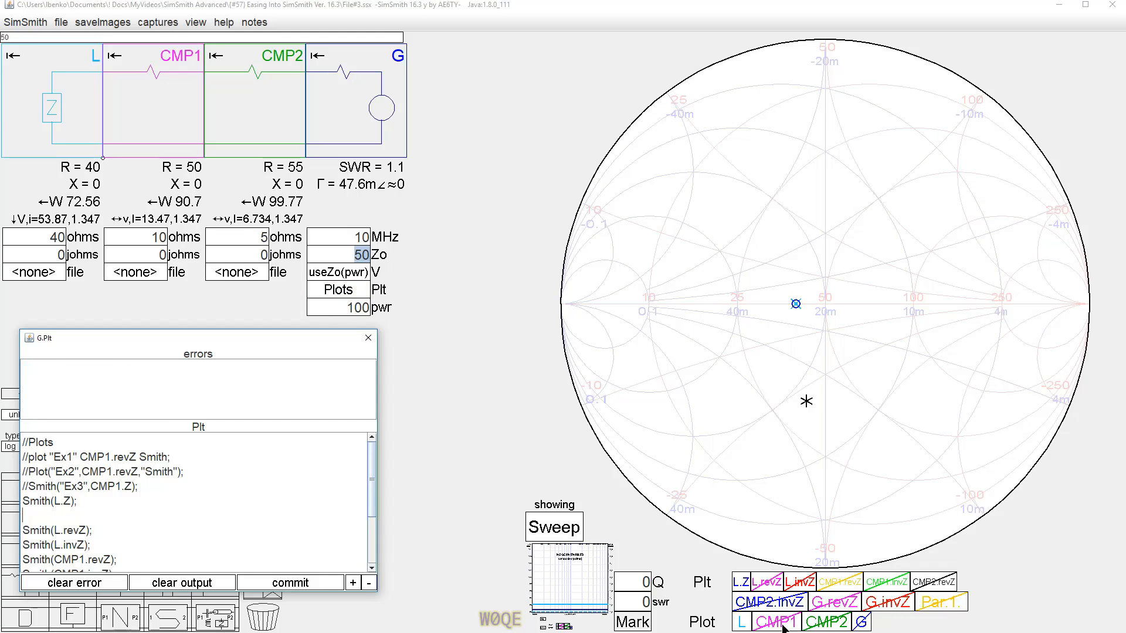
Turn on the L, CMP1 and CMP2 plots and inspect the CMP2 marker on the Smith chart.
{"action": "left_click", "coordinate": [743, 625]}
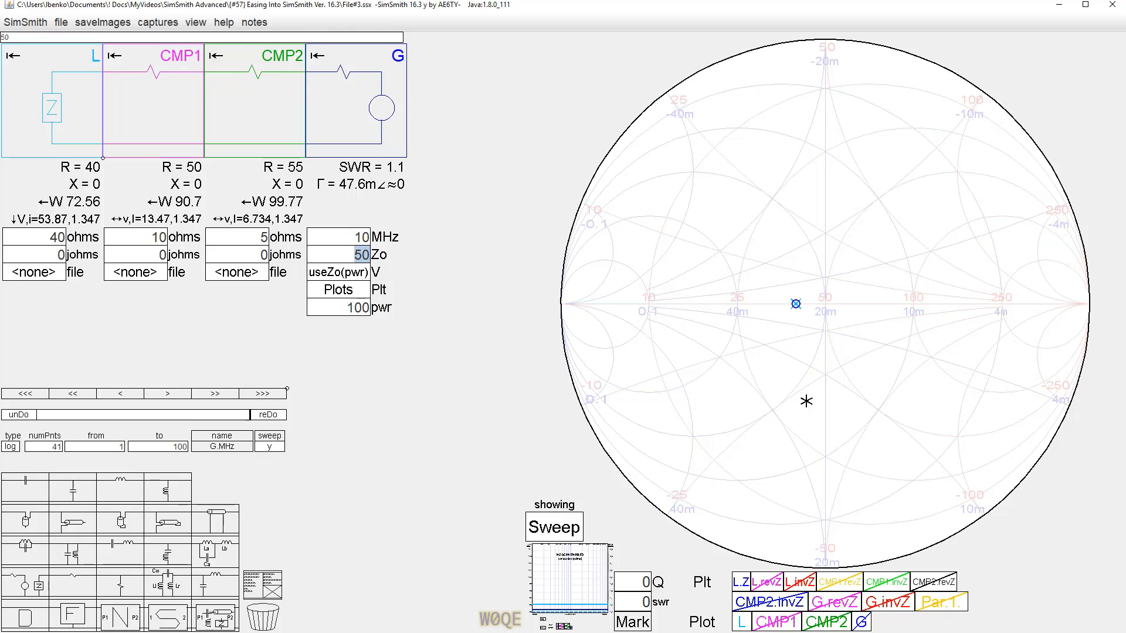
{"action": "left_click", "coordinate": [741, 623]}
{"action": "left_click", "coordinate": [777, 623]}
{"action": "left_click", "coordinate": [826, 622]}
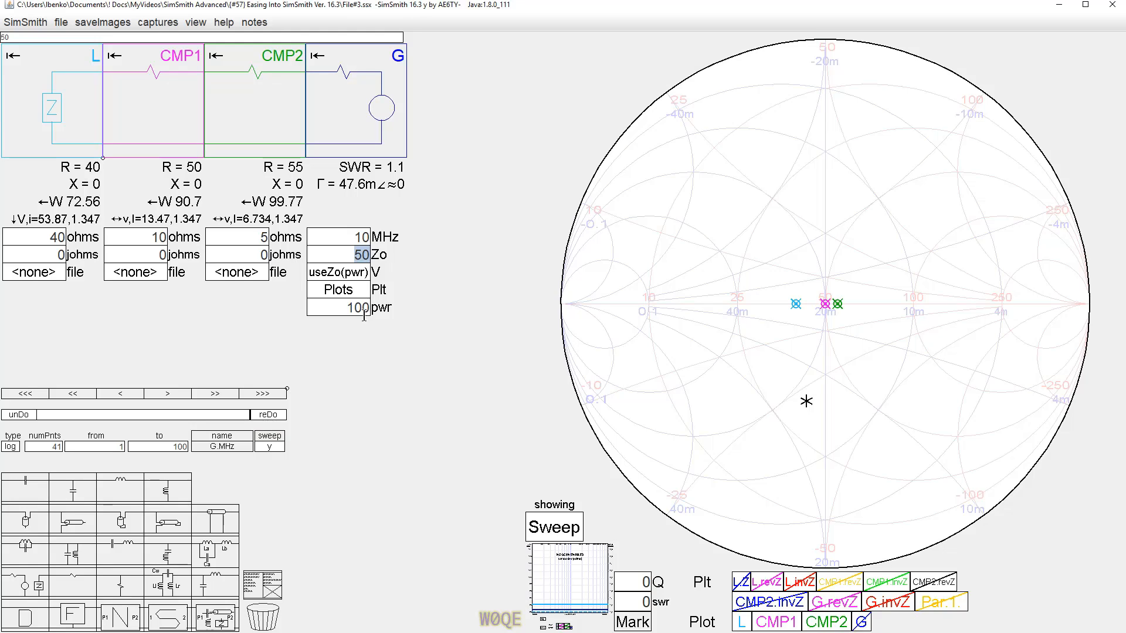
{"action": "left_click", "coordinate": [837, 306]}
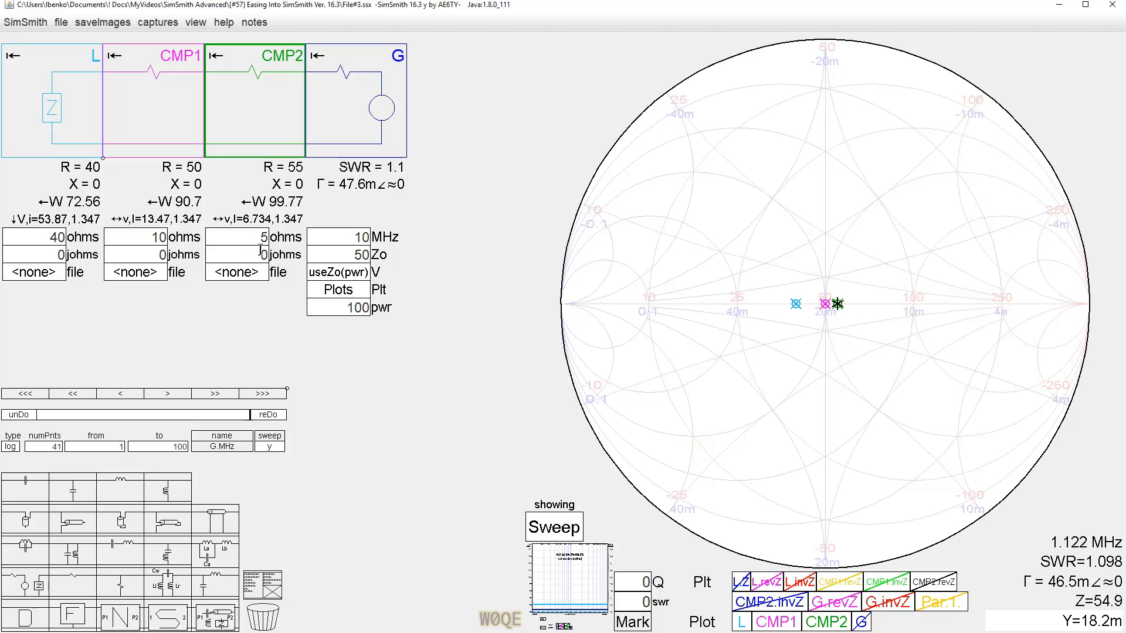
Turn off the CMP2, CMP1 and L plots.
{"action": "left_click", "coordinate": [825, 623]}
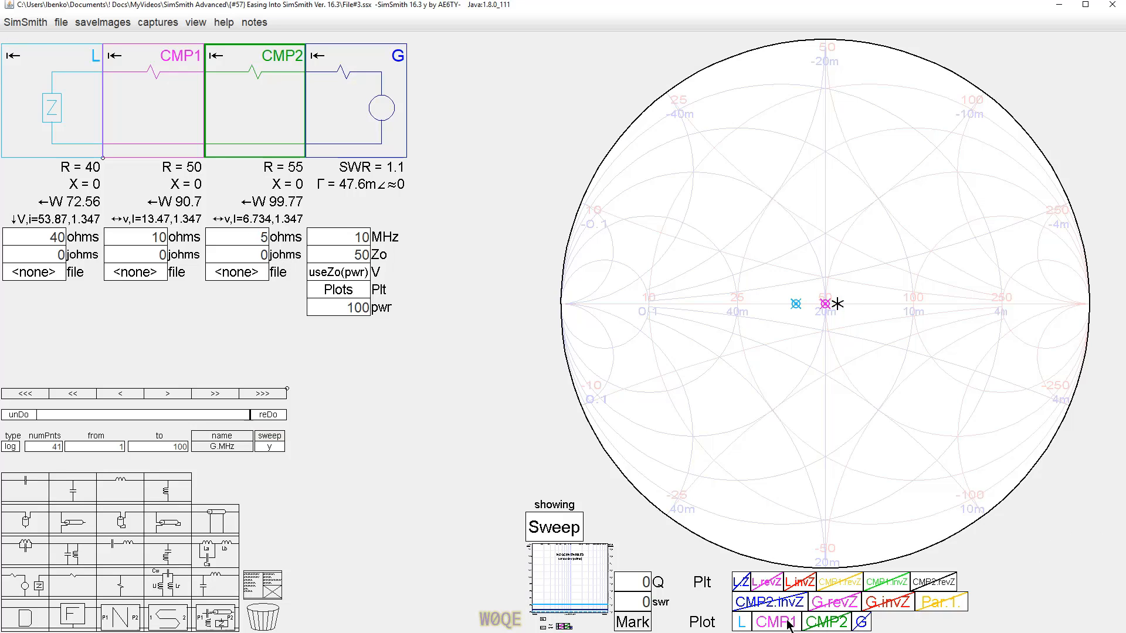
{"action": "left_click", "coordinate": [769, 623]}
{"action": "left_click", "coordinate": [742, 622]}
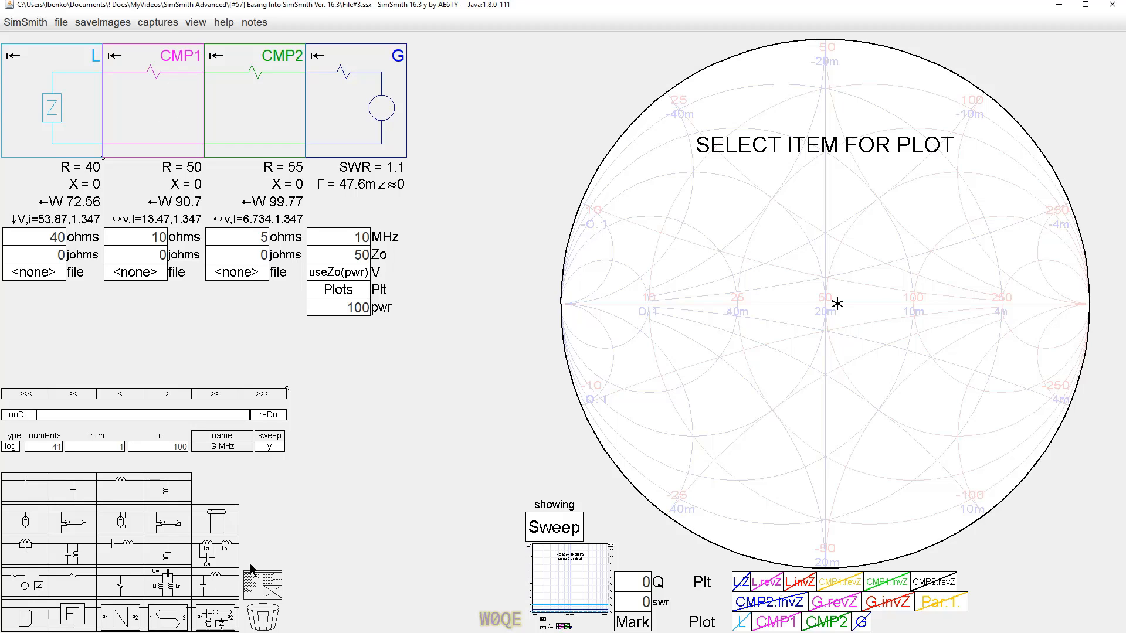
Reopen the plot definitions editor and clear its error panel.
{"action": "left_click", "coordinate": [333, 293]}
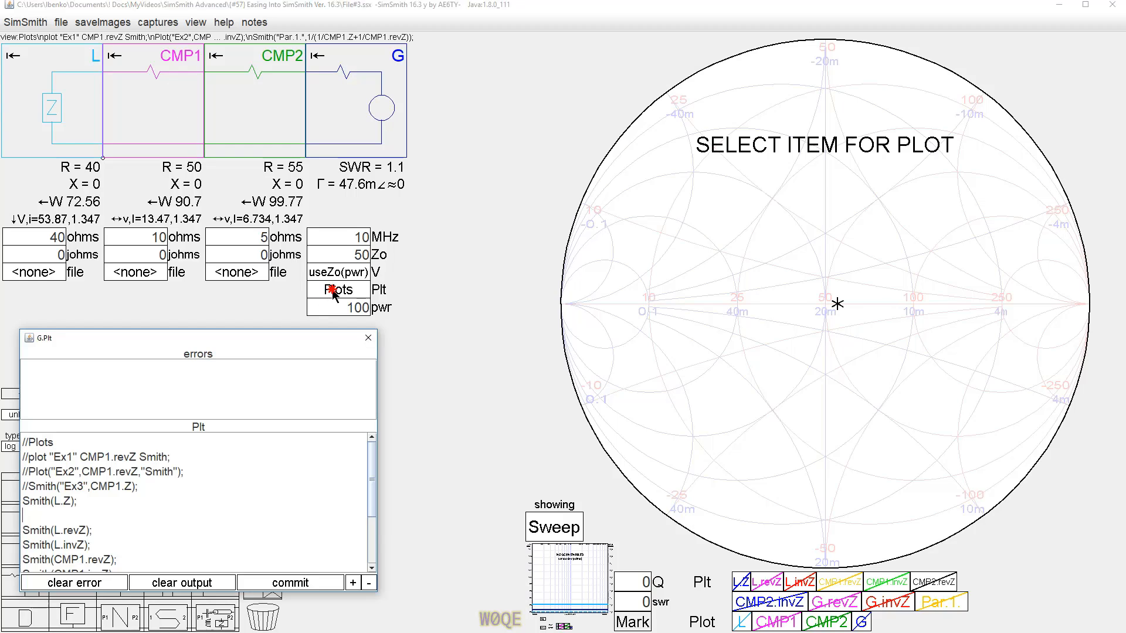
{"action": "scroll", "coordinate": [373, 486], "scroll_direction": "down", "scroll_amount": 2}
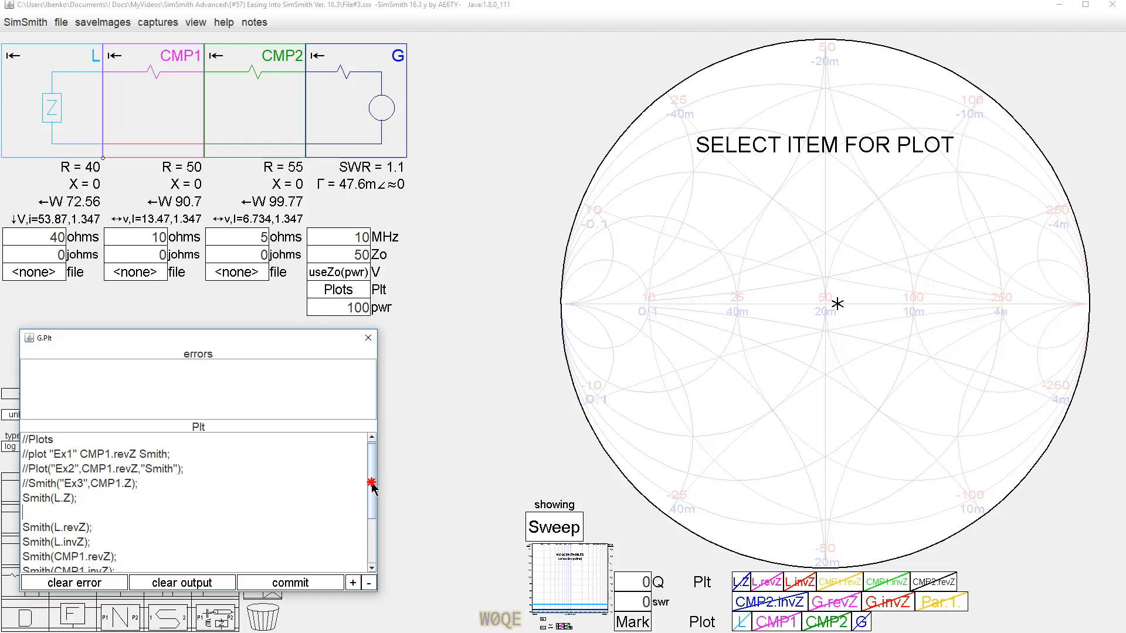
{"action": "left_click", "coordinate": [69, 583]}
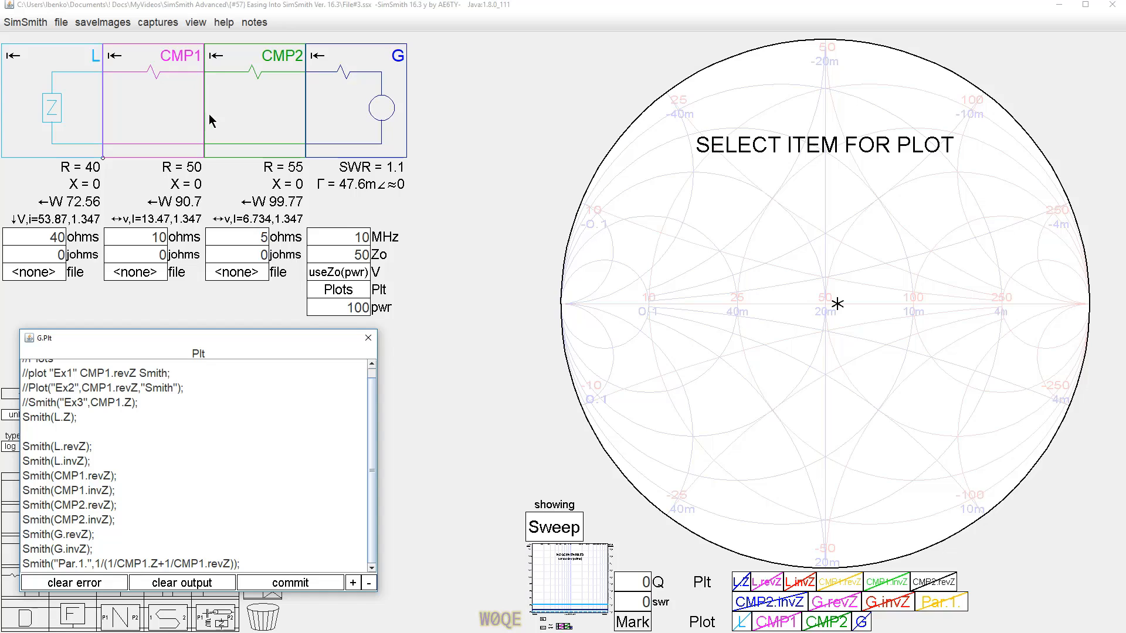
Show the L.revZ plot, inspect its marker on the chart, and hide it again.
{"action": "left_click", "coordinate": [772, 581]}
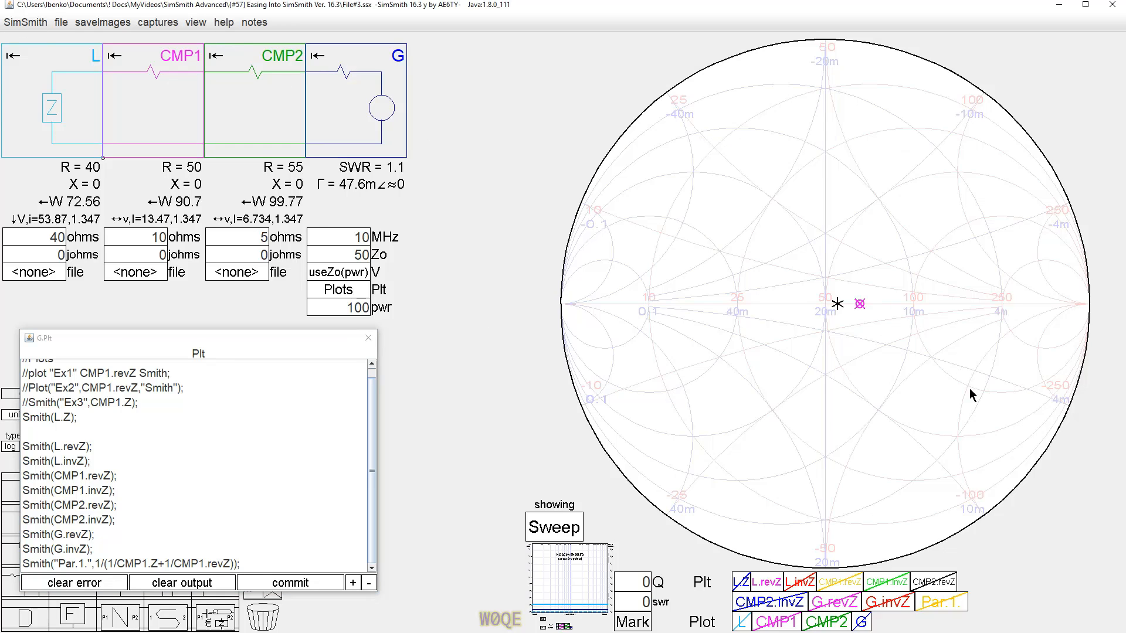
{"action": "left_click", "coordinate": [859, 305]}
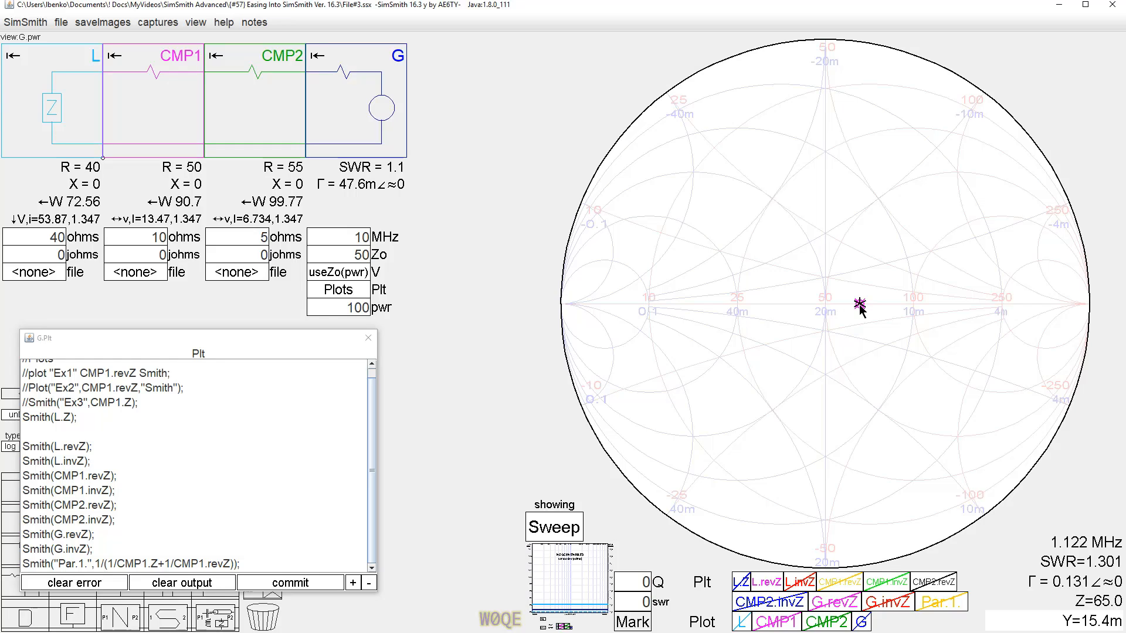
{"action": "left_click", "coordinate": [770, 587]}
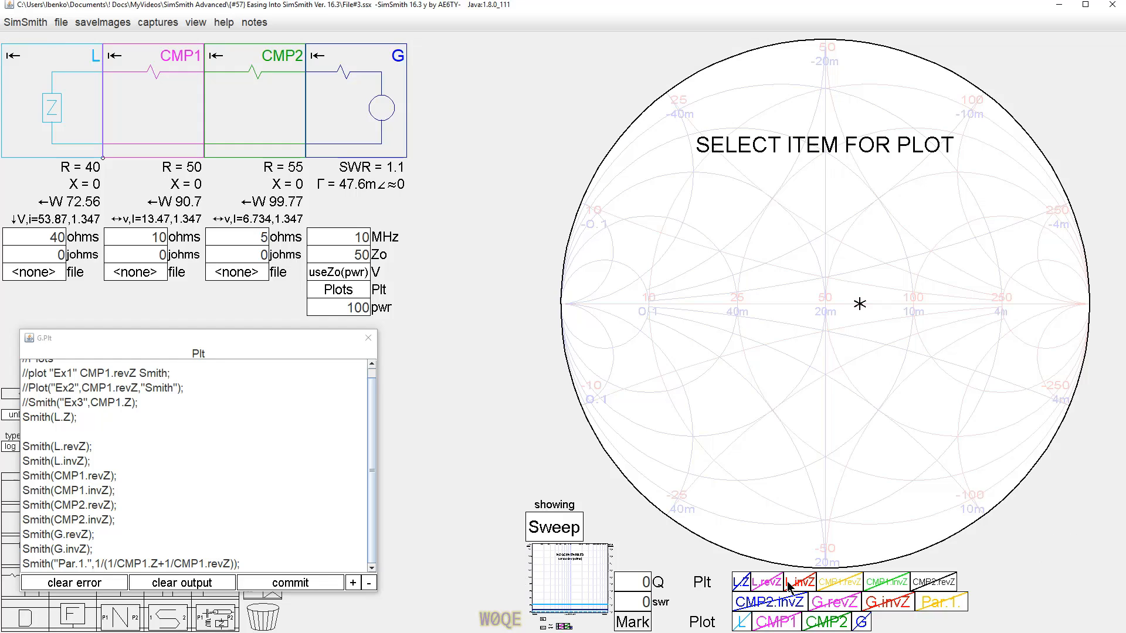
Show the CMP1.revZ plot, inspect its marker while zooming the chart, and hide it again.
{"action": "left_click", "coordinate": [842, 582]}
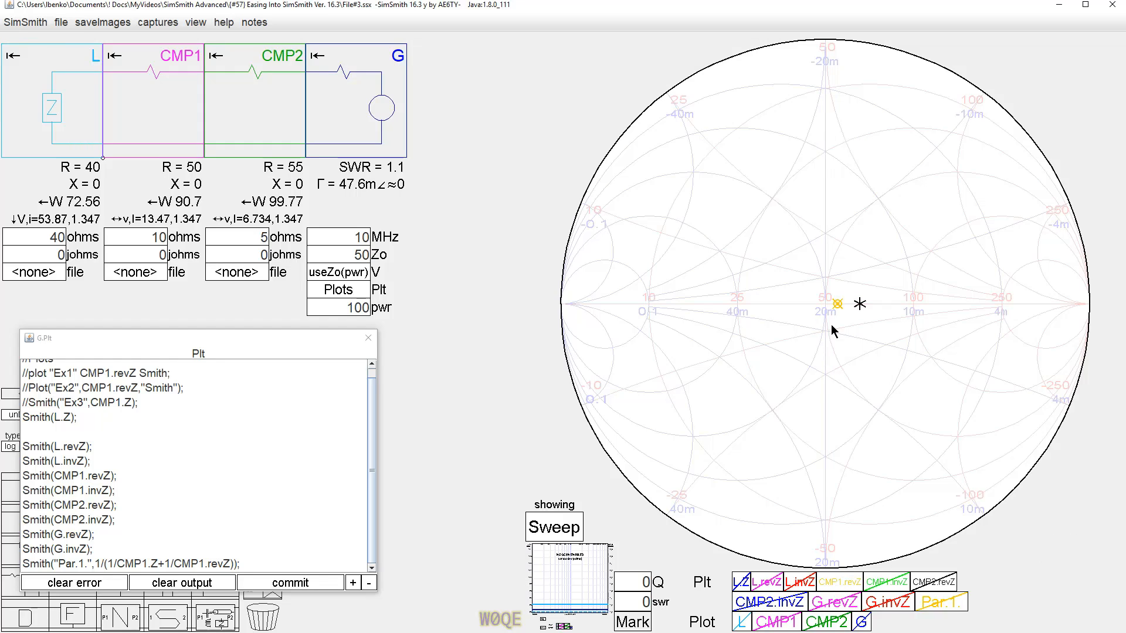
{"action": "left_click", "coordinate": [837, 304]}
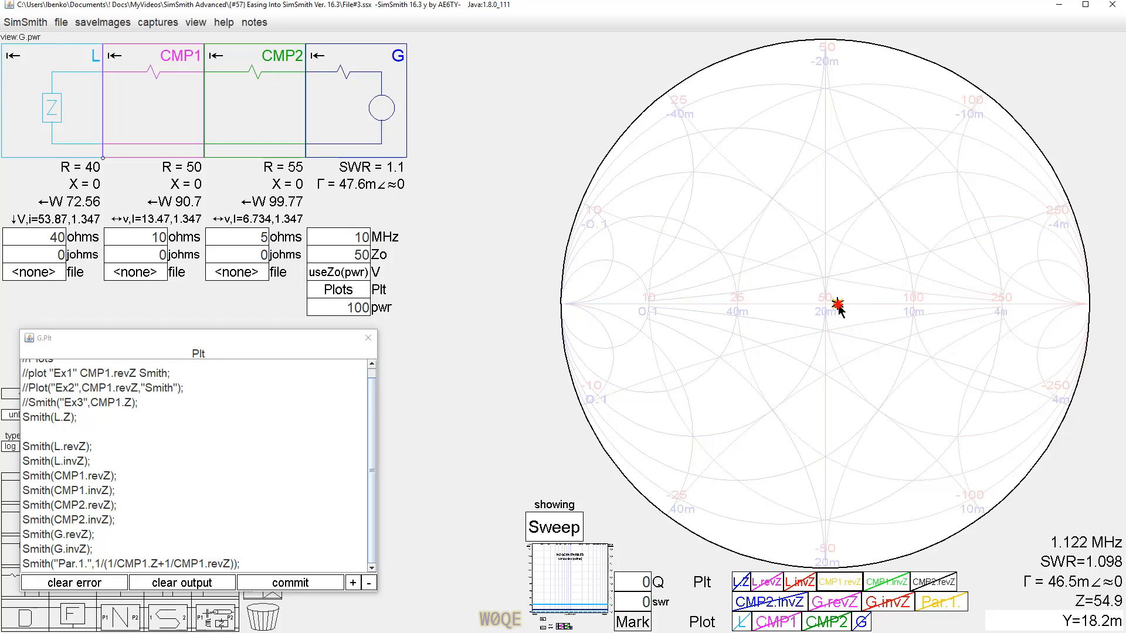
{"action": "scroll", "coordinate": [844, 302], "scroll_direction": "up", "scroll_amount": 3}
{"action": "left_click", "coordinate": [820, 268]}
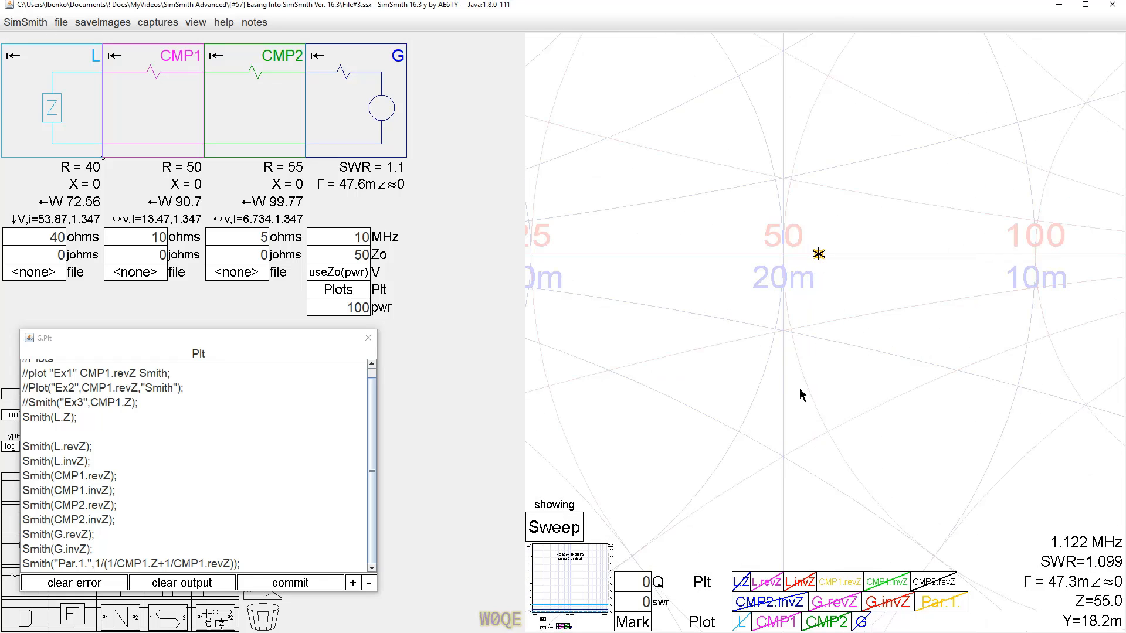
{"action": "scroll", "coordinate": [762, 329], "scroll_direction": "down", "scroll_amount": 2}
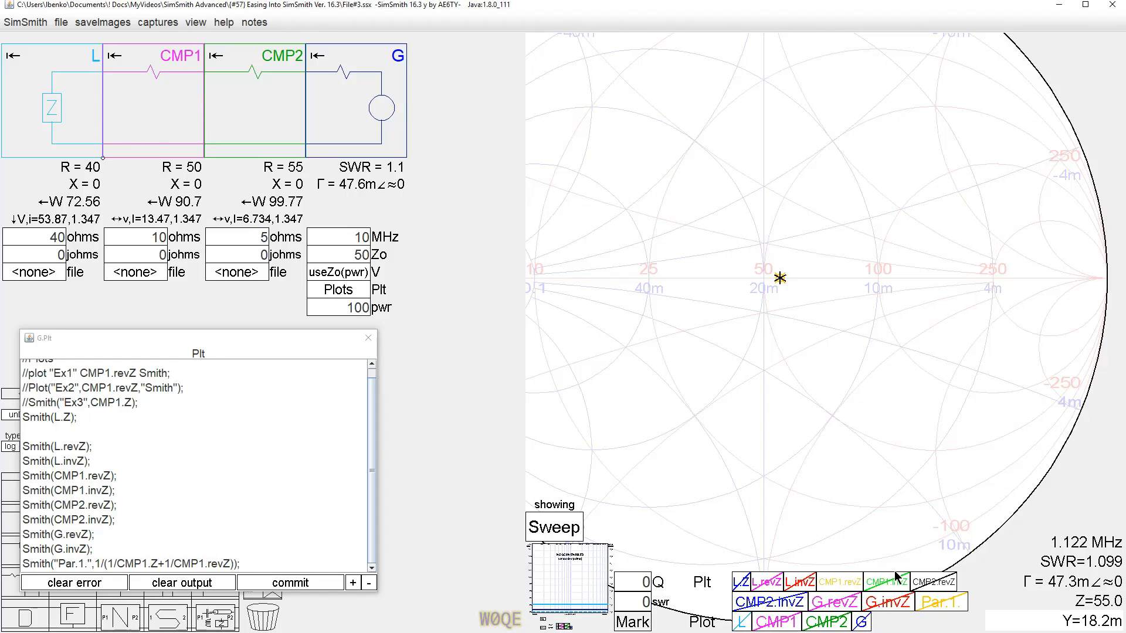
{"action": "left_click", "coordinate": [846, 581]}
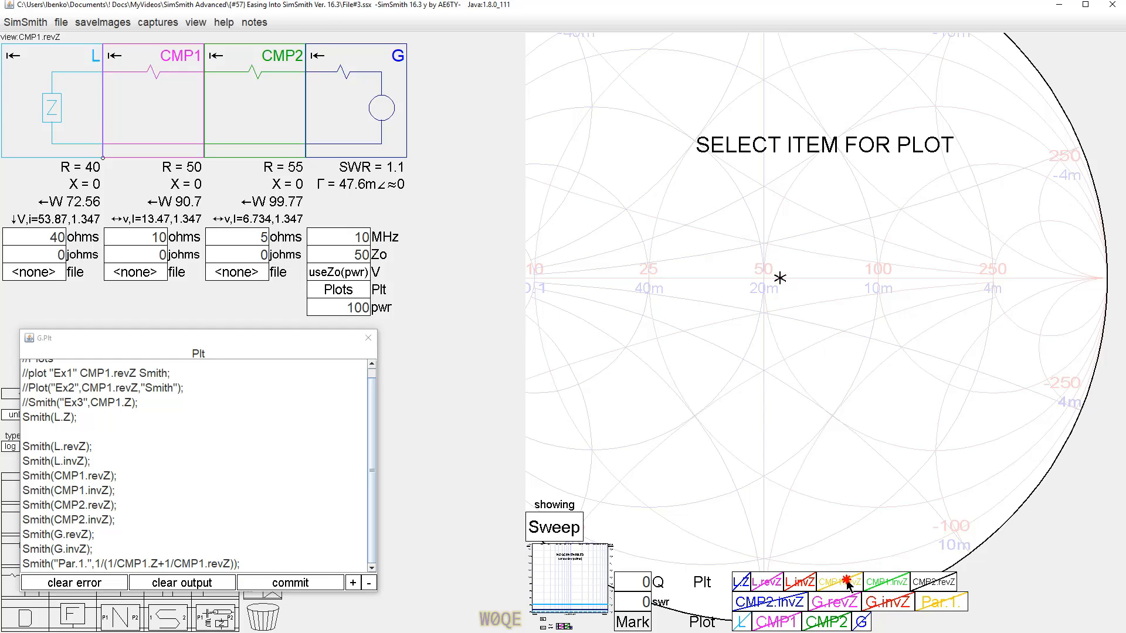
Show the L.revZ plot again, inspect the markers near the chart centre, and hide it.
{"action": "left_click", "coordinate": [766, 584]}
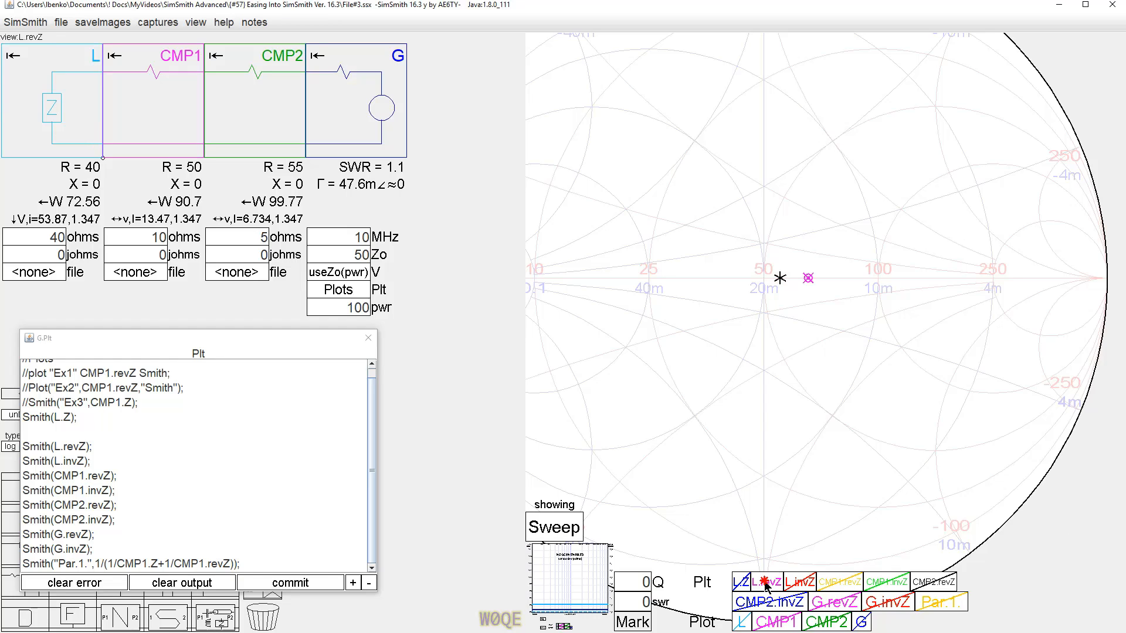
{"action": "left_click", "coordinate": [808, 279]}
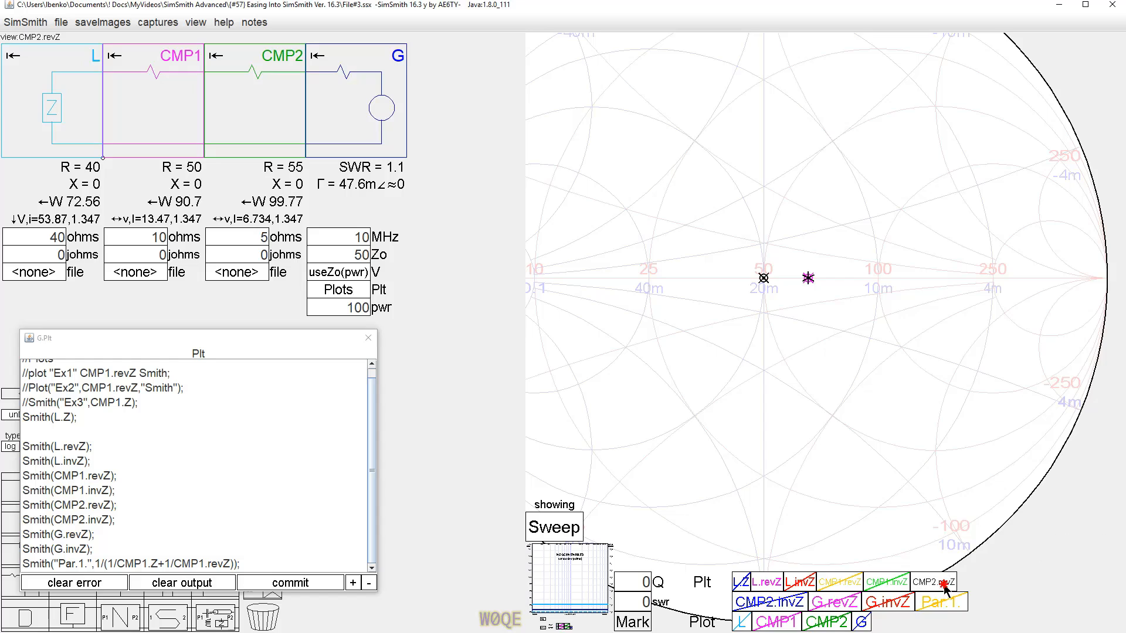
{"action": "left_click", "coordinate": [769, 580]}
{"action": "left_click", "coordinate": [782, 285]}
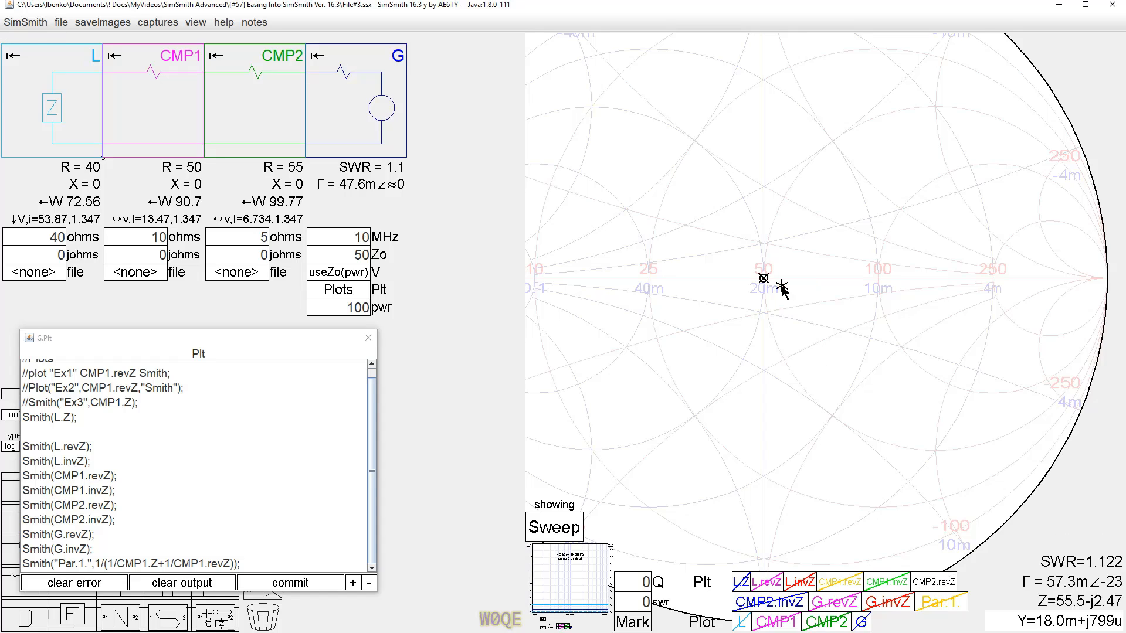
{"action": "left_click", "coordinate": [763, 278]}
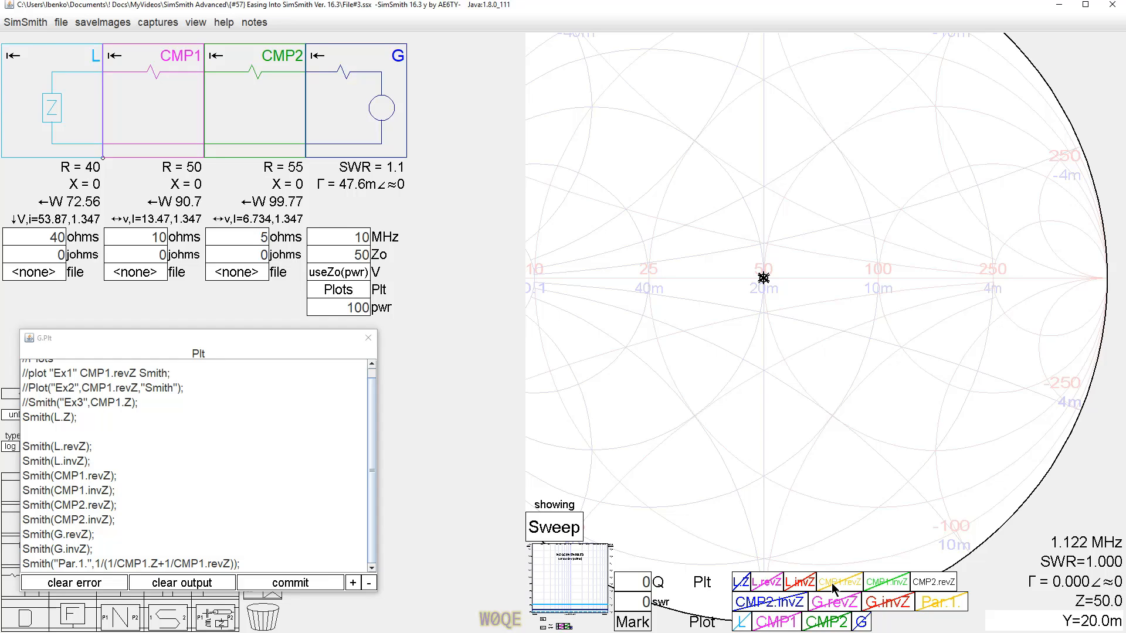
Show the L.invZ plot, inspect its marker, and hide it again.
{"action": "left_click", "coordinate": [800, 583]}
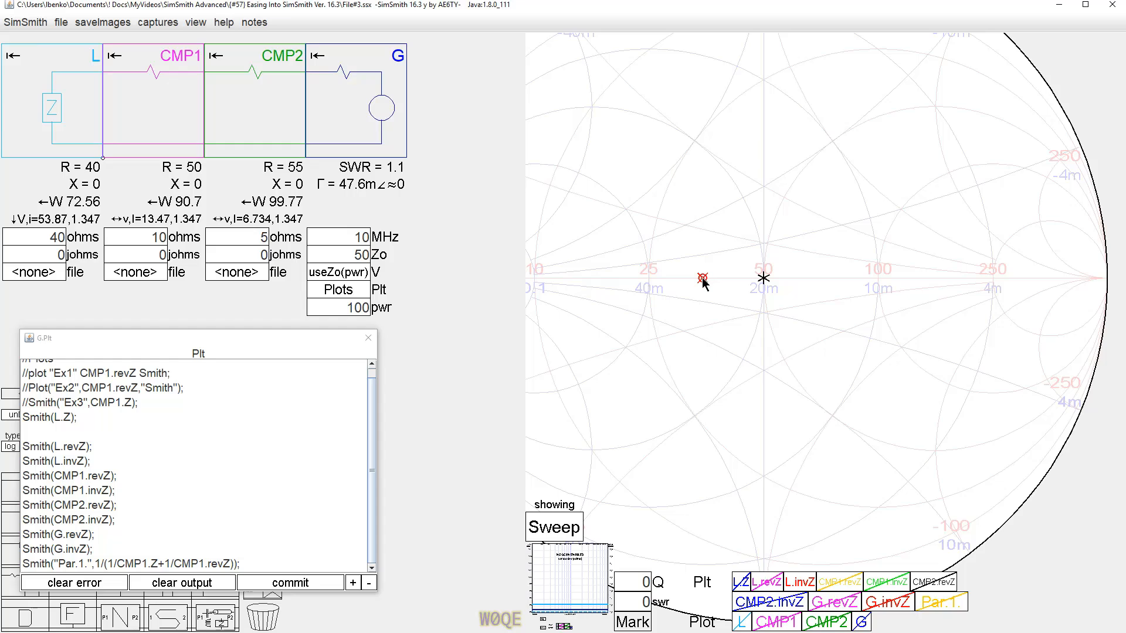
{"action": "left_click", "coordinate": [702, 278]}
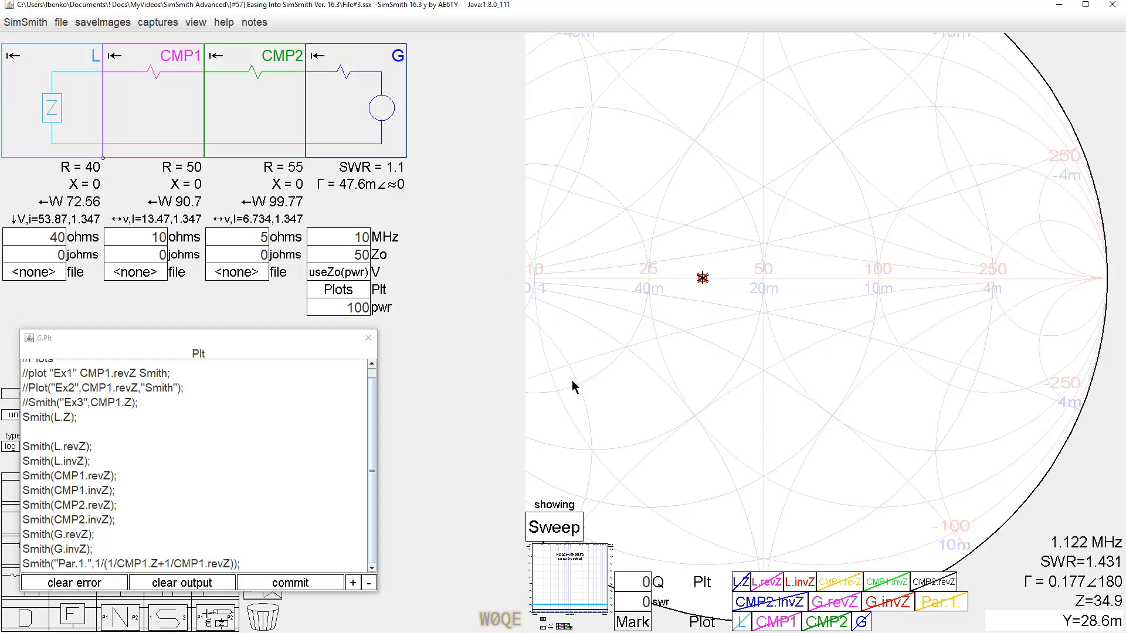
{"action": "left_click", "coordinate": [808, 587]}
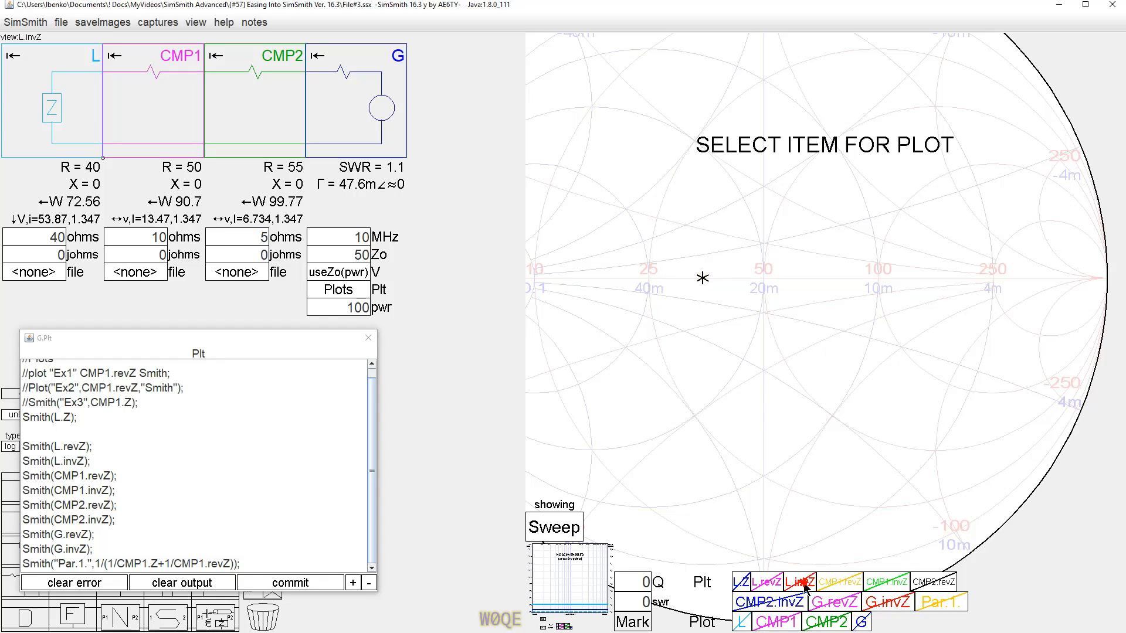
Show the CMP1.invZ plot and inspect its marker alongside the L component's values.
{"action": "left_click", "coordinate": [889, 590]}
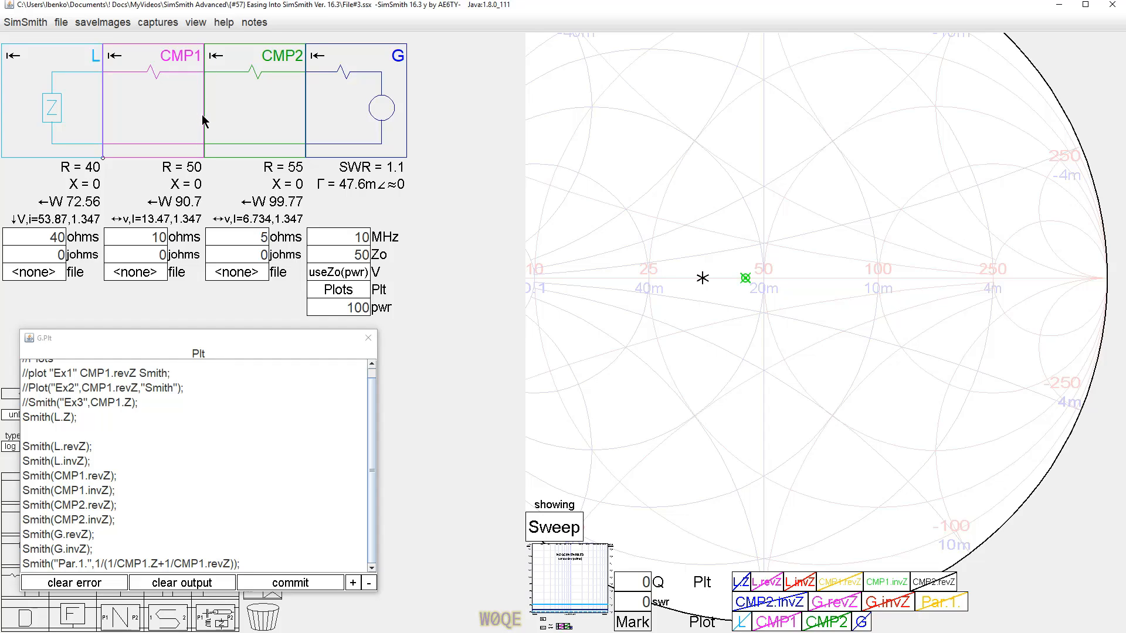
{"action": "left_click", "coordinate": [33, 114]}
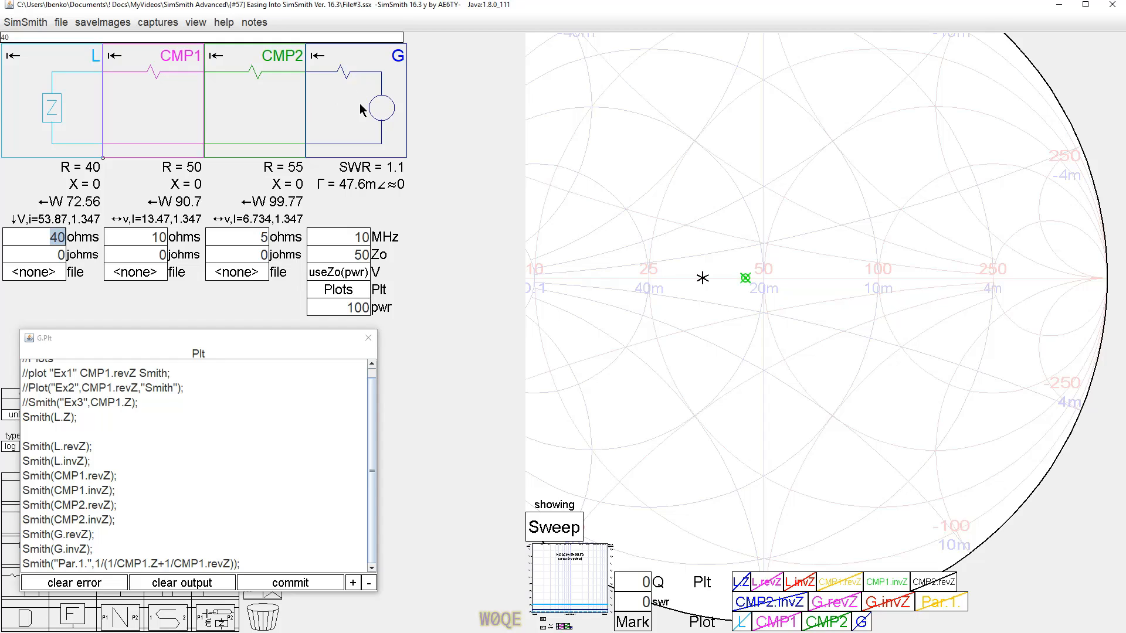
{"action": "left_click", "coordinate": [744, 278]}
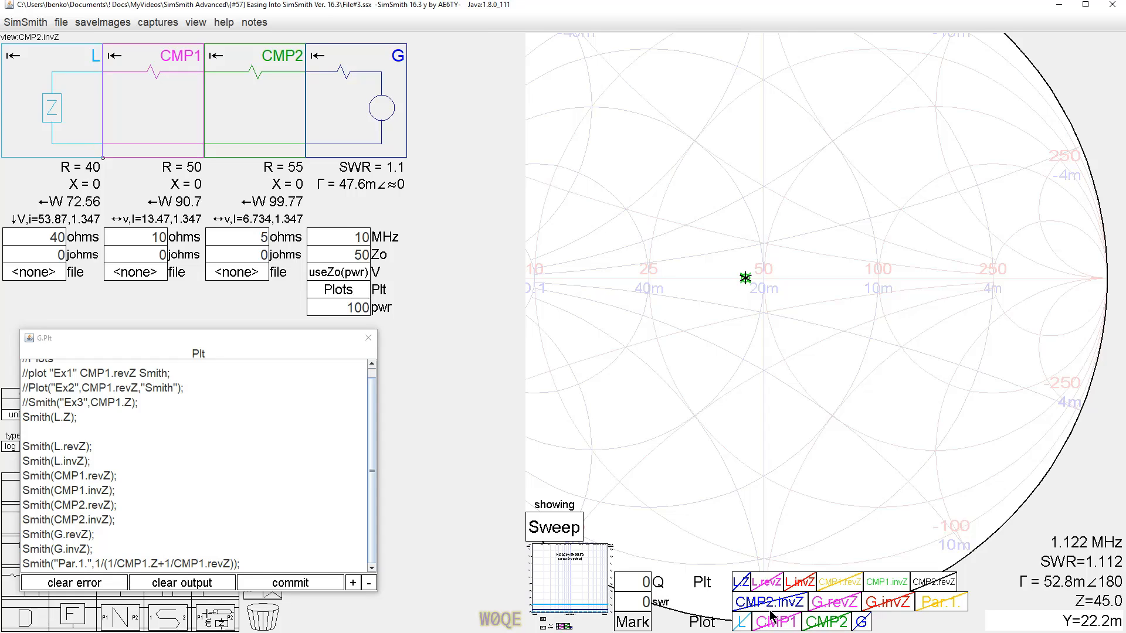
Hide the CMP1.invZ plot, show the Par.1 plot, and inspect its marker while zooming the chart.
{"action": "left_click", "coordinate": [884, 586]}
{"action": "left_click", "coordinate": [932, 604]}
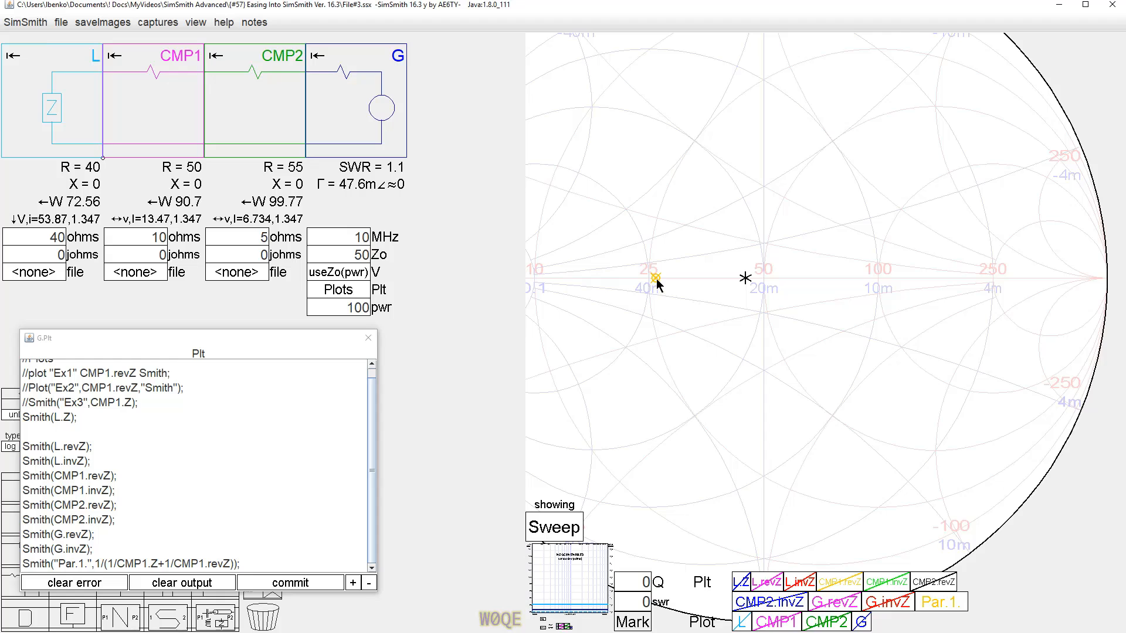
{"action": "mouse_move", "coordinate": [657, 285]}
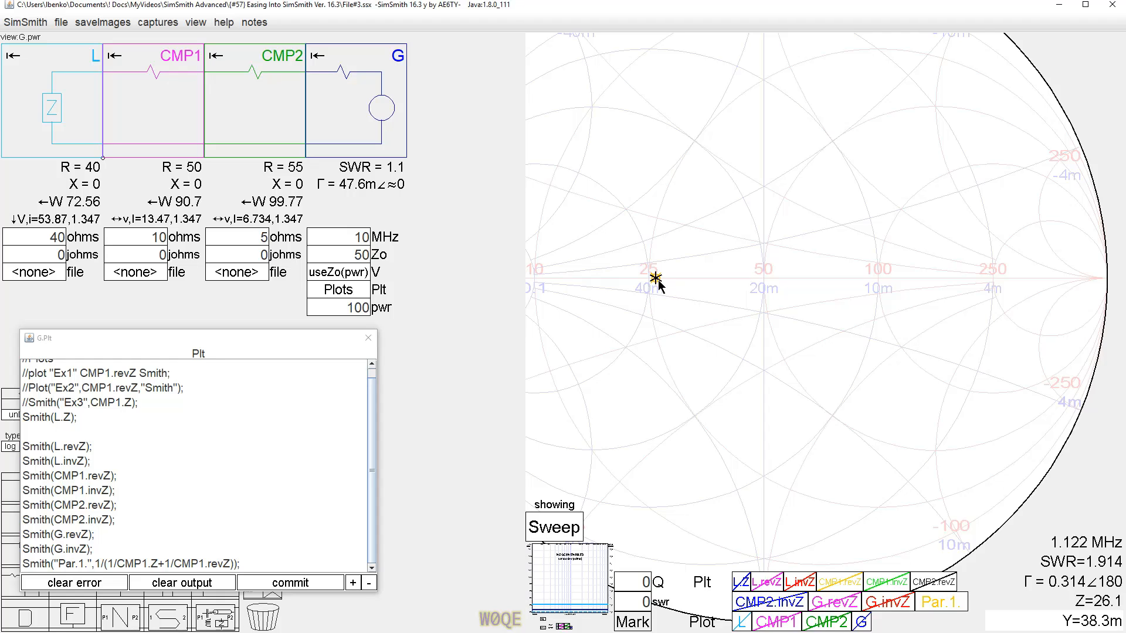
{"action": "scroll", "coordinate": [657, 281], "scroll_direction": "up", "scroll_amount": 5}
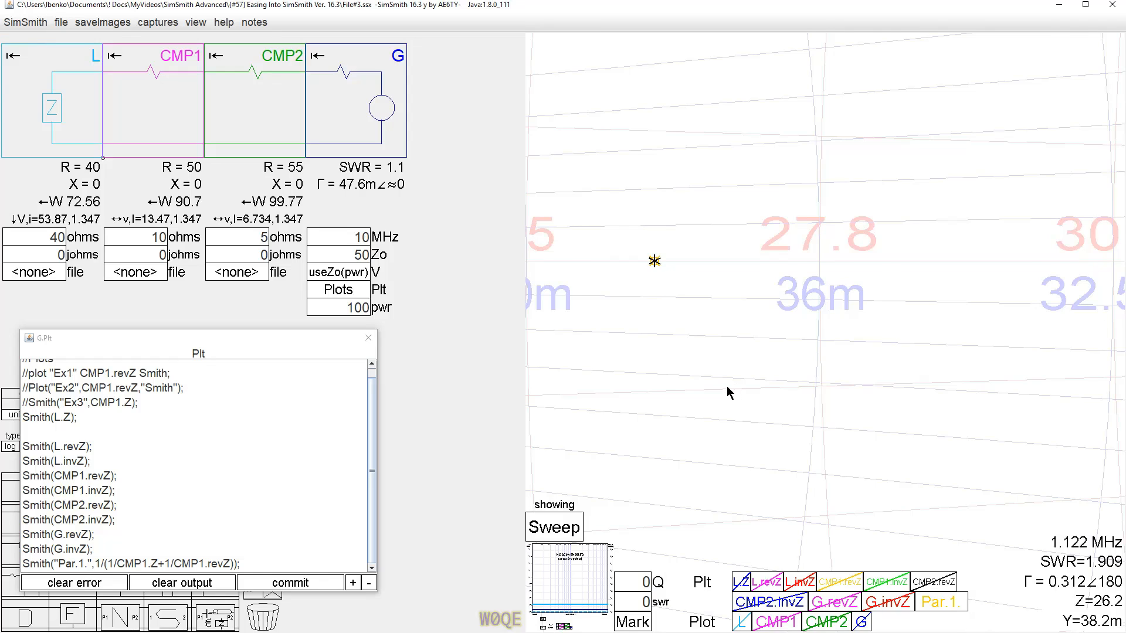
{"action": "scroll", "coordinate": [727, 387], "scroll_direction": "down", "scroll_amount": 1}
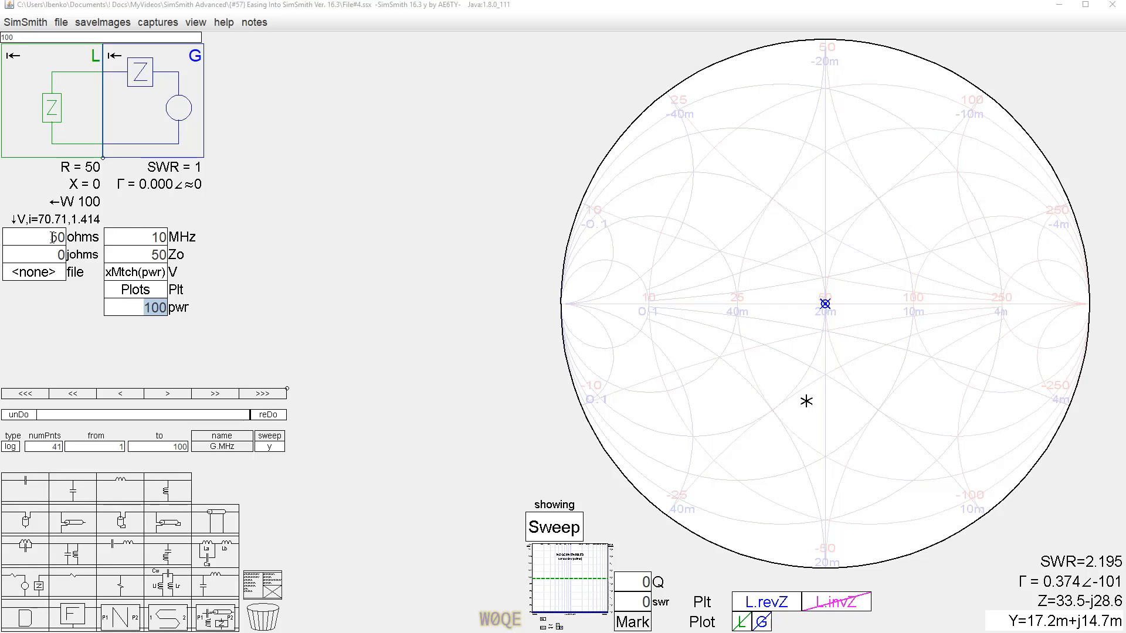
Cycle the L component's power readout through its display units back to watts.
{"action": "left_click", "coordinate": [92, 202]}
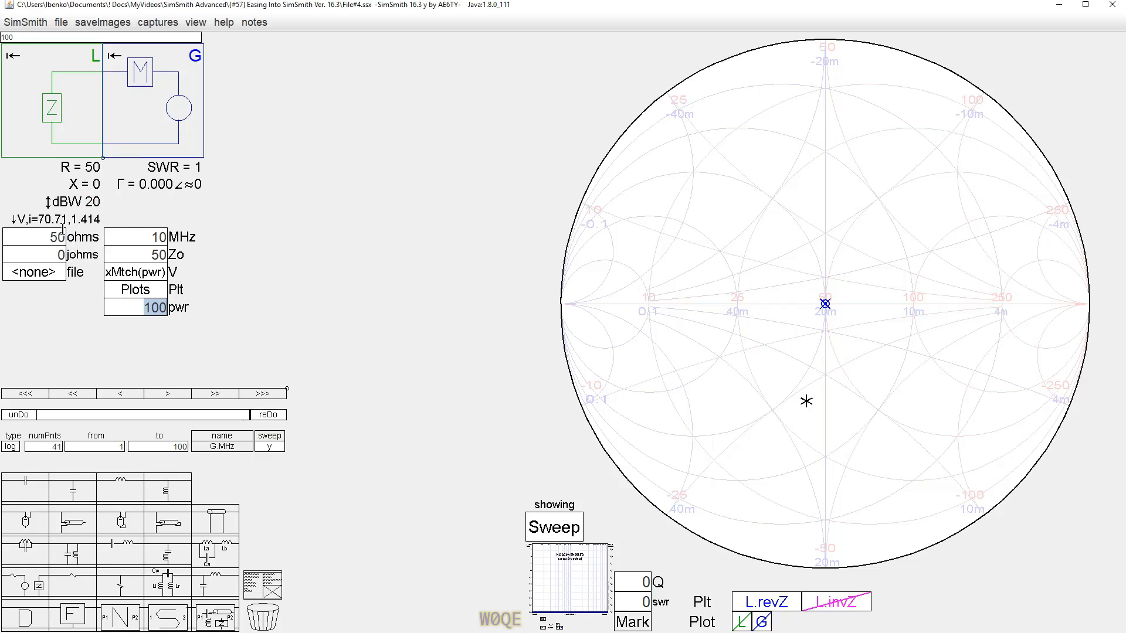
{"action": "left_click", "coordinate": [48, 201]}
{"action": "left_click", "coordinate": [48, 201]}
{"action": "left_click", "coordinate": [48, 202]}
{"action": "left_click", "coordinate": [48, 201]}
{"action": "left_click", "coordinate": [49, 202]}
{"action": "left_click", "coordinate": [48, 201]}
{"action": "left_click", "coordinate": [49, 202]}
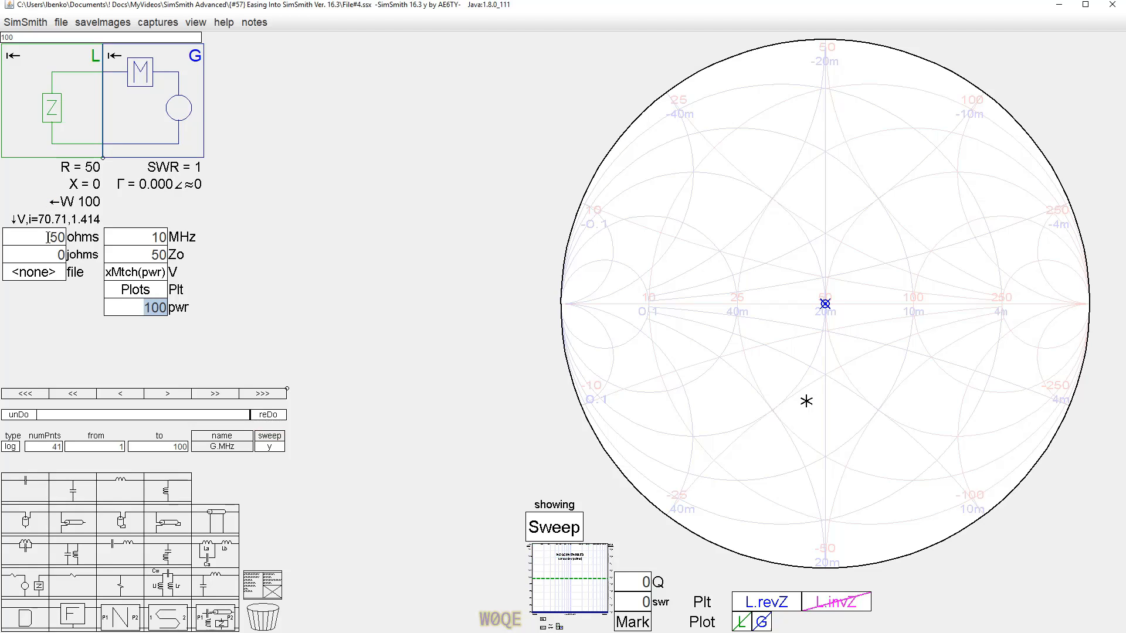
Step the L component's resistance up and down to watch the marker move, returning it to 50 ohms.
{"action": "left_click", "coordinate": [47, 237]}
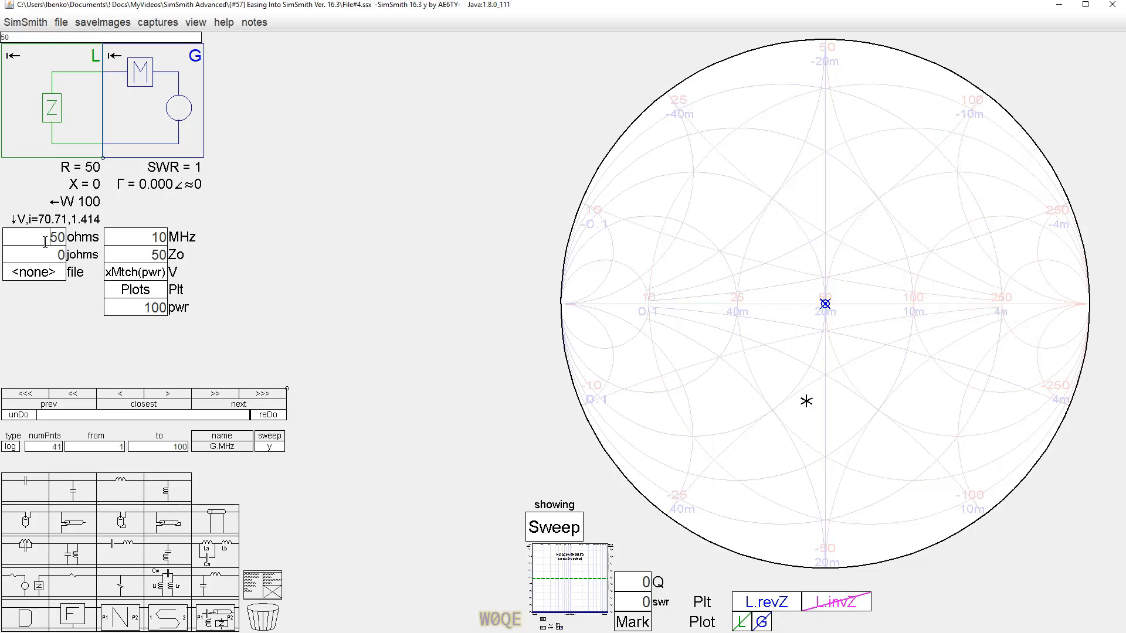
{"action": "scroll", "coordinate": [45, 241], "scroll_direction": "up", "scroll_amount": 14}
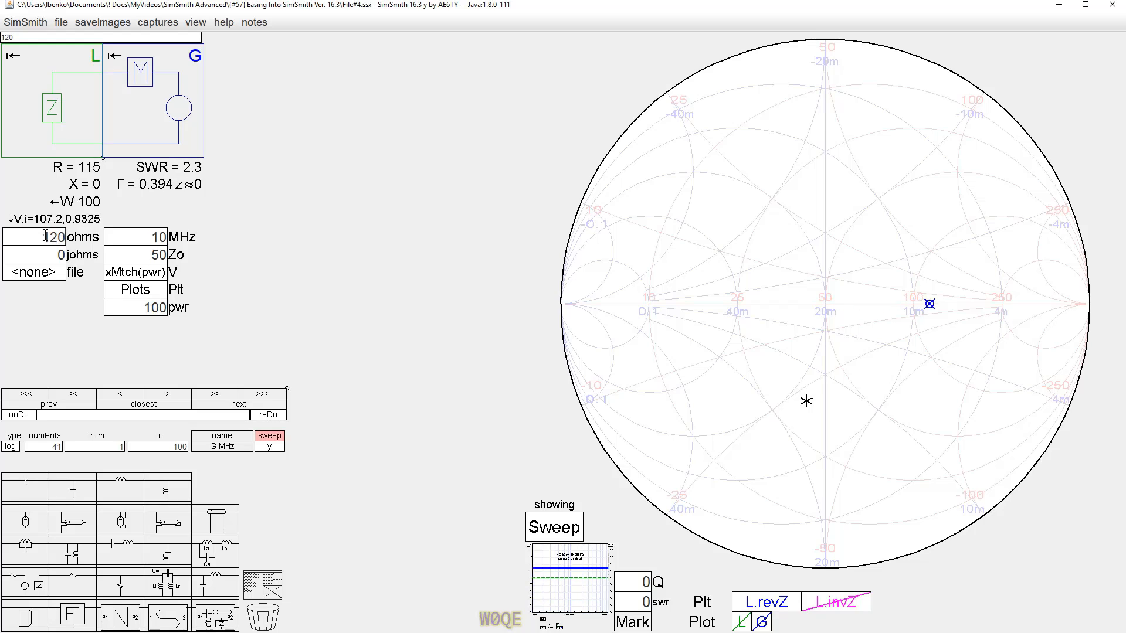
{"action": "scroll", "coordinate": [46, 237], "scroll_direction": "down", "scroll_amount": 12}
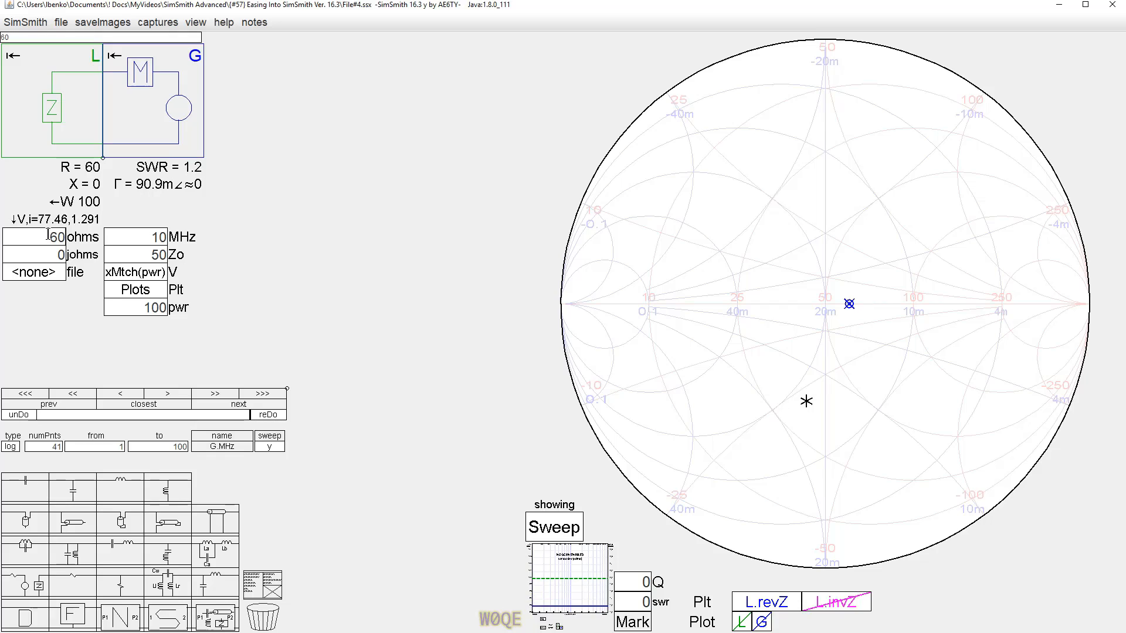
{"action": "scroll", "coordinate": [48, 237], "scroll_direction": "down", "scroll_amount": 2}
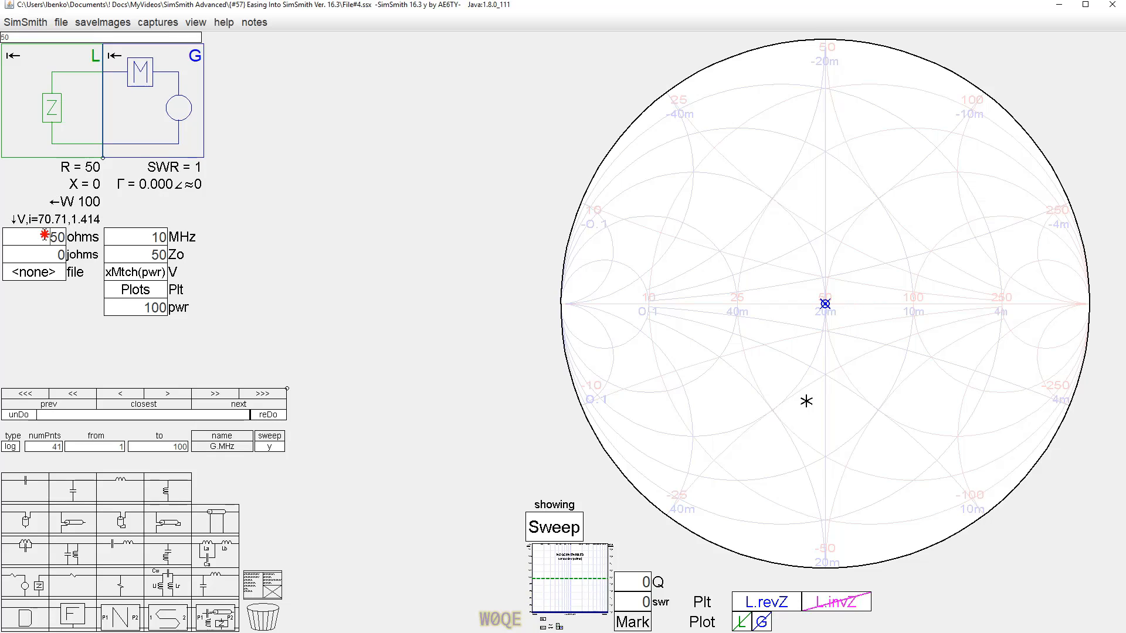
{"action": "scroll", "coordinate": [45, 237], "scroll_direction": "down", "scroll_amount": 7}
{"action": "scroll", "coordinate": [44, 237], "scroll_direction": "up", "scroll_amount": 5}
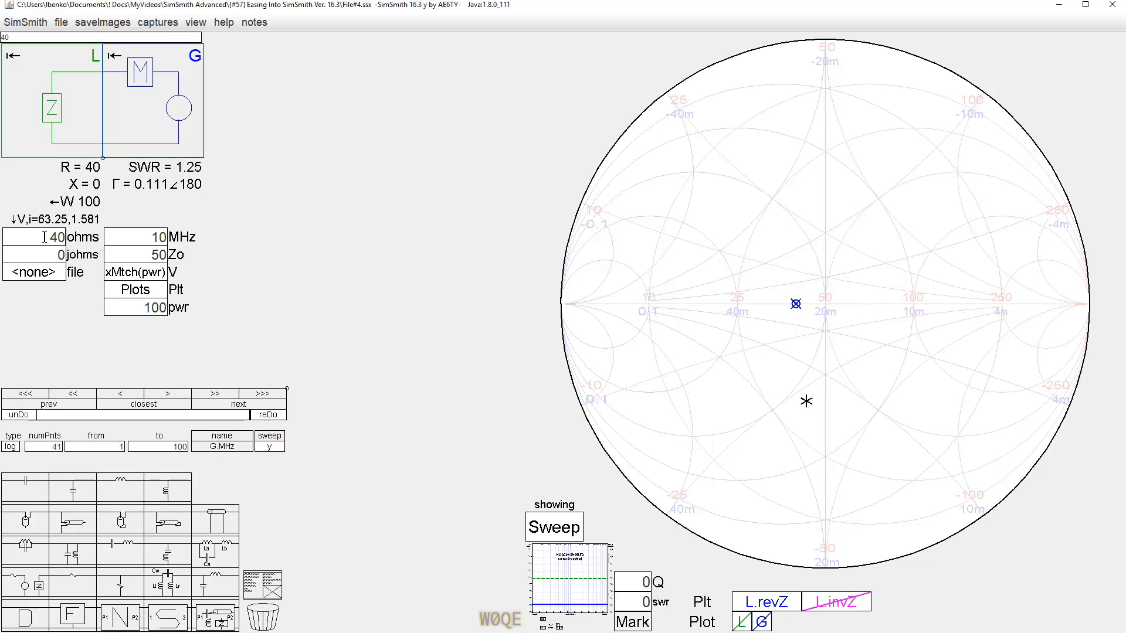
{"action": "scroll", "coordinate": [45, 237], "scroll_direction": "up", "scroll_amount": 2}
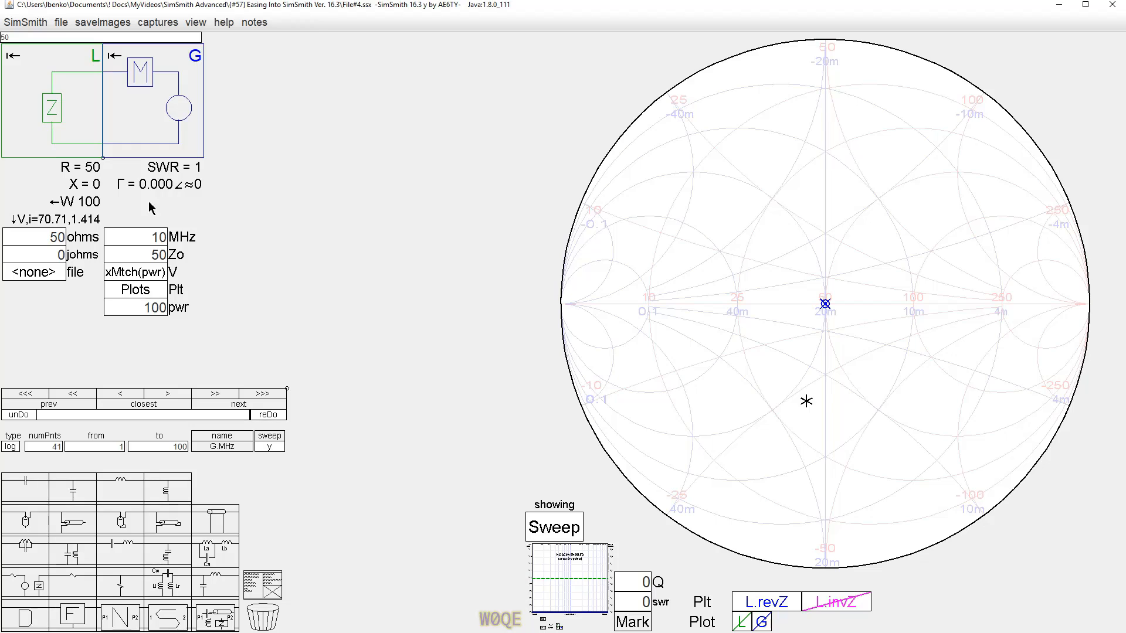
Open the plot definitions and turn on the L component plot on the chart.
{"action": "left_click", "coordinate": [136, 292]}
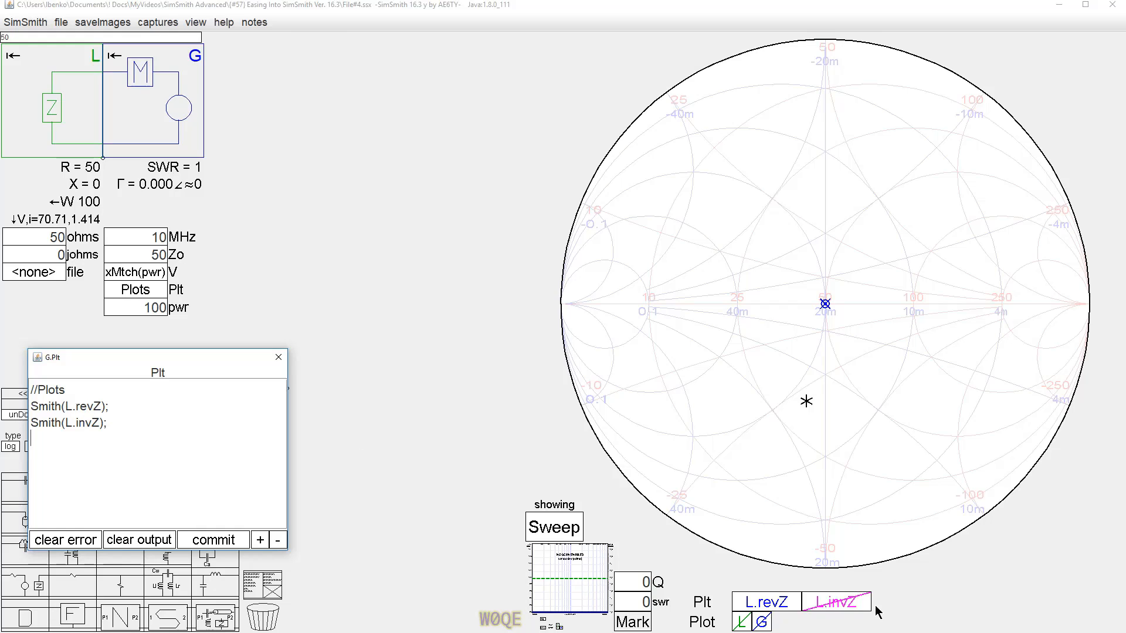
{"action": "left_click", "coordinate": [742, 621]}
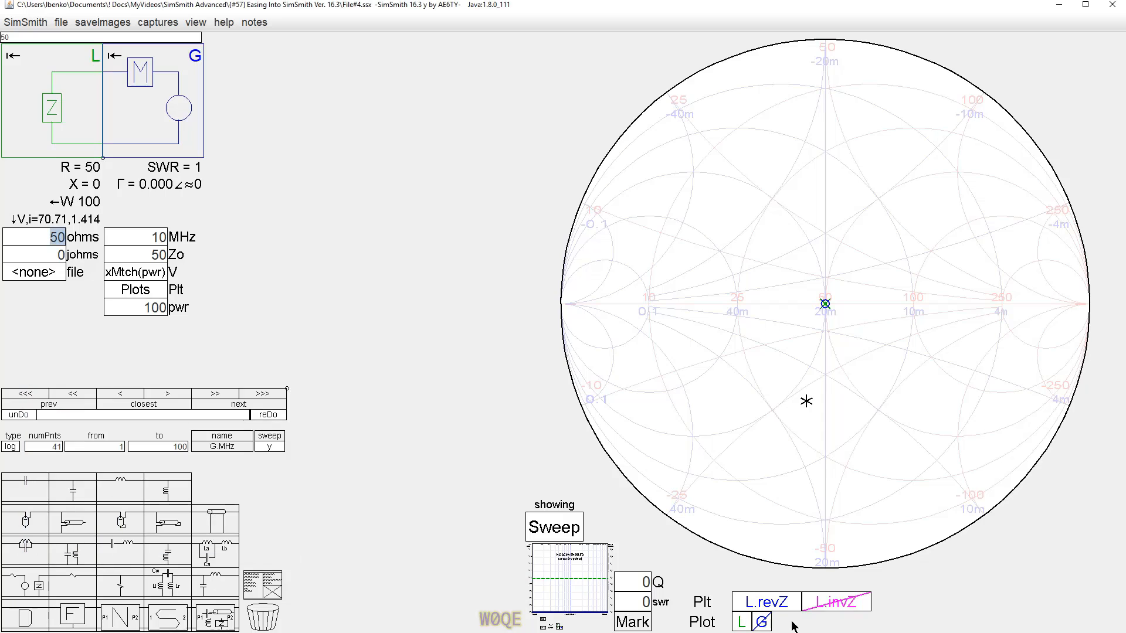
{"action": "left_click", "coordinate": [777, 608]}
{"action": "left_click", "coordinate": [773, 604]}
Set the L component's resistance to 25 ohms, then step it to 40 ohms.
{"action": "type", "text": "25"}
{"action": "key", "text": "Return"}
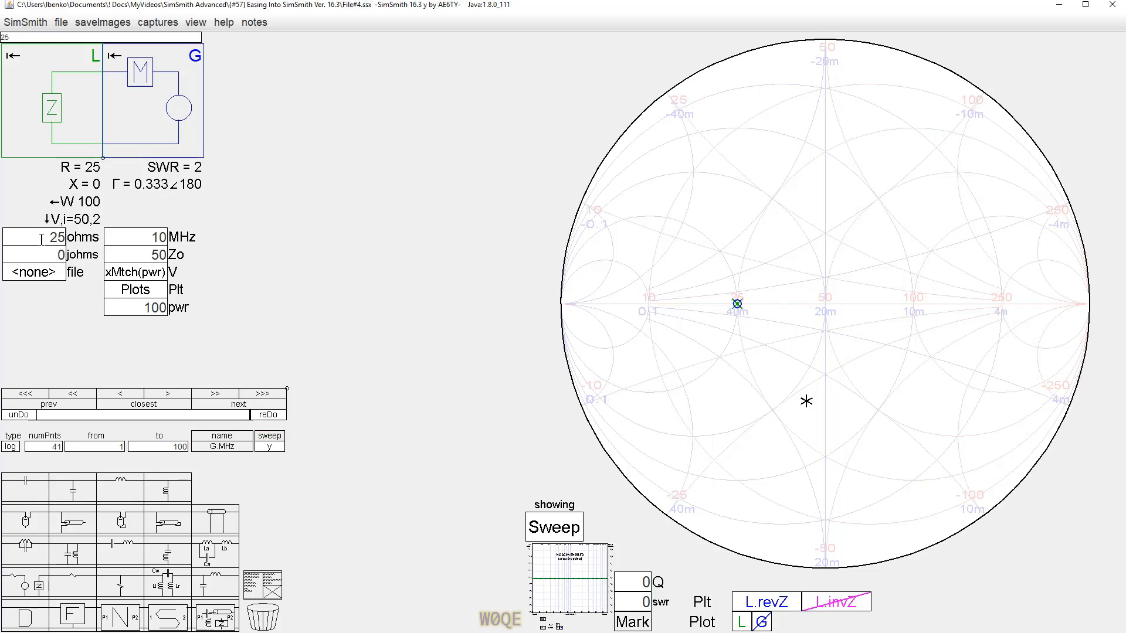
{"action": "scroll", "coordinate": [42, 239], "scroll_direction": "down", "scroll_amount": 2}
{"action": "scroll", "coordinate": [42, 239], "scroll_direction": "up", "scroll_amount": 7}
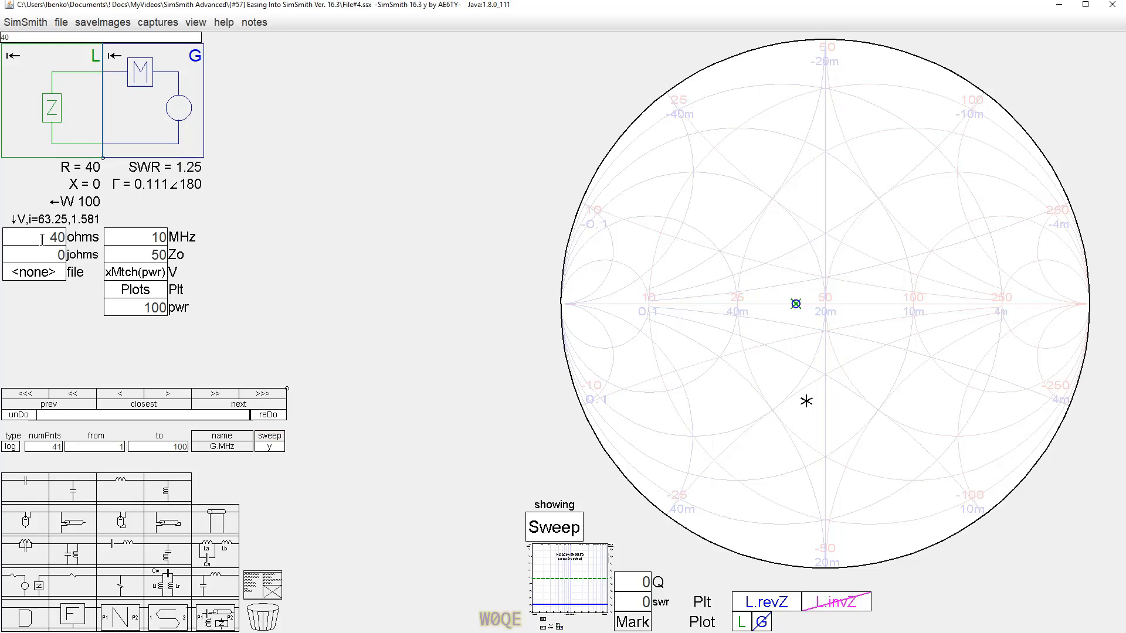
{"action": "scroll", "coordinate": [42, 239], "scroll_direction": "up", "scroll_amount": 1}
{"action": "scroll", "coordinate": [42, 239], "scroll_direction": "down", "scroll_amount": 3}
Set the L component's reactance to 20 johms.
{"action": "left_click", "coordinate": [61, 254]}
{"action": "type", "text": "20"}
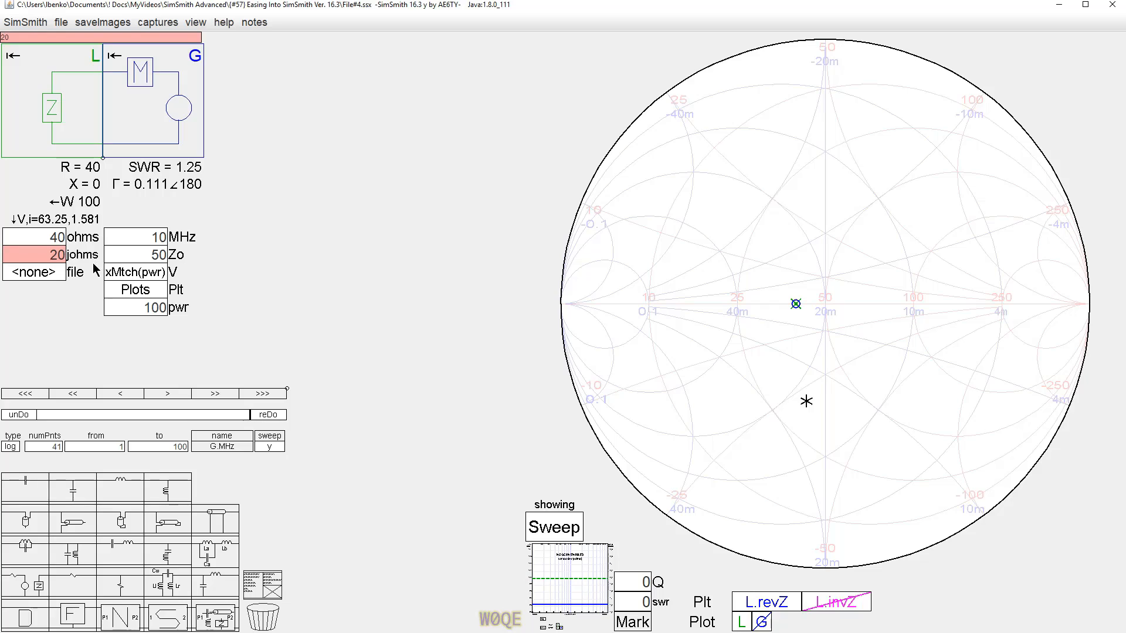
{"action": "key", "text": "Return"}
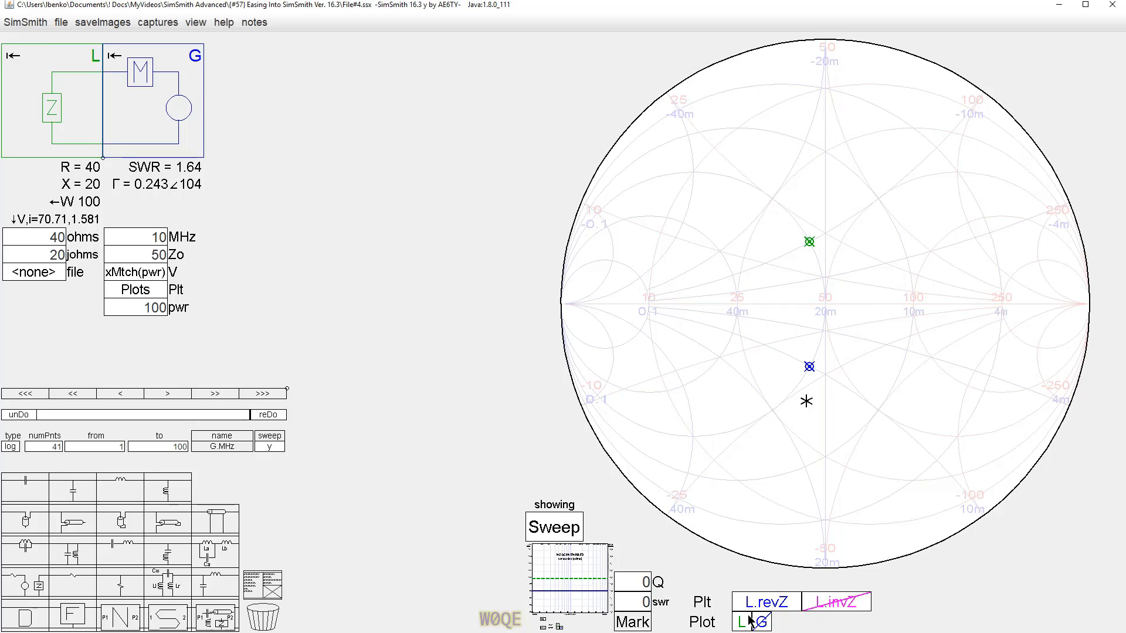
Inspect the two markers on the chart and step the L component's reactance to 25 johms.
{"action": "left_click", "coordinate": [808, 242]}
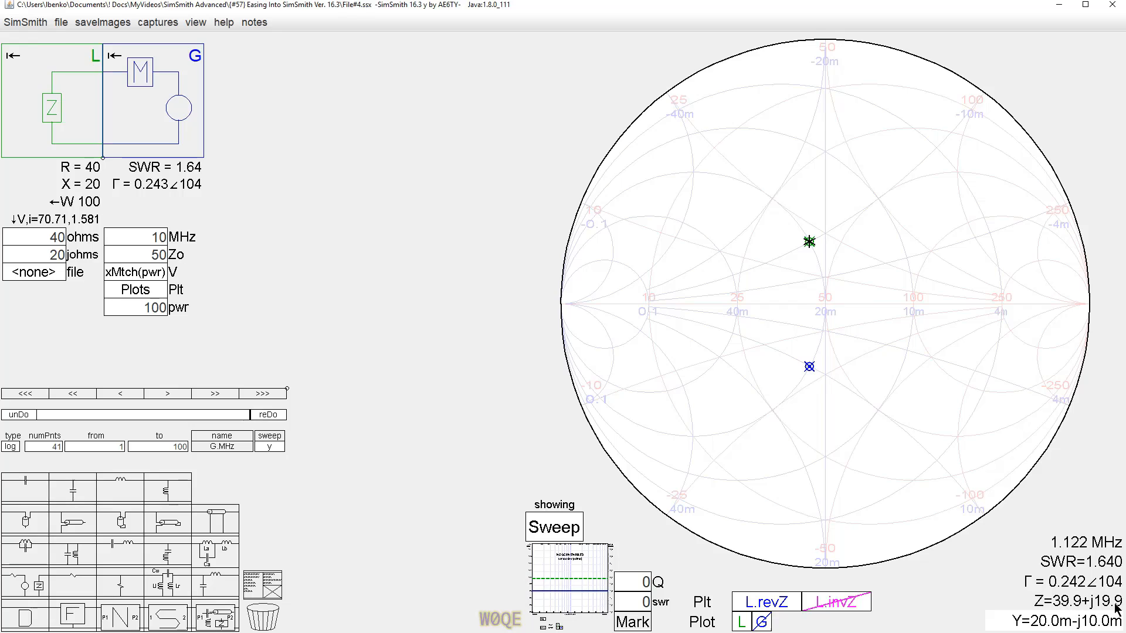
{"action": "left_click", "coordinate": [809, 367]}
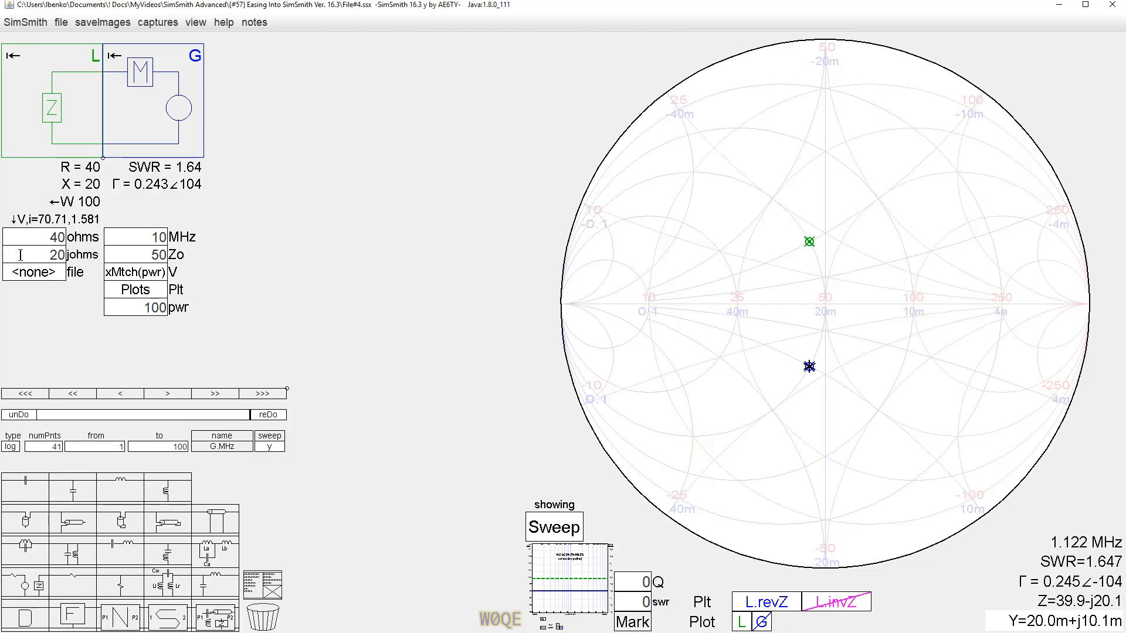
{"action": "left_click", "coordinate": [19, 254]}
{"action": "scroll", "coordinate": [33, 254], "scroll_direction": "down", "scroll_amount": 3}
{"action": "scroll", "coordinate": [33, 254], "scroll_direction": "up", "scroll_amount": 4}
{"action": "scroll", "coordinate": [34, 253], "scroll_direction": "down", "scroll_amount": 1}
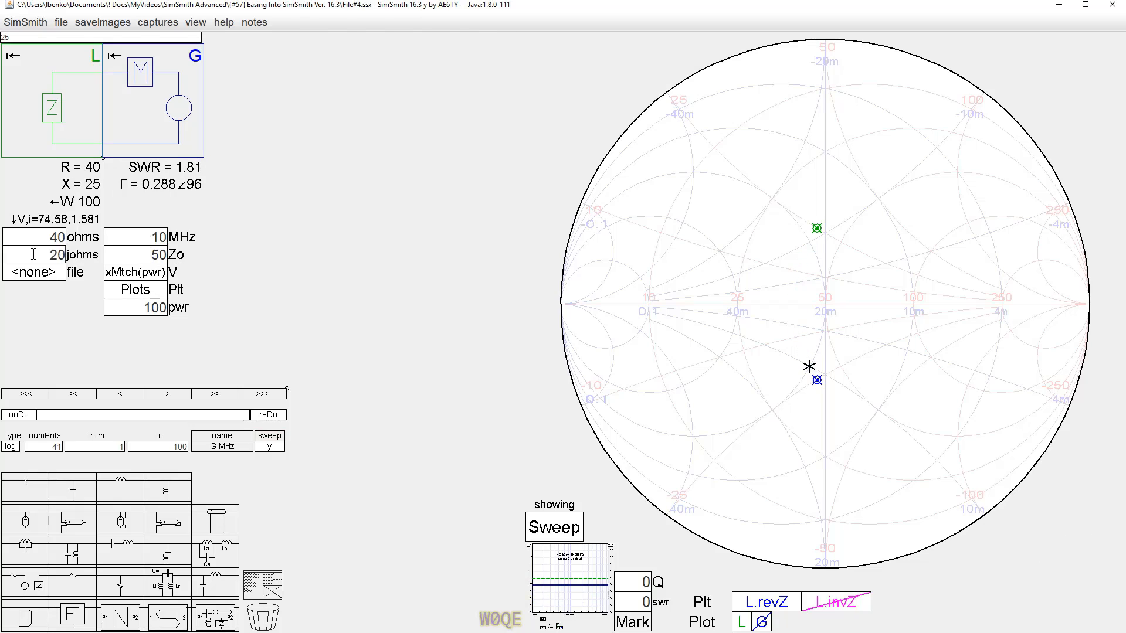
{"action": "scroll", "coordinate": [33, 253], "scroll_direction": "up", "scroll_amount": 1}
Step the L component's resistance down to 20 ohms and back up to 40 ohms.
{"action": "left_click", "coordinate": [36, 237]}
{"action": "scroll", "coordinate": [36, 238], "scroll_direction": "down", "scroll_amount": 4}
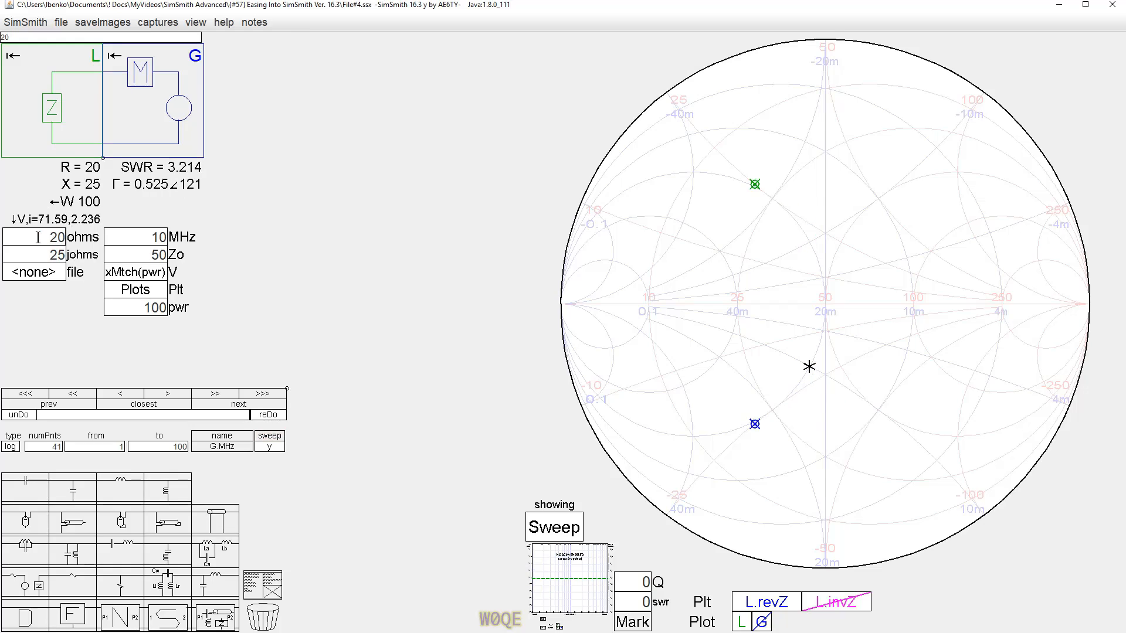
{"action": "scroll", "coordinate": [36, 238], "scroll_direction": "up", "scroll_amount": 4}
{"action": "scroll", "coordinate": [38, 237], "scroll_direction": "down", "scroll_amount": 3}
{"action": "scroll", "coordinate": [37, 237], "scroll_direction": "up", "scroll_amount": 3}
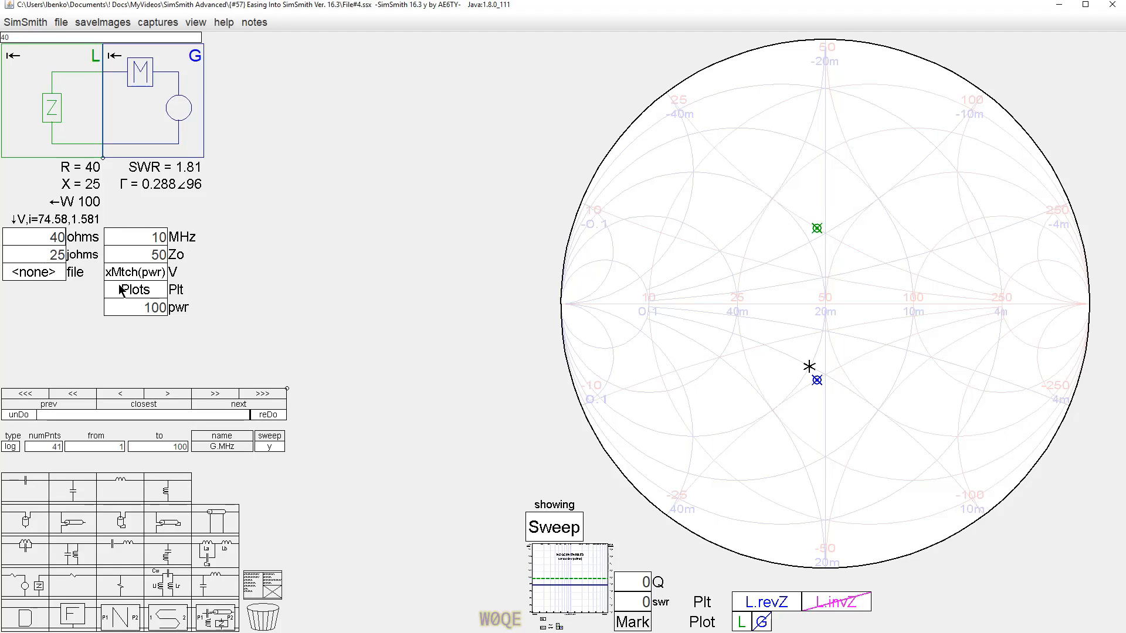
Clear the reactance field and enter the complex impedance 40+j25 in the L component's resistance field.
{"action": "double_click", "coordinate": [59, 255]}
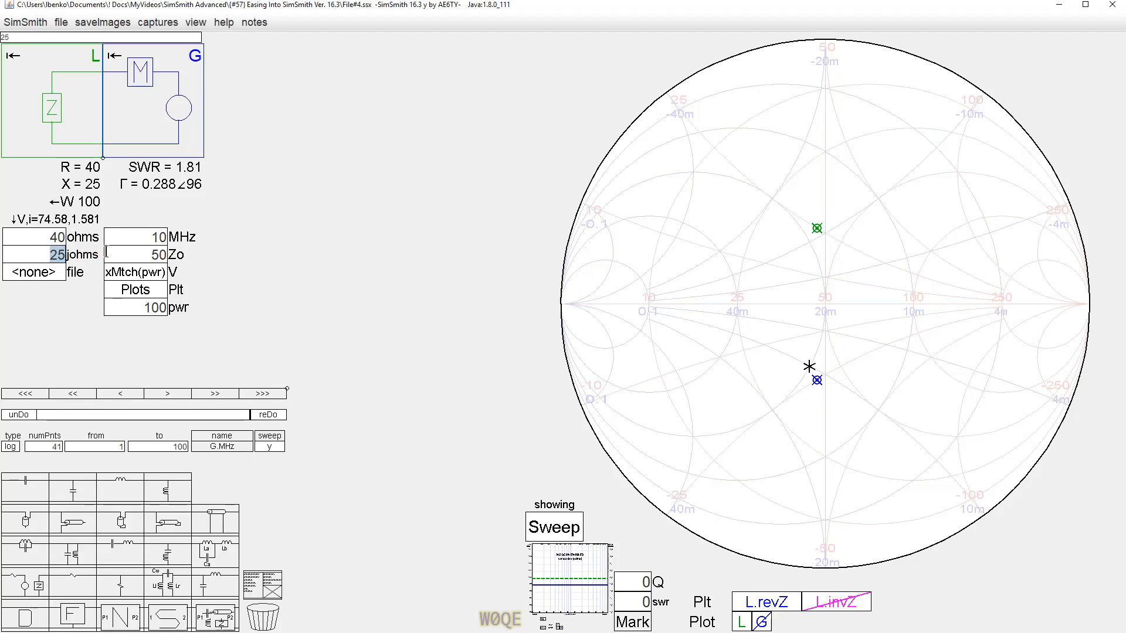
{"action": "key", "text": "BackSpace"}
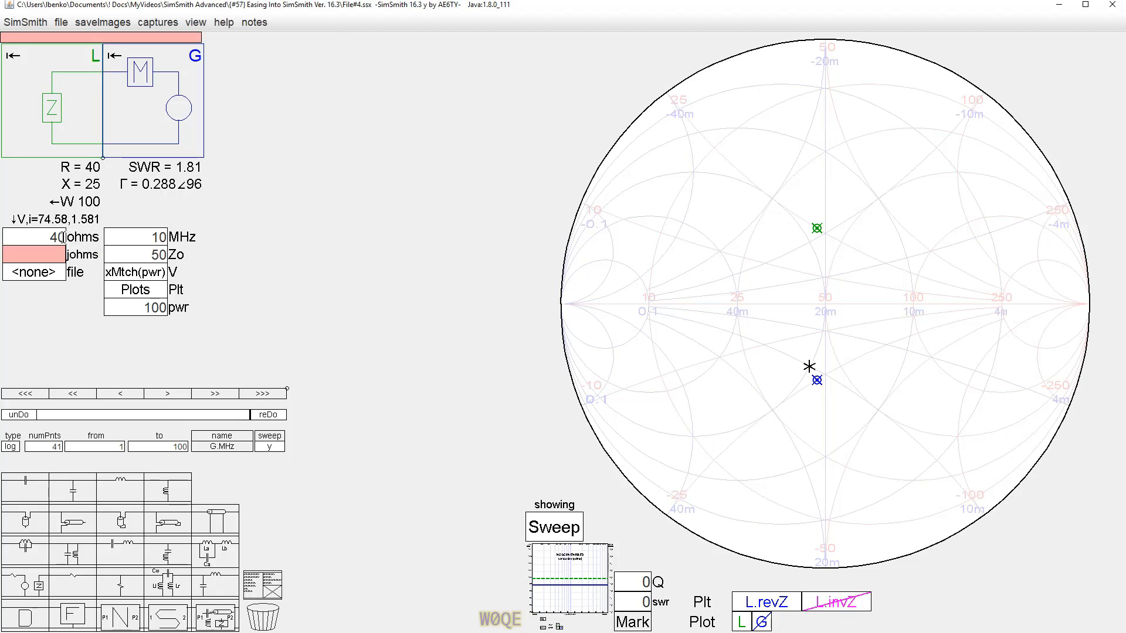
{"action": "left_click", "coordinate": [65, 237]}
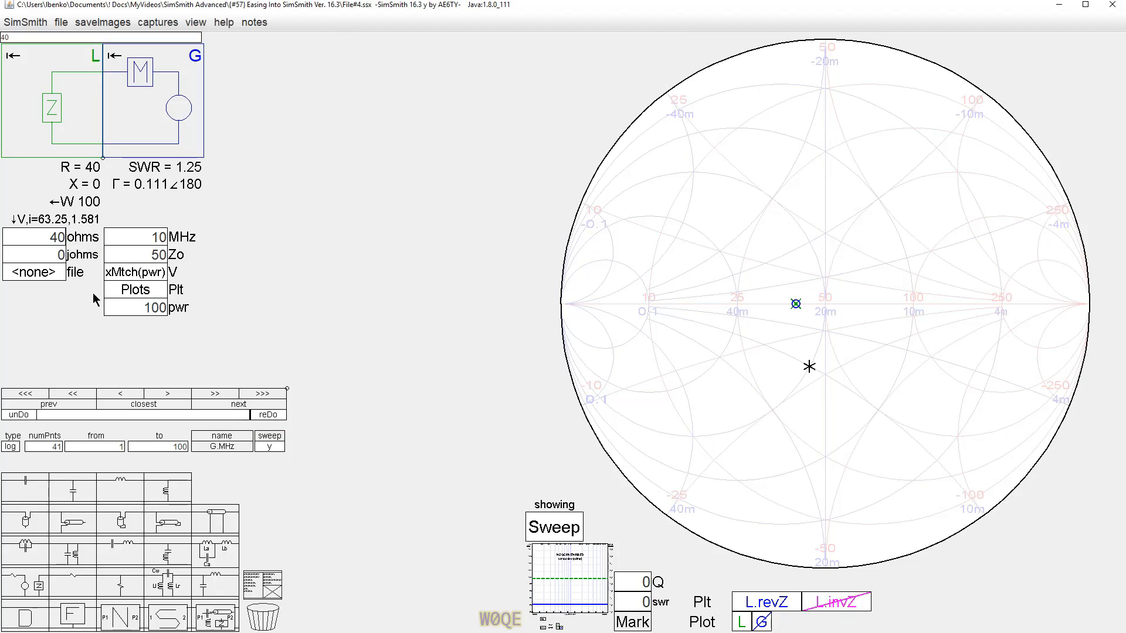
{"action": "type", "text": "+j25"}
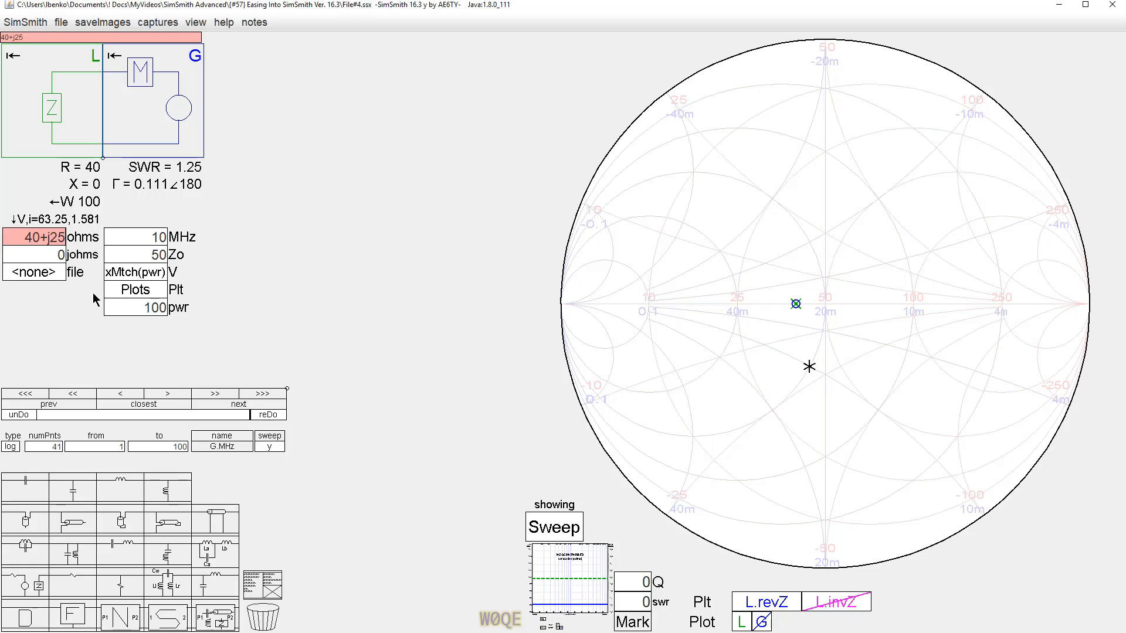
{"action": "key", "text": "Return"}
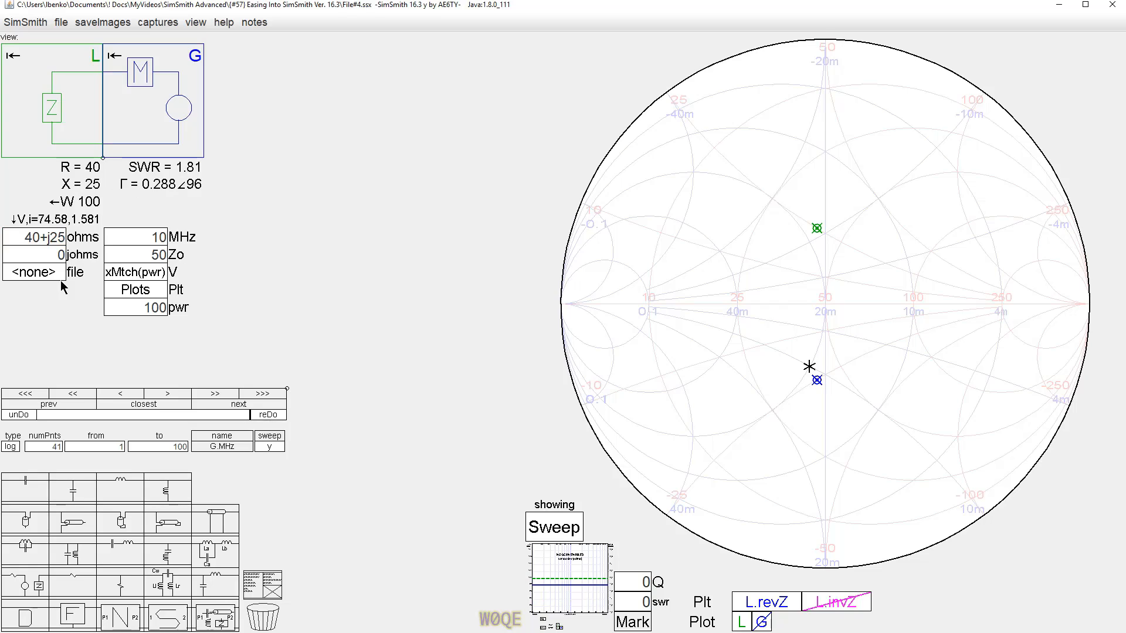
{"action": "left_click", "coordinate": [21, 241]}
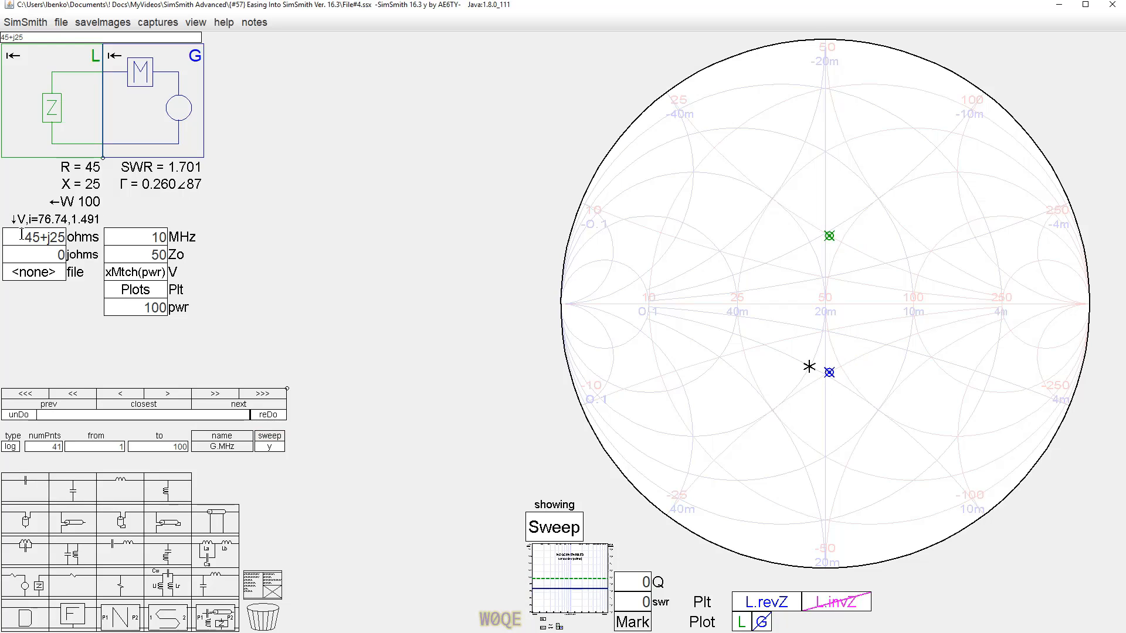
{"action": "scroll", "coordinate": [22, 233], "scroll_direction": "down", "scroll_amount": 1}
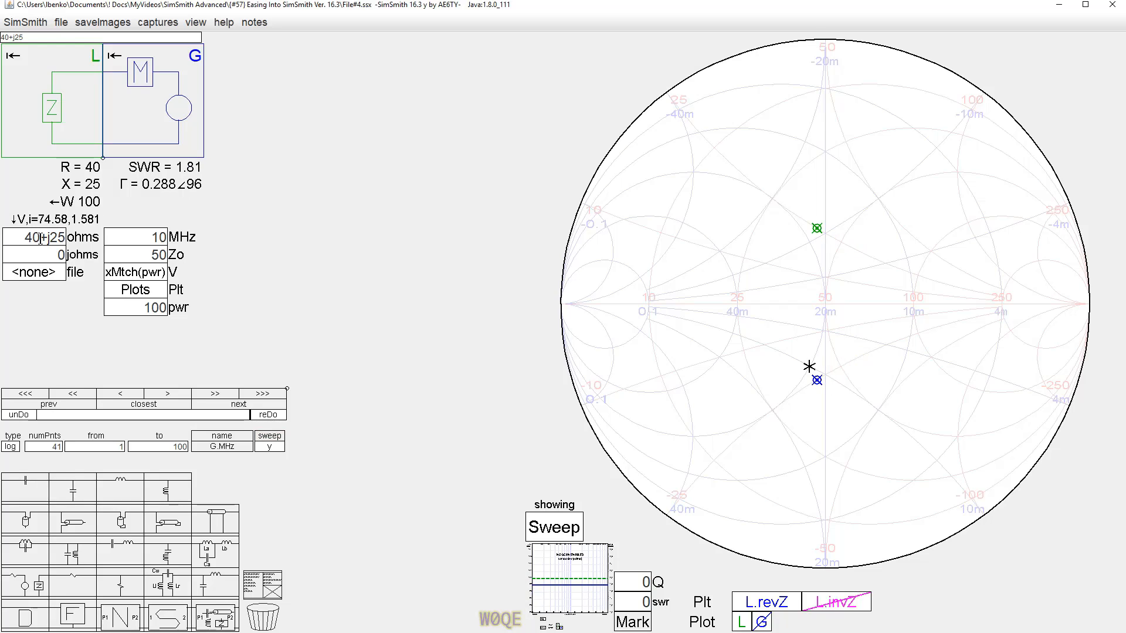